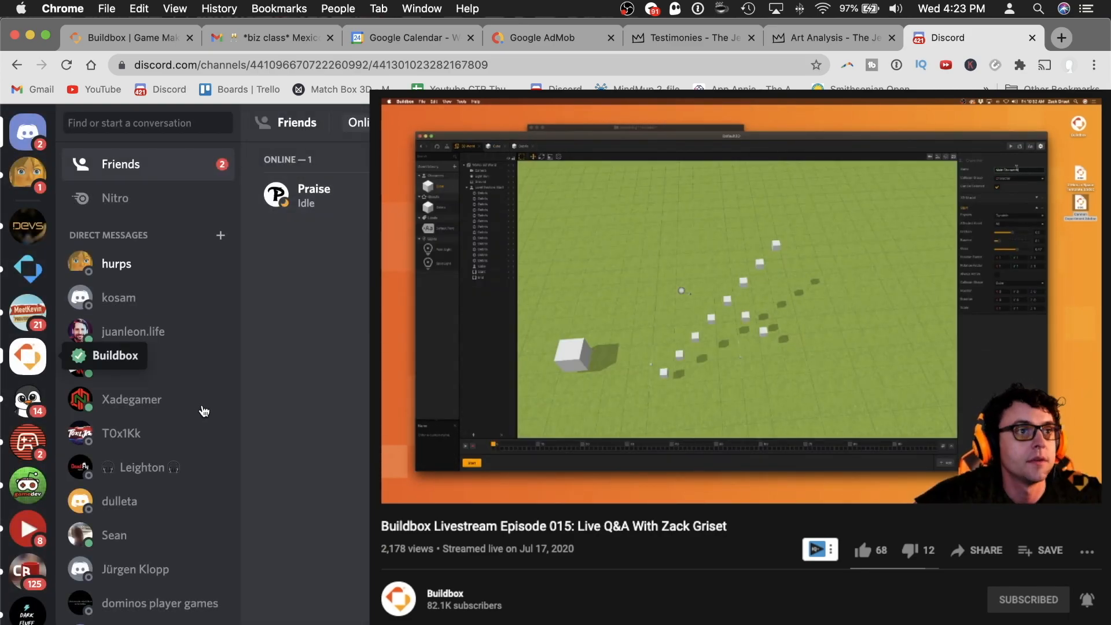
Open the Buildbox server in Discord and look through its help desk and visual guides channels
{"action": "left_click", "coordinate": [28, 355]}
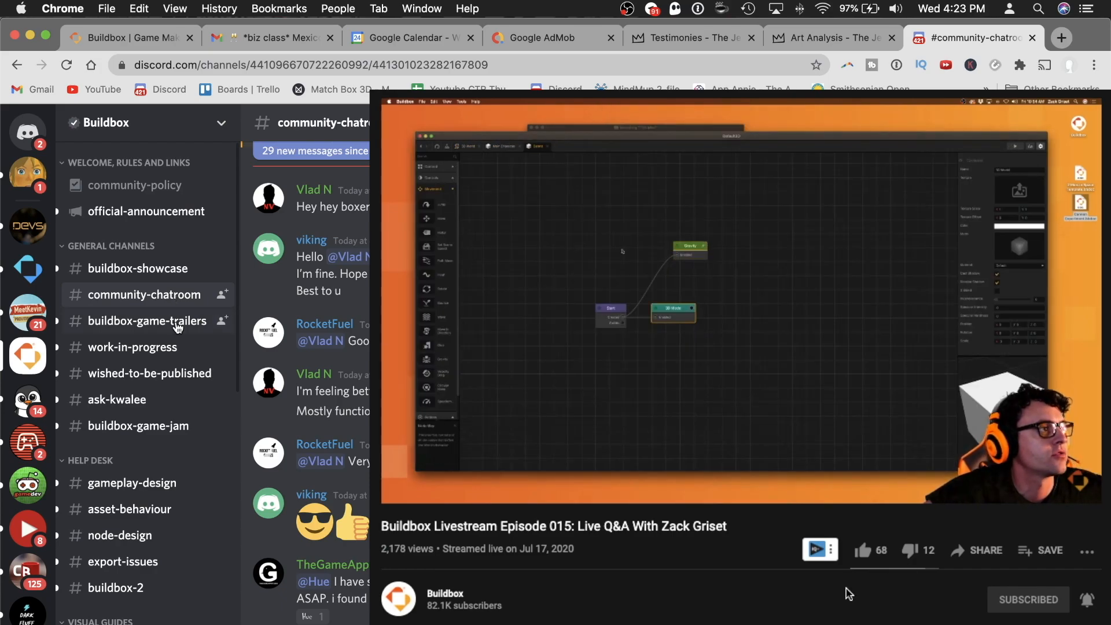
{"action": "key", "text": "ctrl+Up"}
{"action": "key", "text": "ctrl+Up"}
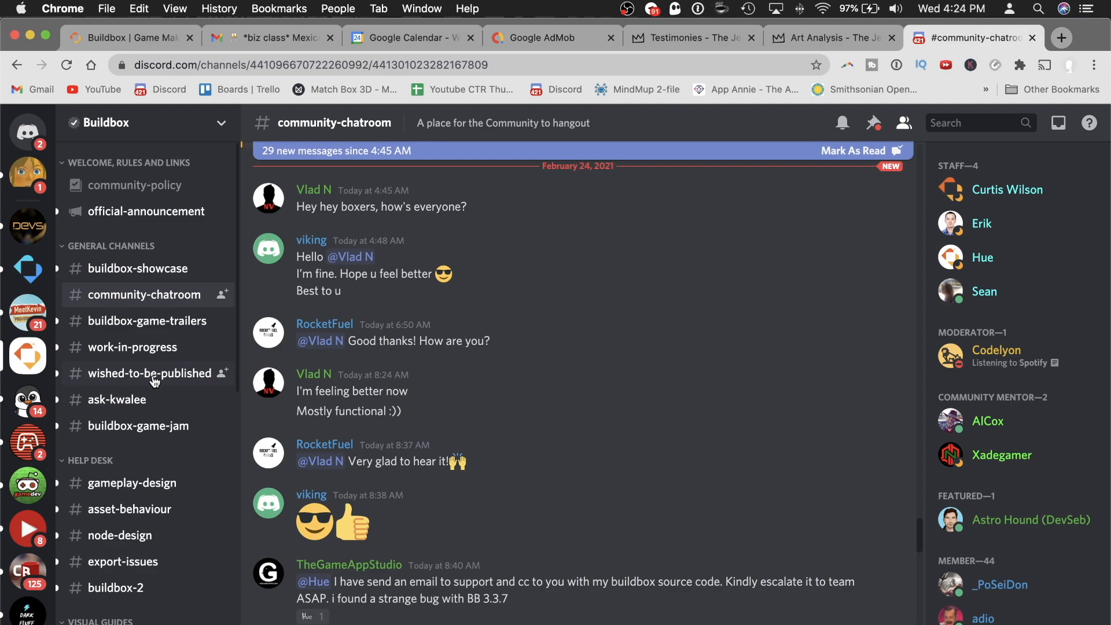
{"action": "scroll", "coordinate": [157, 374], "scroll_direction": "down", "scroll_amount": 5}
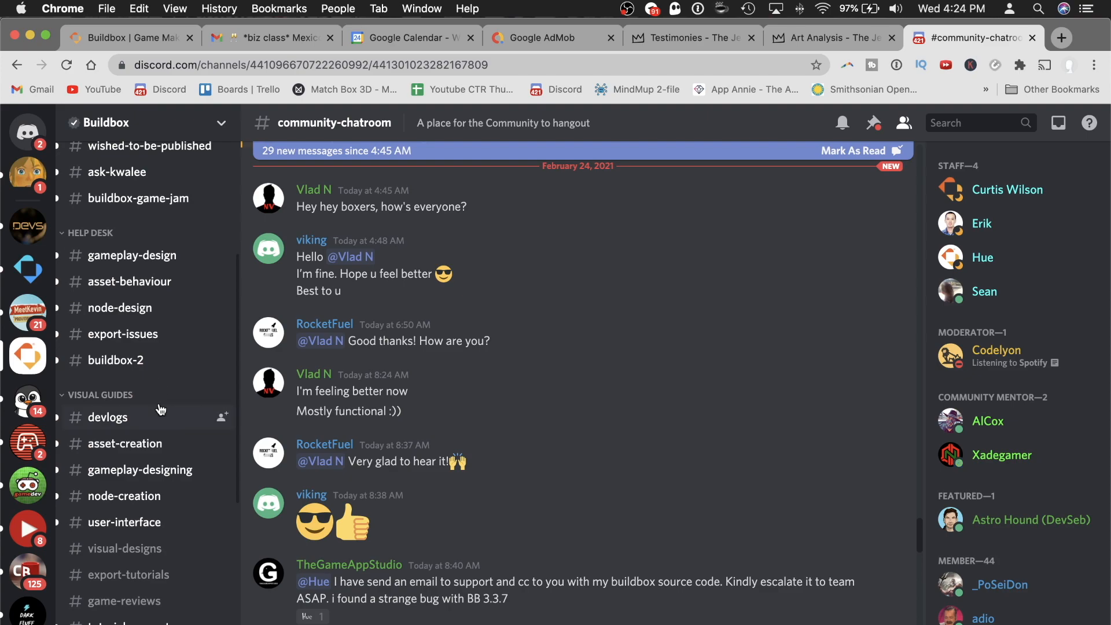
{"action": "scroll", "coordinate": [161, 409], "scroll_direction": "down", "scroll_amount": 2}
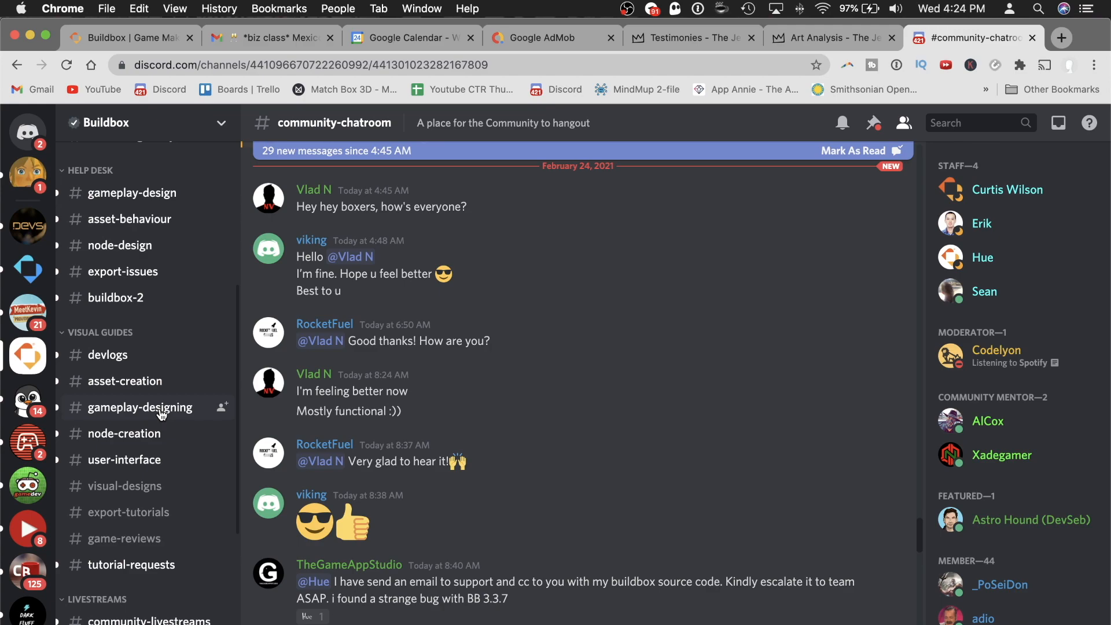
{"action": "scroll", "coordinate": [161, 412], "scroll_direction": "up", "scroll_amount": 5}
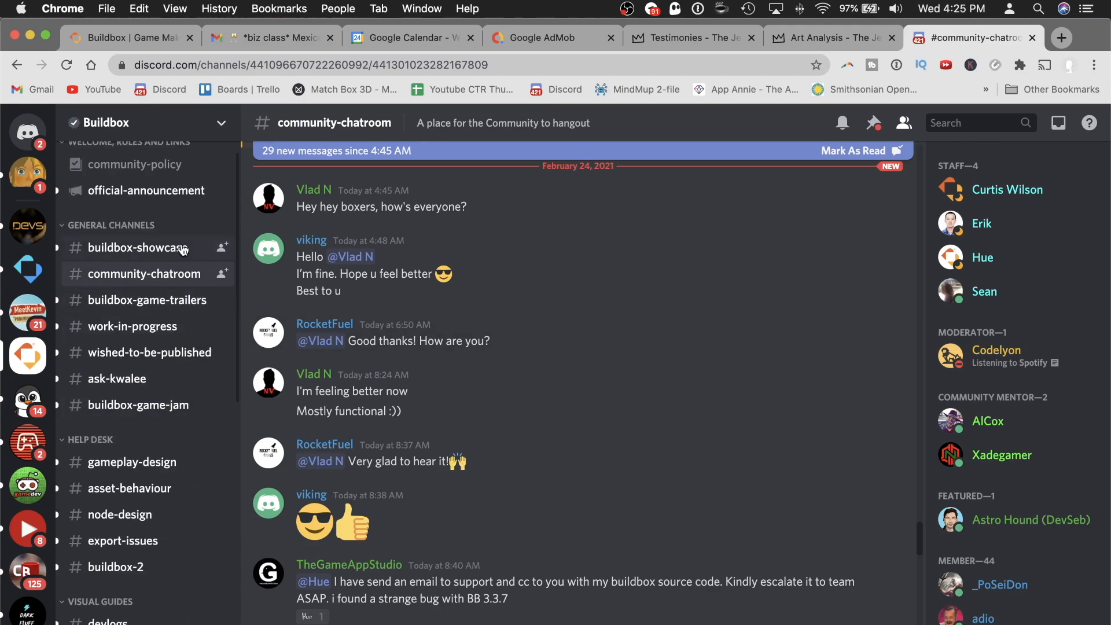
Open the community-livestreams channel and look through the .bbdoc template files posted on July 16 and 17, 2020
{"action": "scroll", "coordinate": [153, 440], "scroll_direction": "down", "scroll_amount": 6}
{"action": "left_click", "coordinate": [149, 560]}
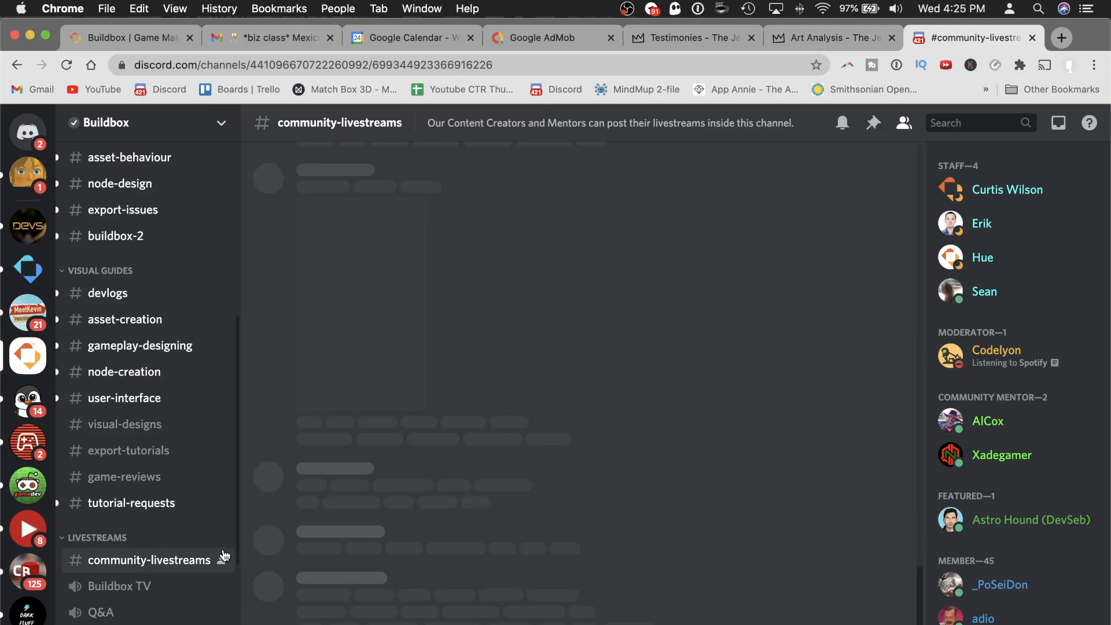
{"action": "scroll", "coordinate": [464, 559], "scroll_direction": "down", "scroll_amount": 3}
{"action": "scroll", "coordinate": [463, 560], "scroll_direction": "up", "scroll_amount": 15}
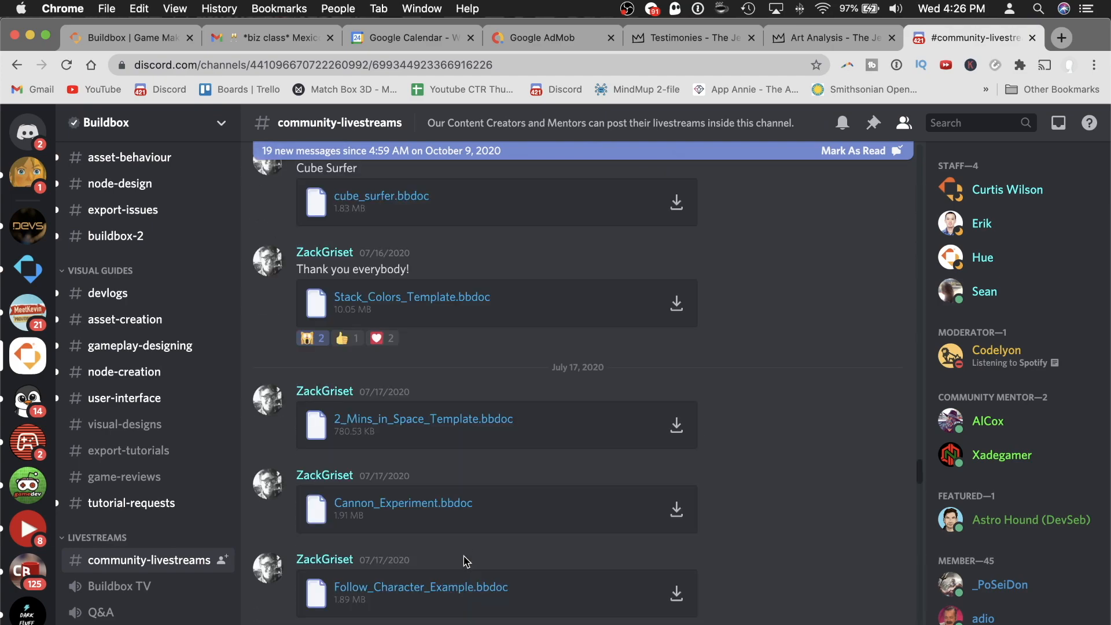
{"action": "scroll", "coordinate": [464, 560], "scroll_direction": "up", "scroll_amount": 10}
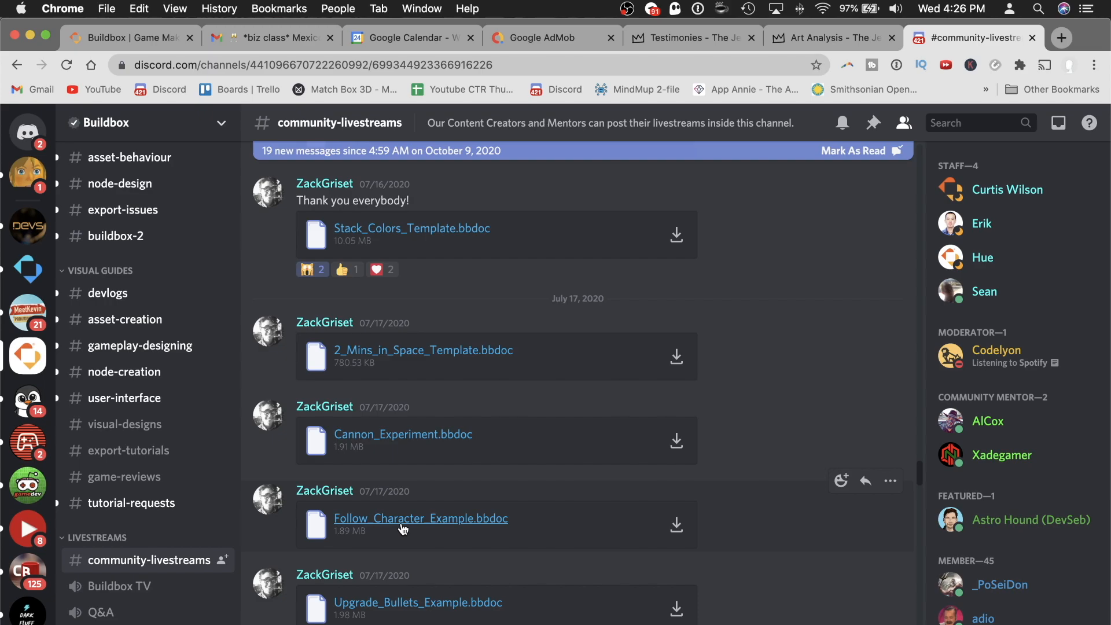
Switch from the browser to Buildbox with the Mine Field 3D 003 Level Complete project
{"action": "key", "text": "ctrl+Up"}
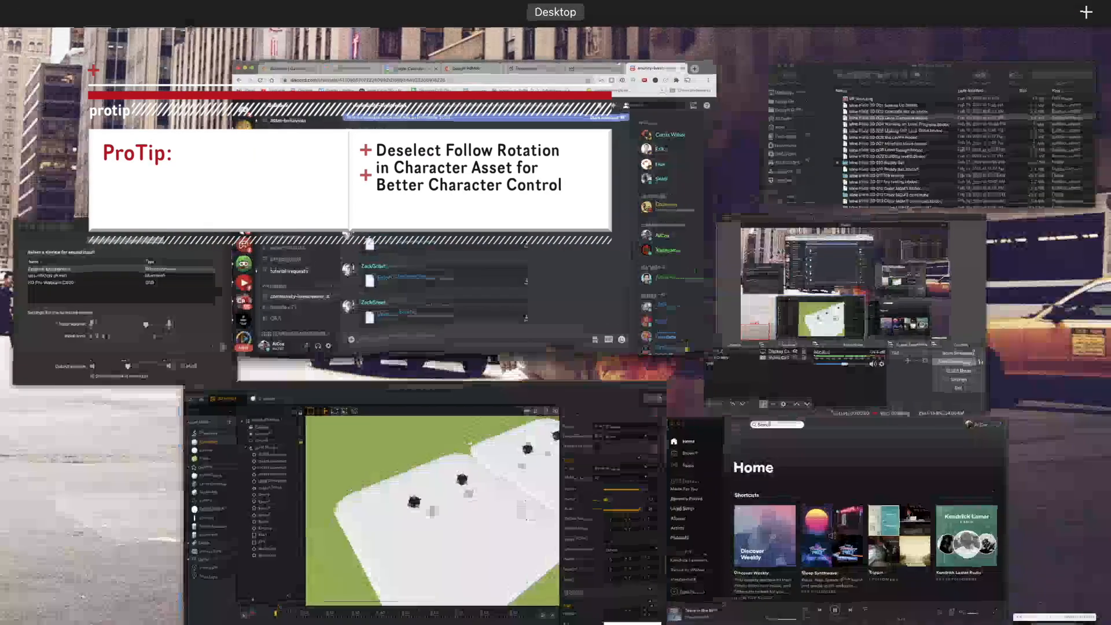
{"action": "key", "text": "ctrl+Up"}
{"action": "key", "text": "ctrl+Up"}
{"action": "left_click", "coordinate": [441, 506]}
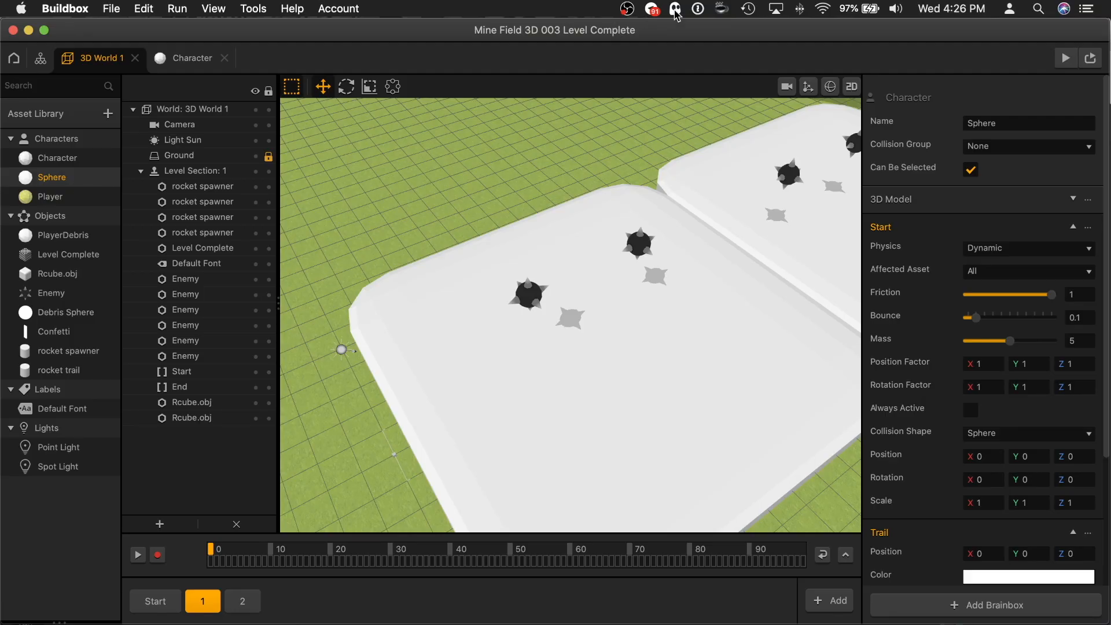
Preview the game in a widened preview window, play Level 1 by steering the ball, and close the preview
{"action": "left_click", "coordinate": [1063, 59]}
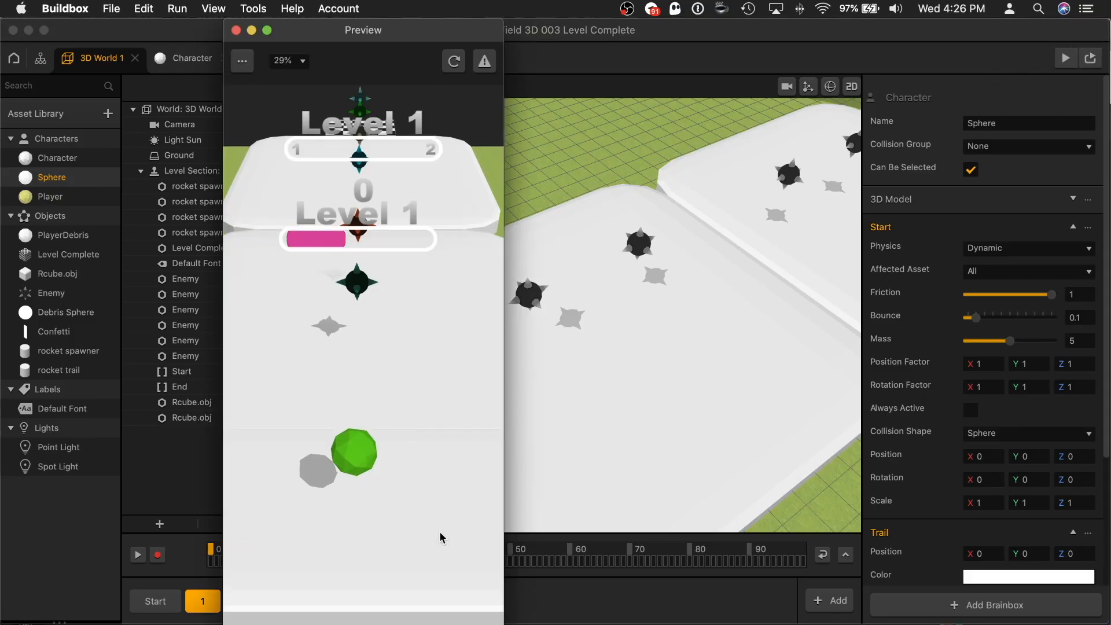
{"action": "left_click_drag", "start_coordinate": [505, 440], "coordinate": [640, 441]}
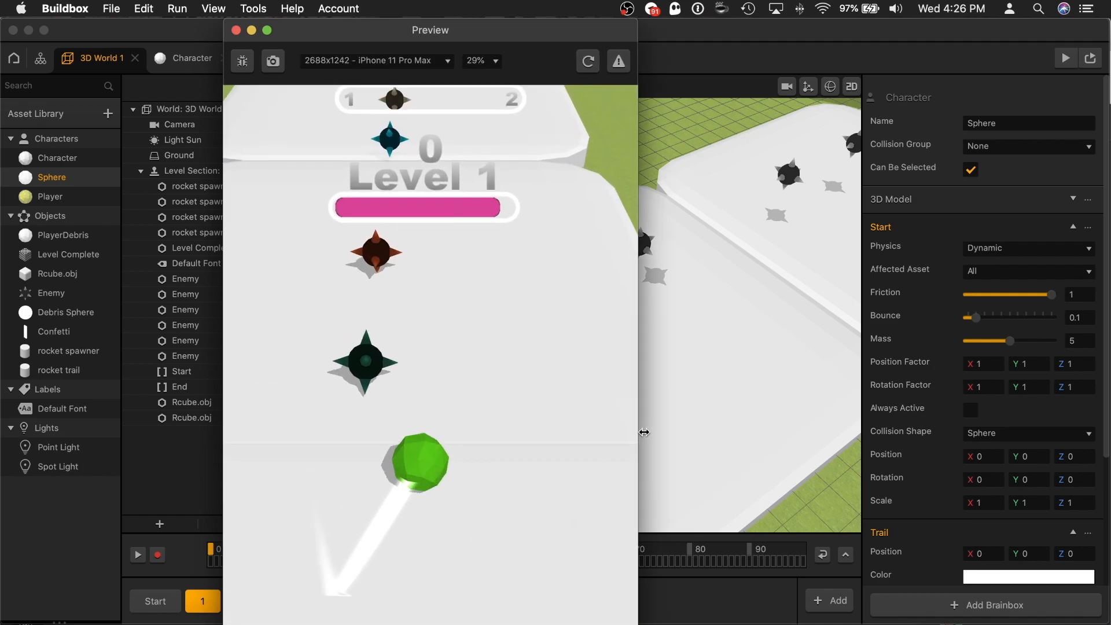
{"action": "mouse_move", "coordinate": [449, 542]}
{"action": "left_mouse_down"}
{"action": "mouse_move", "coordinate": [502, 507]}
{"action": "mouse_move", "coordinate": [543, 509]}
{"action": "mouse_move", "coordinate": [562, 525]}
{"action": "mouse_move", "coordinate": [558, 557]}
{"action": "mouse_move", "coordinate": [513, 544]}
{"action": "mouse_move", "coordinate": [545, 476]}
{"action": "mouse_move", "coordinate": [523, 478]}
{"action": "mouse_move", "coordinate": [528, 541]}
{"action": "mouse_move", "coordinate": [505, 432]}
{"action": "mouse_move", "coordinate": [543, 514]}
{"action": "mouse_move", "coordinate": [571, 524]}
{"action": "mouse_move", "coordinate": [454, 590]}
{"action": "mouse_move", "coordinate": [488, 515]}
{"action": "mouse_move", "coordinate": [446, 598]}
{"action": "mouse_move", "coordinate": [421, 563]}
{"action": "mouse_move", "coordinate": [518, 572]}
{"action": "mouse_move", "coordinate": [521, 507]}
{"action": "mouse_move", "coordinate": [453, 491]}
{"action": "mouse_move", "coordinate": [480, 468]}
{"action": "mouse_move", "coordinate": [483, 417]}
{"action": "mouse_move", "coordinate": [474, 409]}
{"action": "mouse_move", "coordinate": [440, 538]}
{"action": "left_mouse_up"}
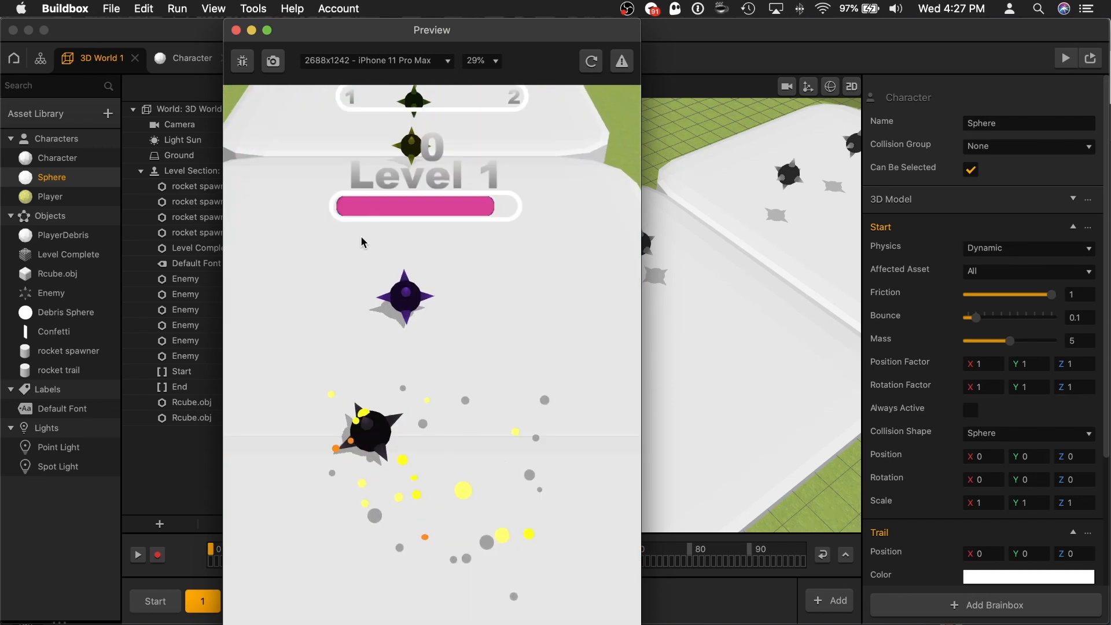
{"action": "left_click", "coordinate": [236, 31]}
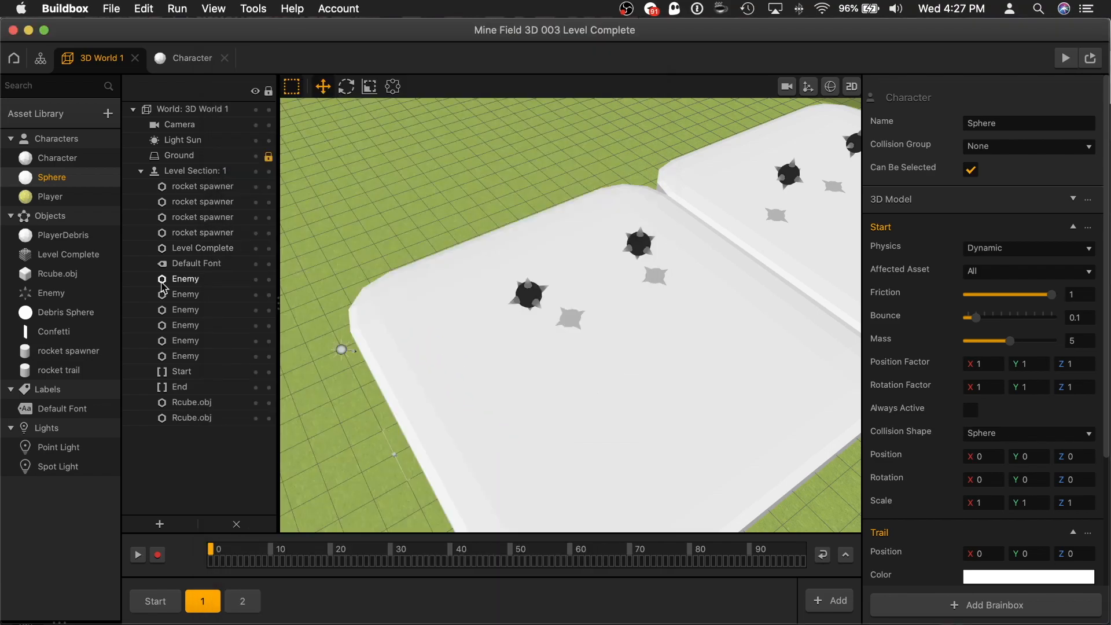
Compare the Sphere and Player characters in the asset library and open the Sphere's node map
{"action": "left_click", "coordinate": [70, 198]}
{"action": "left_click", "coordinate": [74, 178]}
{"action": "left_click", "coordinate": [74, 198]}
{"action": "left_click", "coordinate": [74, 178]}
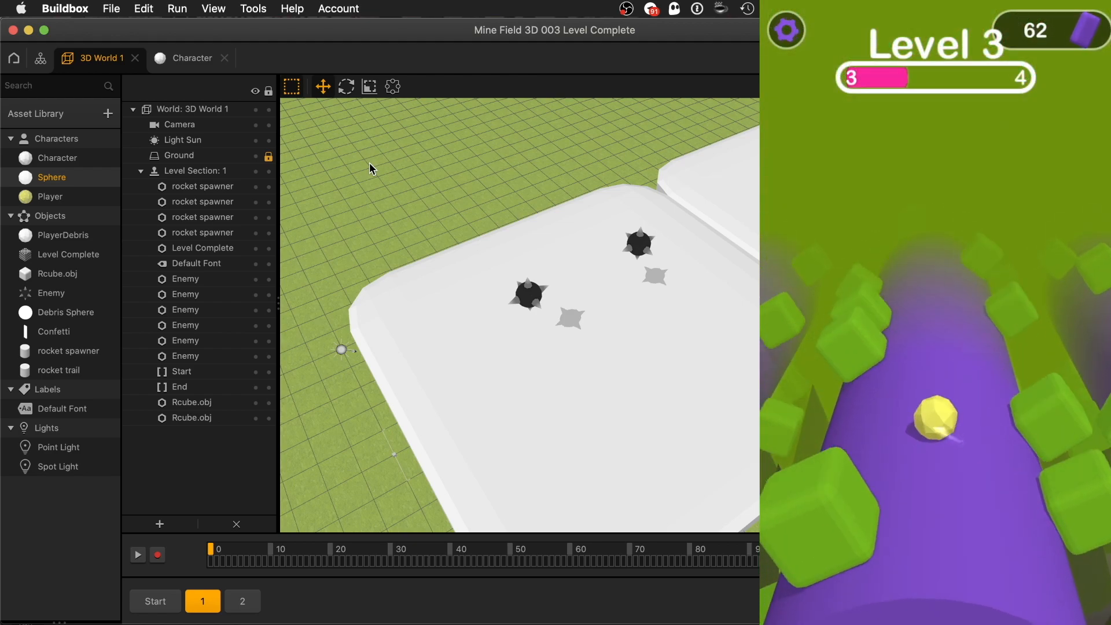
{"action": "right_click", "coordinate": [49, 181]}
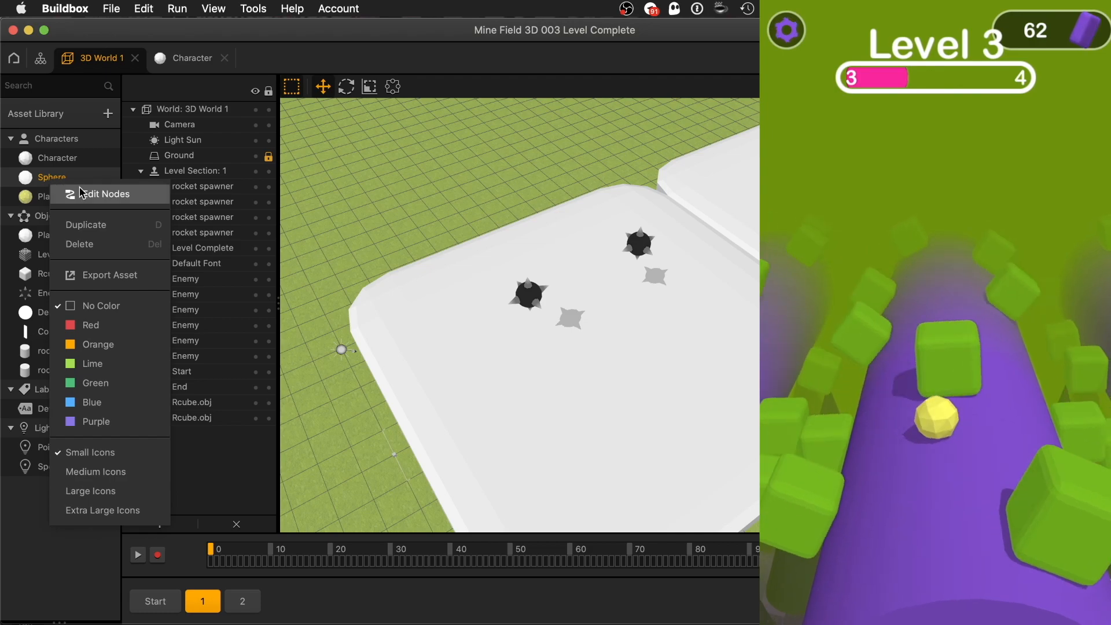
{"action": "left_click", "coordinate": [35, 177]}
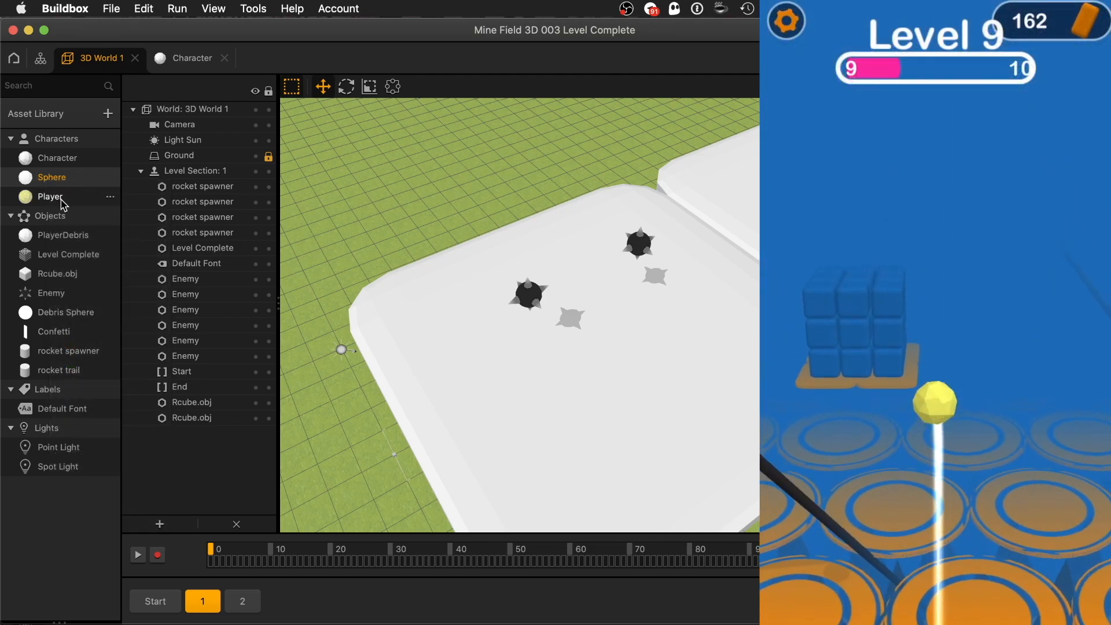
{"action": "left_click", "coordinate": [62, 201]}
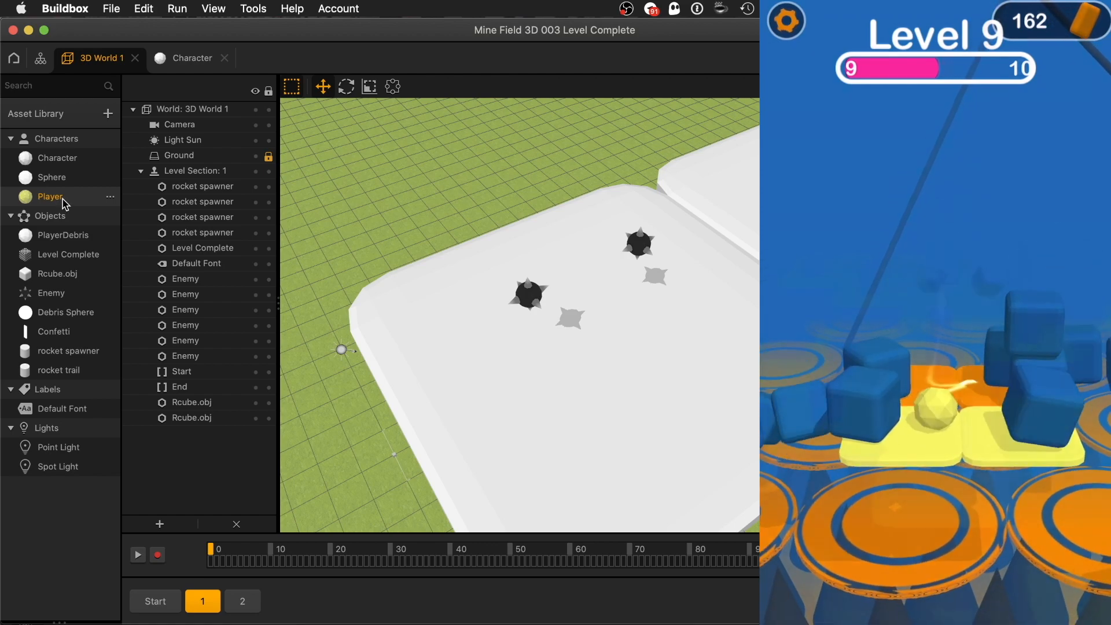
{"action": "left_click", "coordinate": [66, 183]}
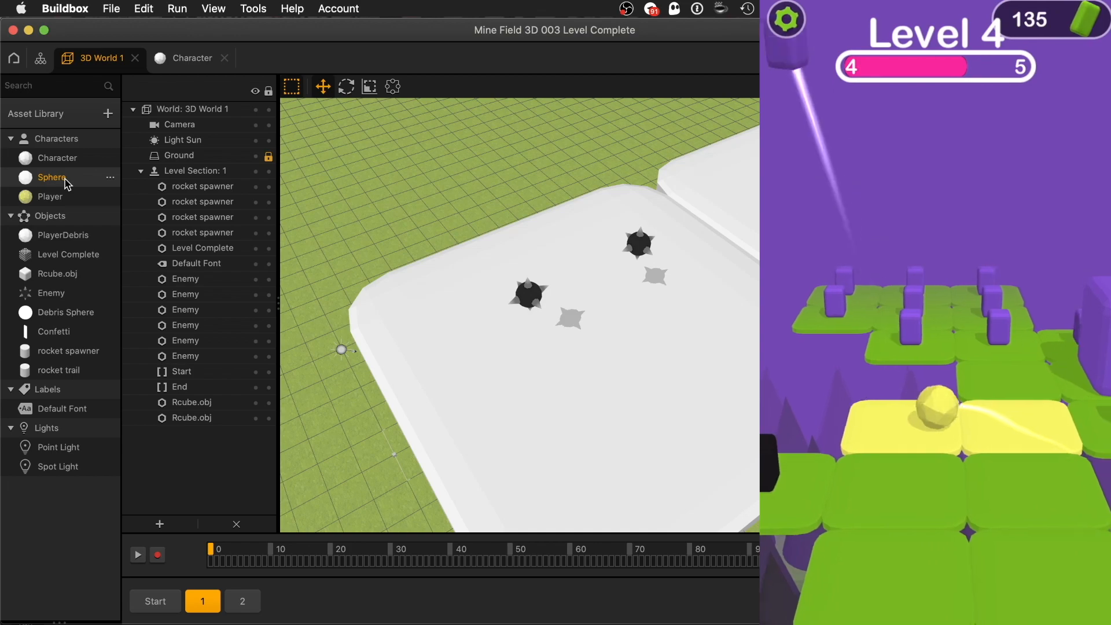
{"action": "double_click", "coordinate": [65, 183]}
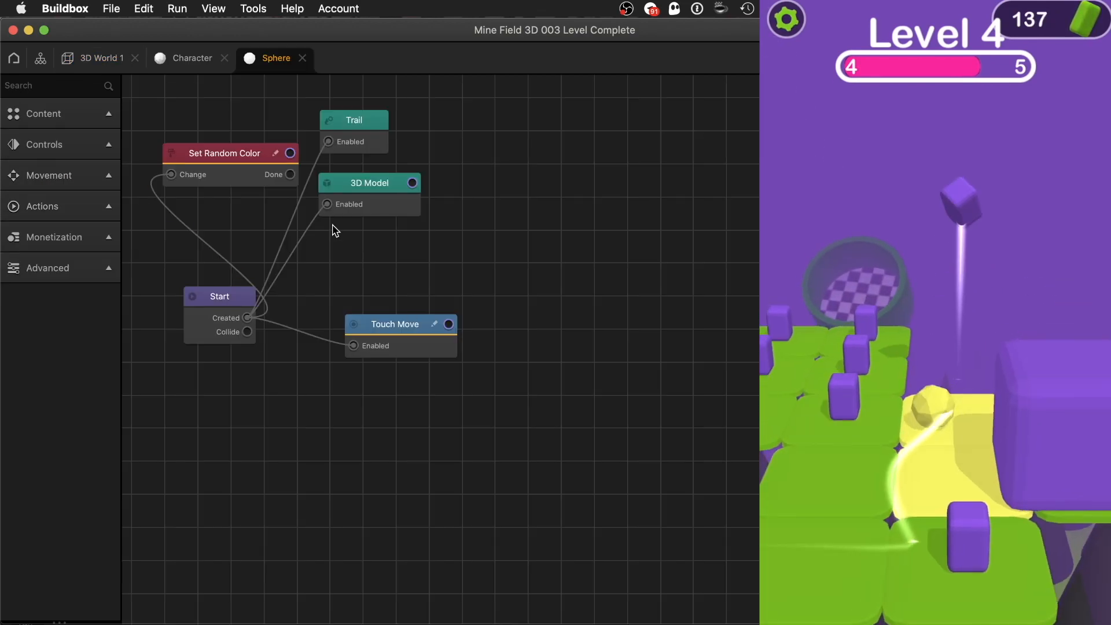
Open the Character's node map and move the Level Selector node slightly down, level with the Start node
{"action": "left_click", "coordinate": [186, 60]}
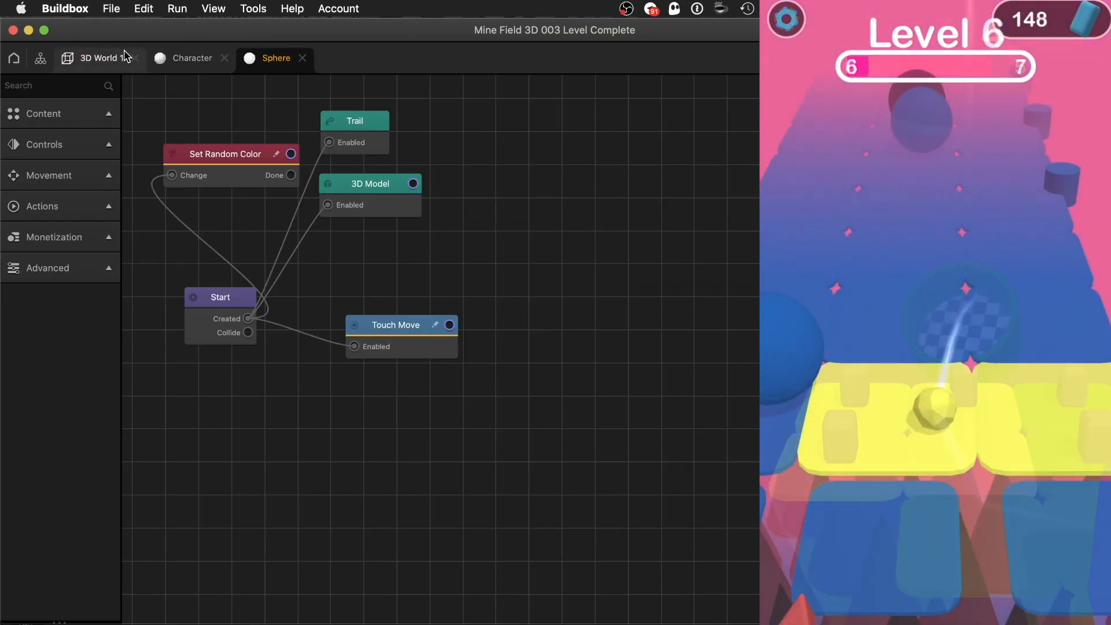
{"action": "left_click", "coordinate": [110, 58]}
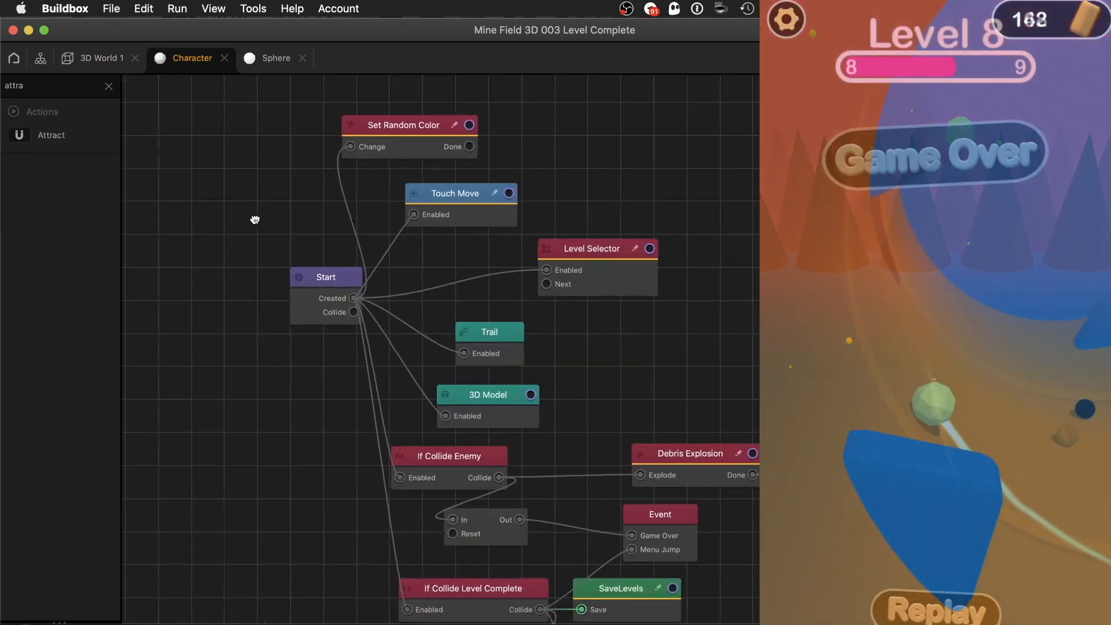
{"action": "left_click_drag", "start_coordinate": [253, 218], "coordinate": [223, 173]}
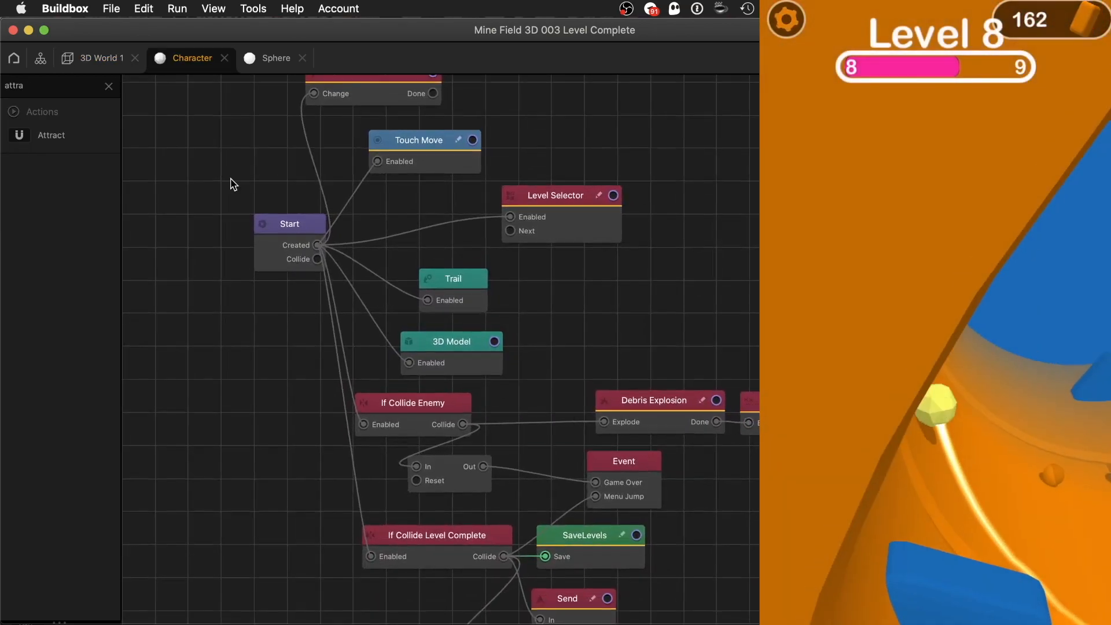
{"action": "scroll", "coordinate": [277, 280], "scroll_direction": "down", "scroll_amount": 2}
{"action": "scroll", "coordinate": [257, 226], "scroll_direction": "down", "scroll_amount": 1}
{"action": "left_click", "coordinate": [340, 116]}
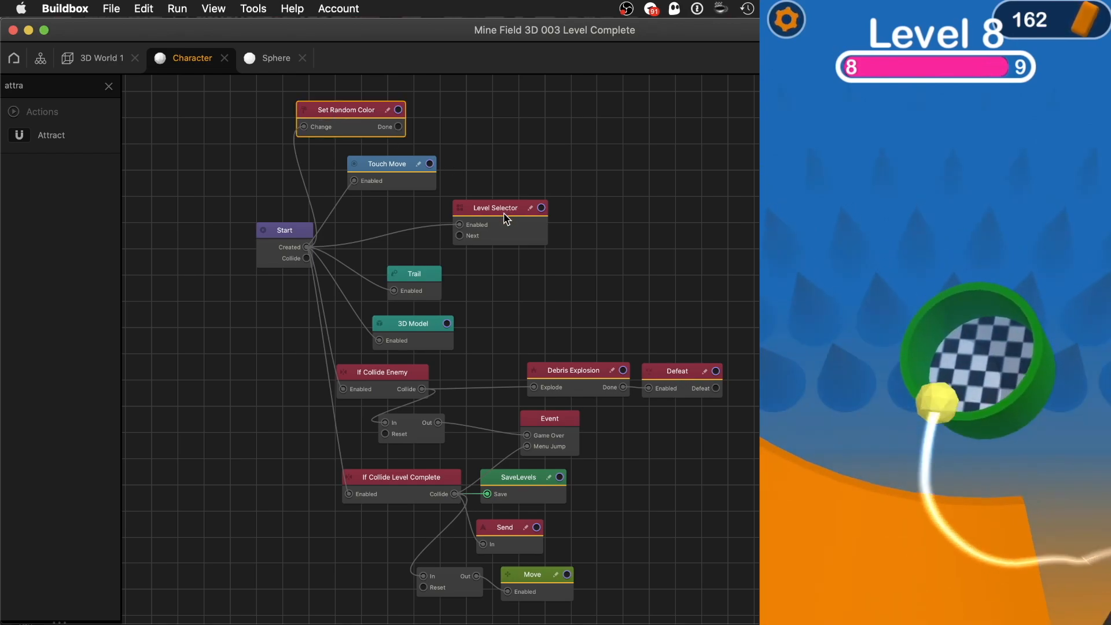
{"action": "left_click", "coordinate": [505, 217]}
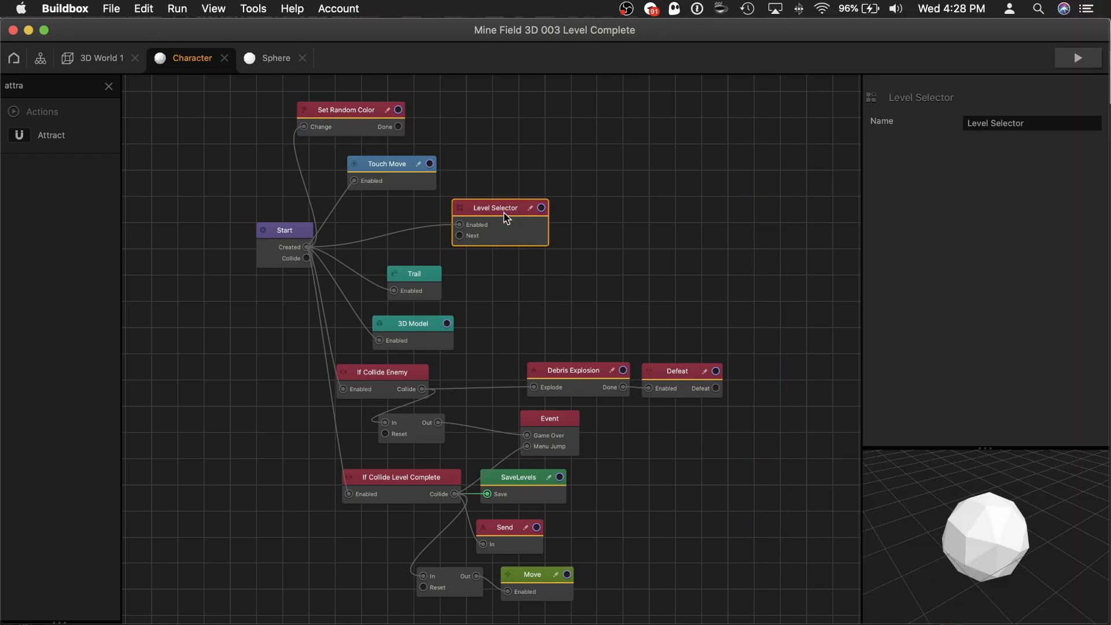
{"action": "left_click_drag", "start_coordinate": [506, 217], "coordinate": [514, 242]}
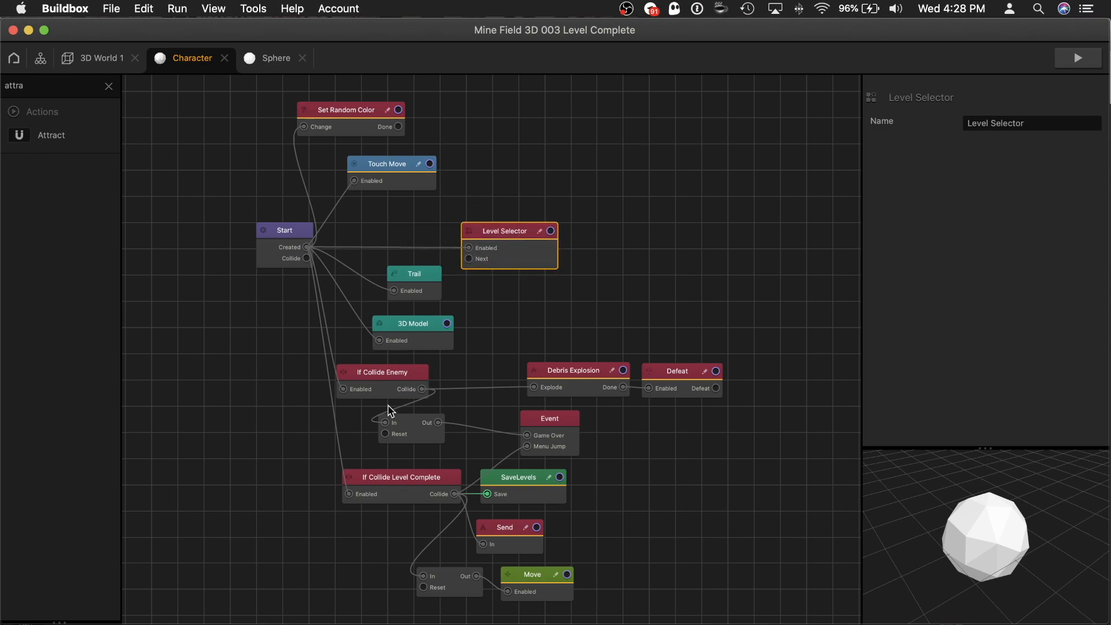
Examine the If Collide Enemy, Debris Explosion, Defeat and Event nodes that handle the character's collisions
{"action": "left_click", "coordinate": [378, 393]}
{"action": "left_click", "coordinate": [578, 382]}
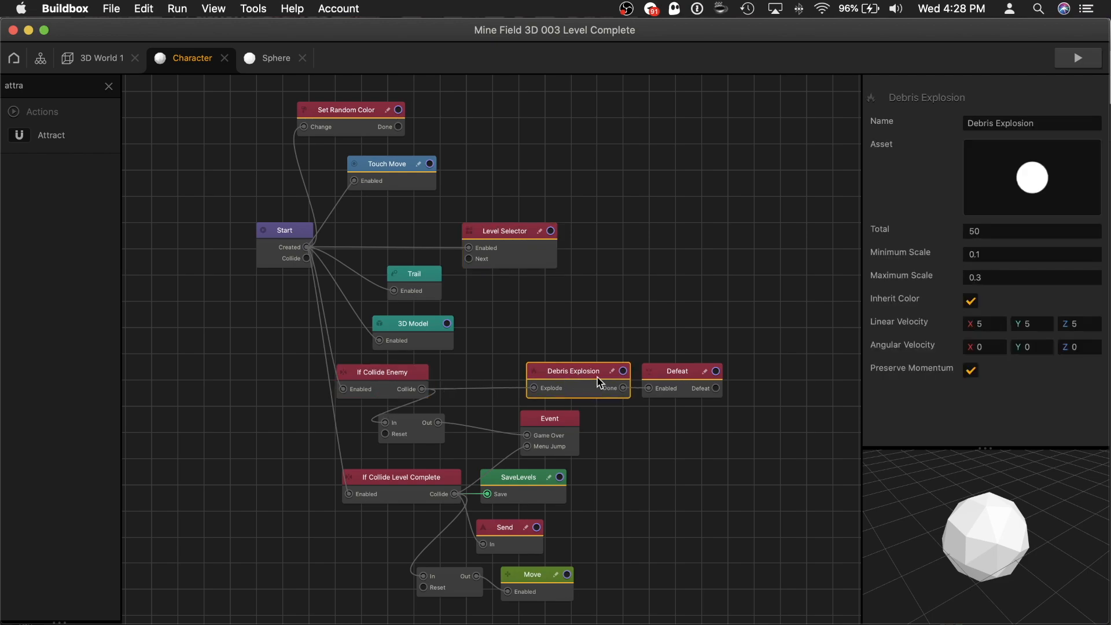
{"action": "left_click_drag", "start_coordinate": [685, 375], "coordinate": [692, 377]}
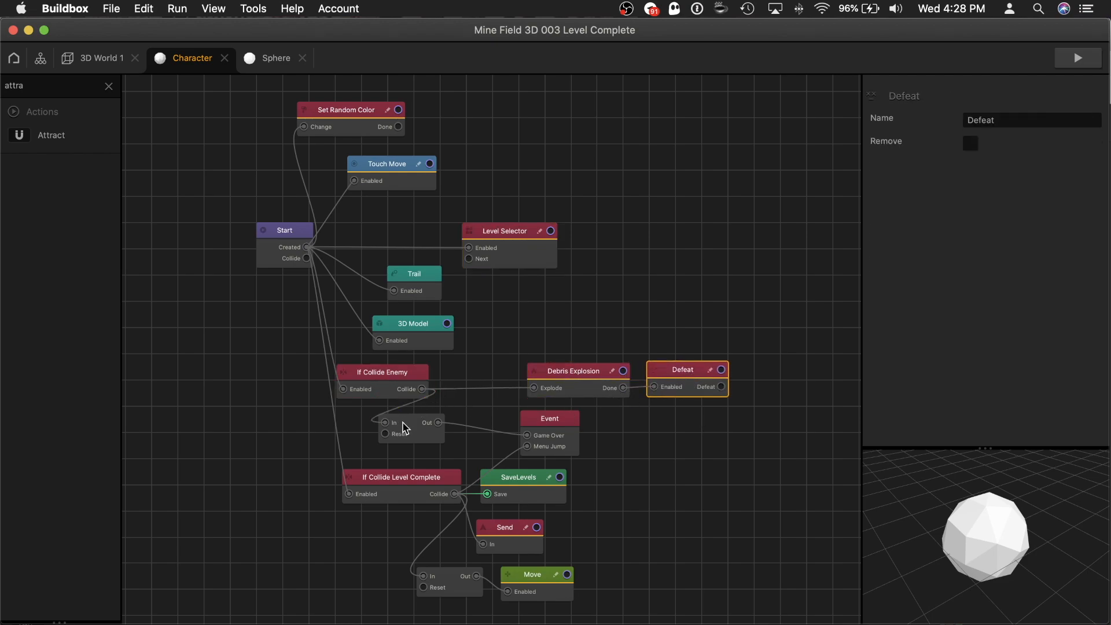
{"action": "left_click", "coordinate": [553, 431]}
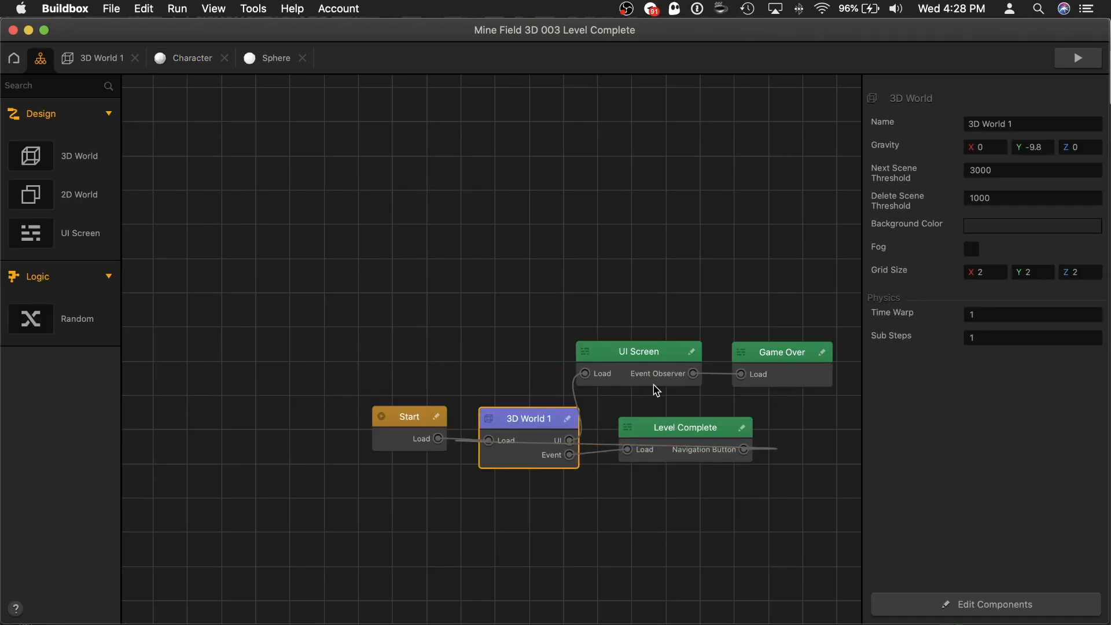
Open the Level Complete object's node map from 3D World 1, examine its Start and 3D Model nodes, and return to the Character's nodes
{"action": "left_click", "coordinate": [643, 374]}
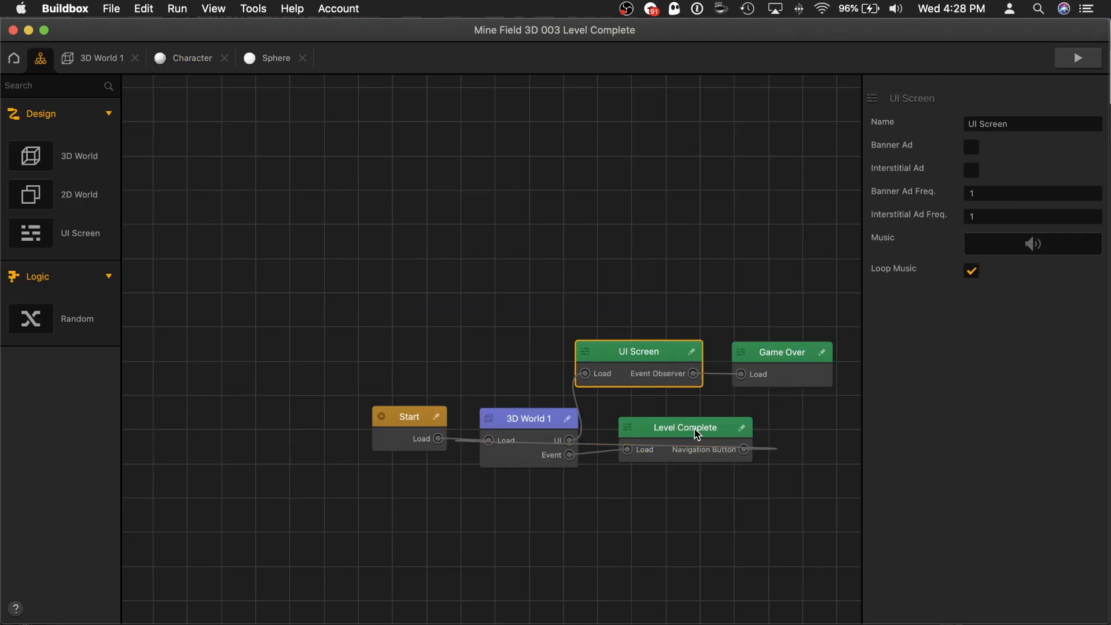
{"action": "double_click", "coordinate": [524, 430]}
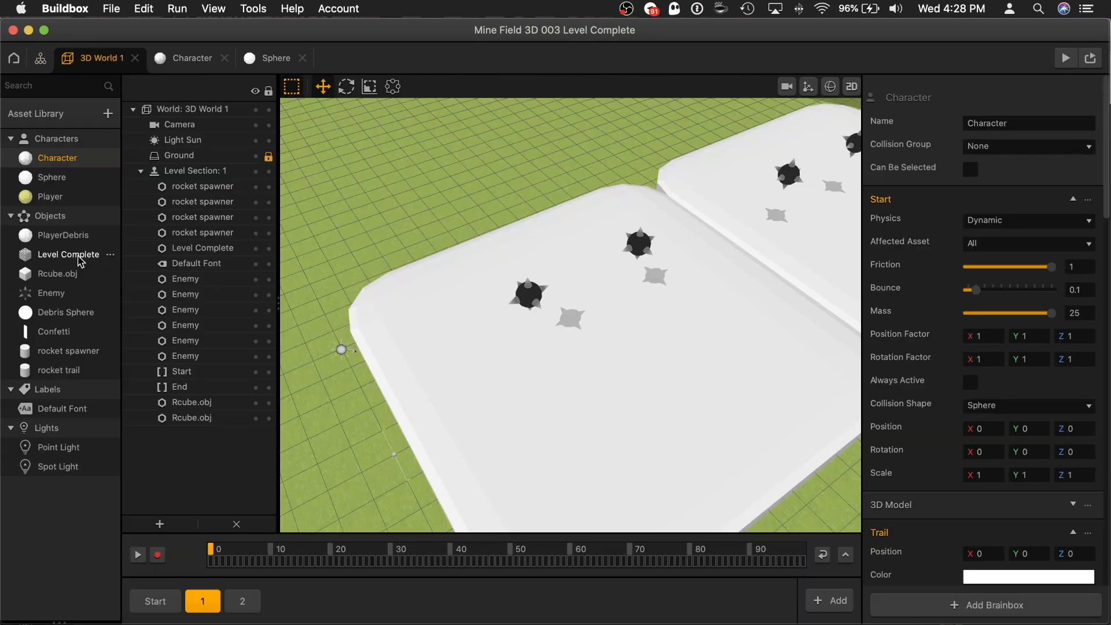
{"action": "left_click", "coordinate": [69, 255]}
{"action": "double_click", "coordinate": [68, 255]}
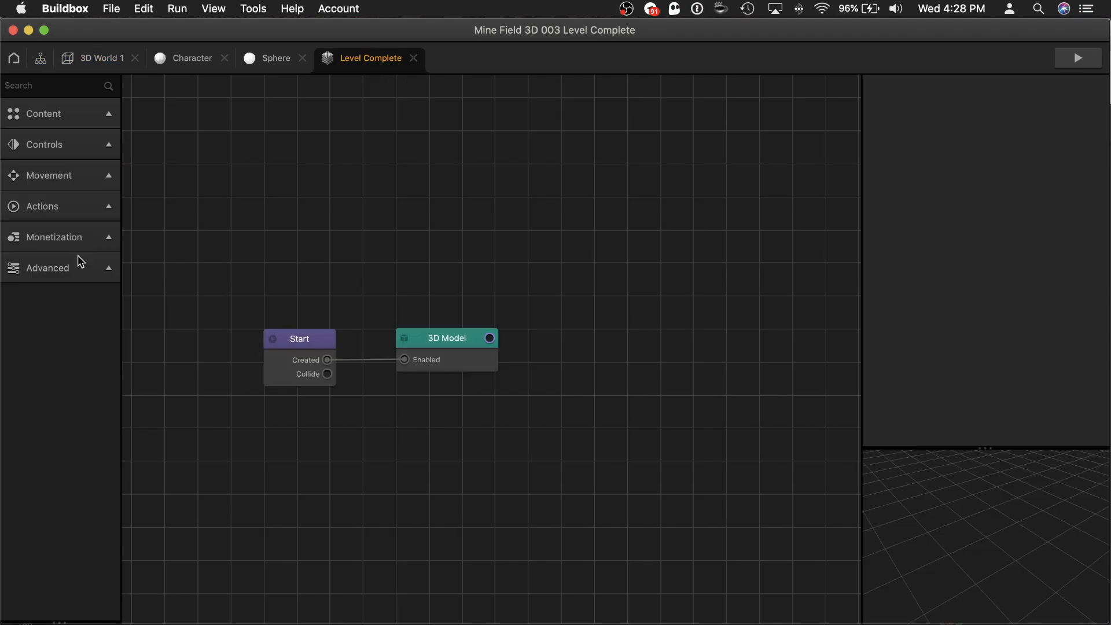
{"action": "left_click", "coordinate": [333, 347]}
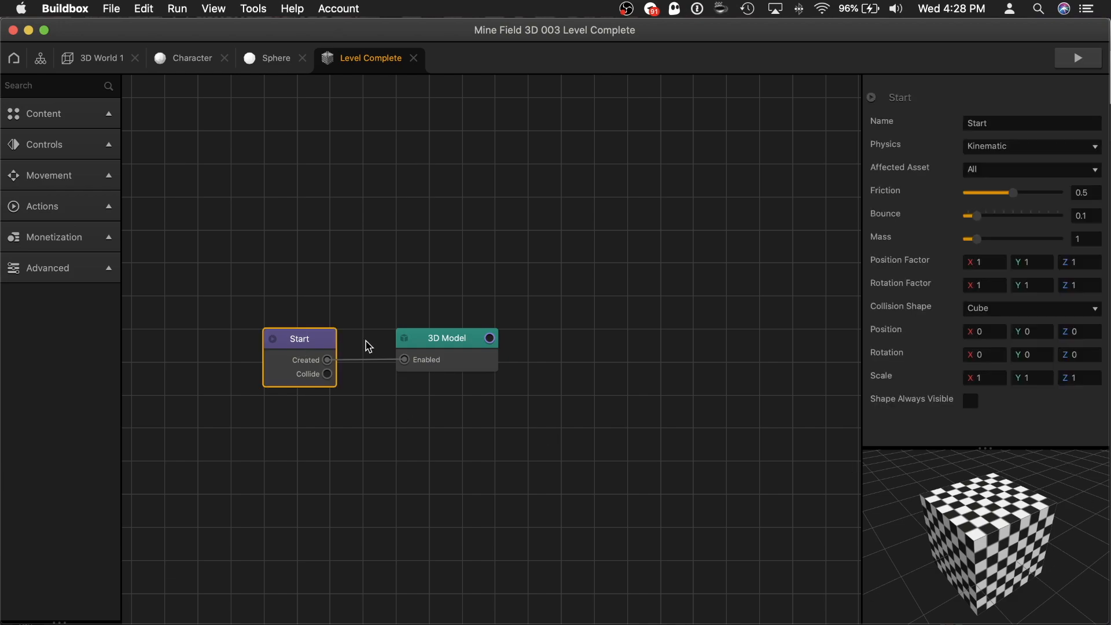
{"action": "left_click", "coordinate": [431, 353]}
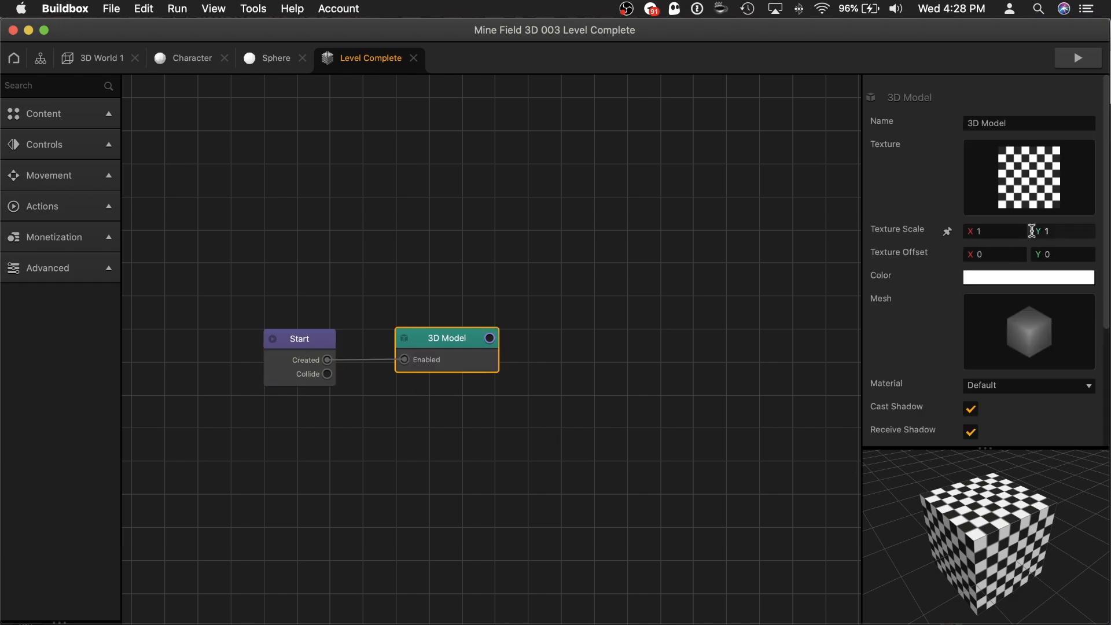
{"action": "left_click", "coordinate": [192, 62]}
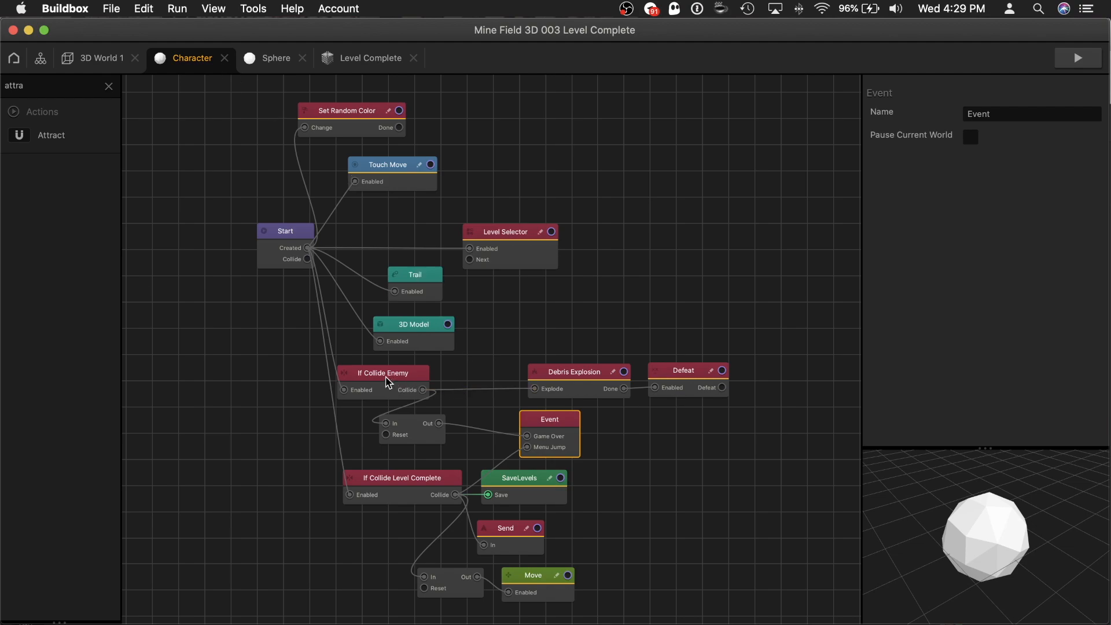
Examine the If Collide Level Complete, SaveLevels and Send nodes that handle the character reaching the level's end
{"action": "left_click", "coordinate": [393, 483]}
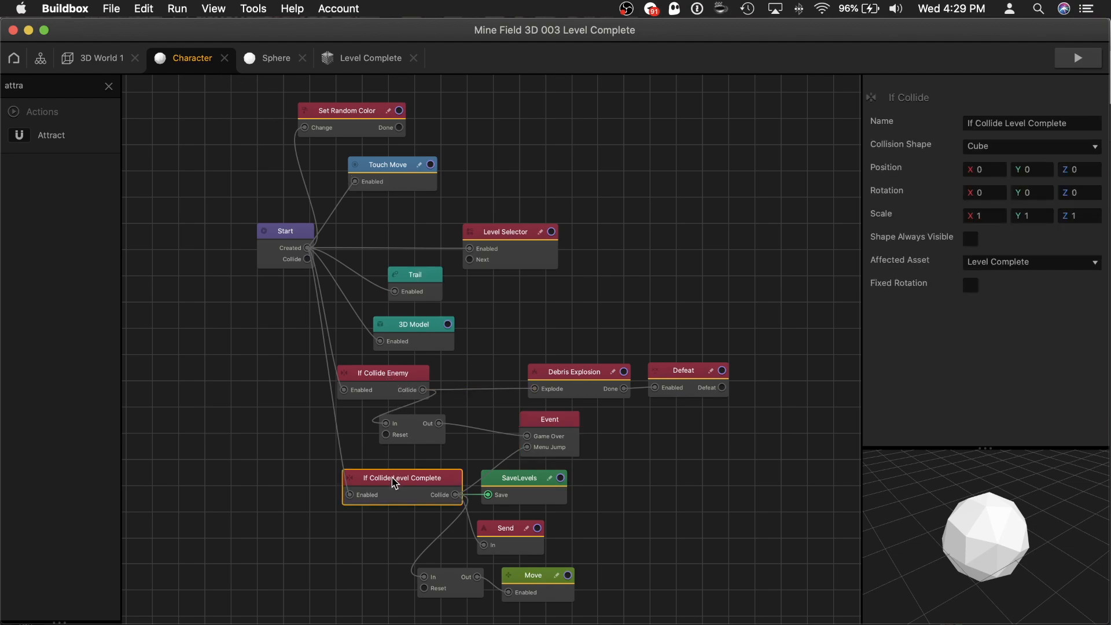
{"action": "left_click", "coordinate": [521, 487]}
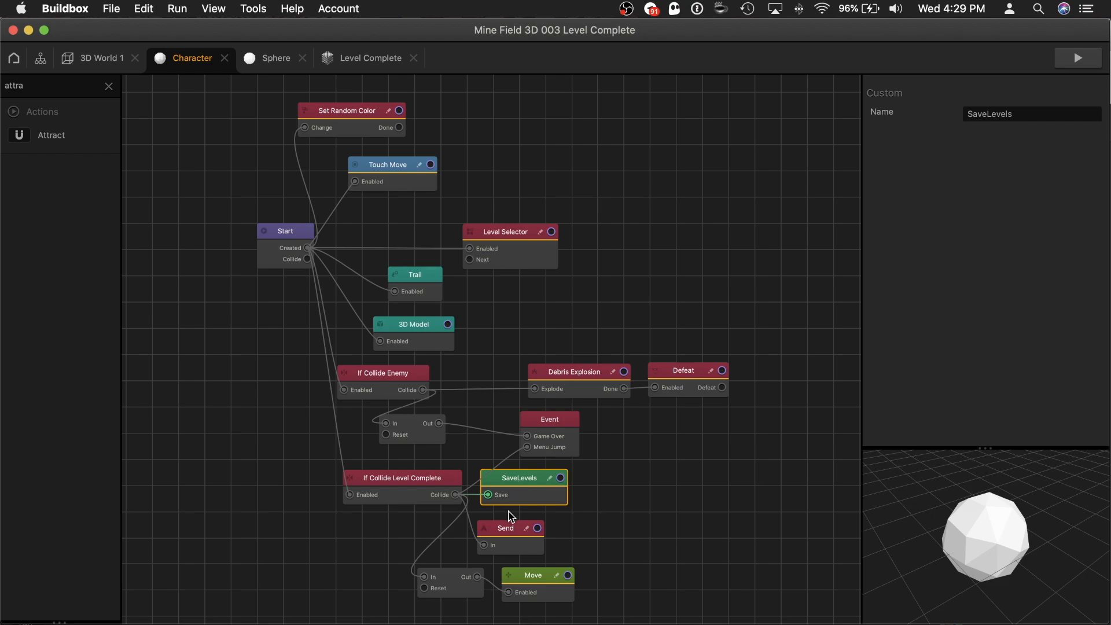
{"action": "left_click", "coordinate": [507, 537]}
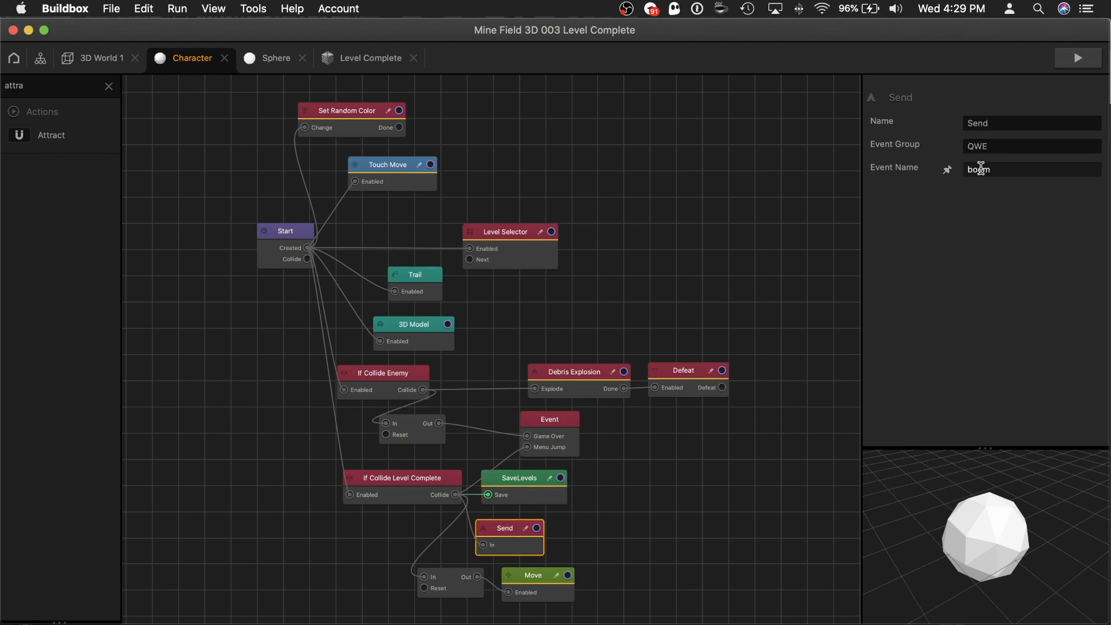
Inspect the rocket trail and rocket spawner objects in 3D World 1, including the rocket spawner's node map, and return to the world
{"action": "left_click", "coordinate": [92, 58]}
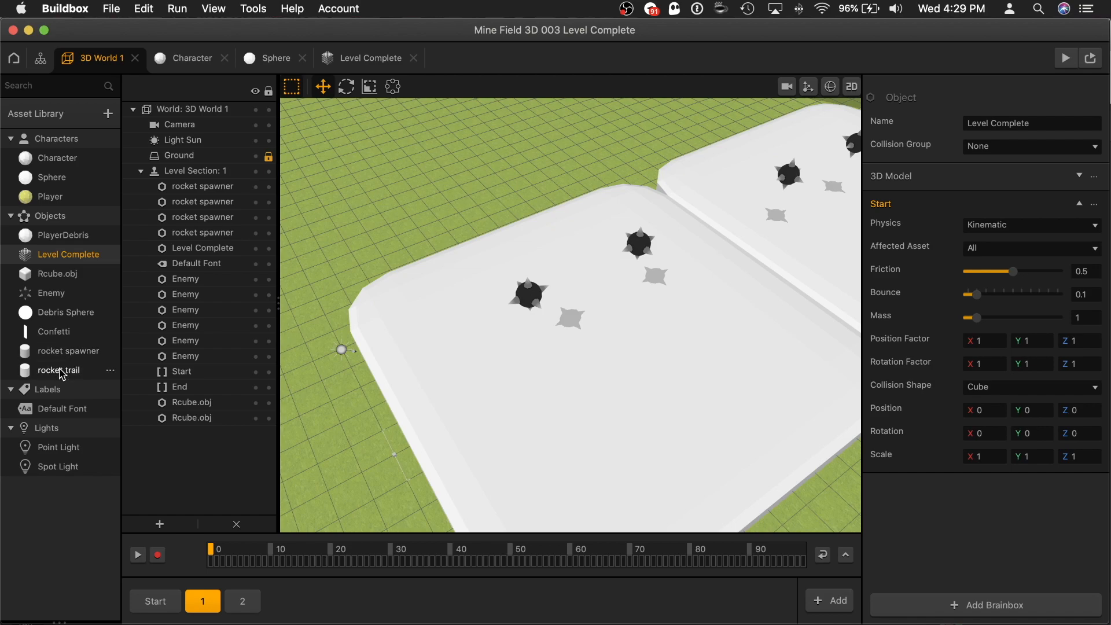
{"action": "left_click", "coordinate": [62, 370]}
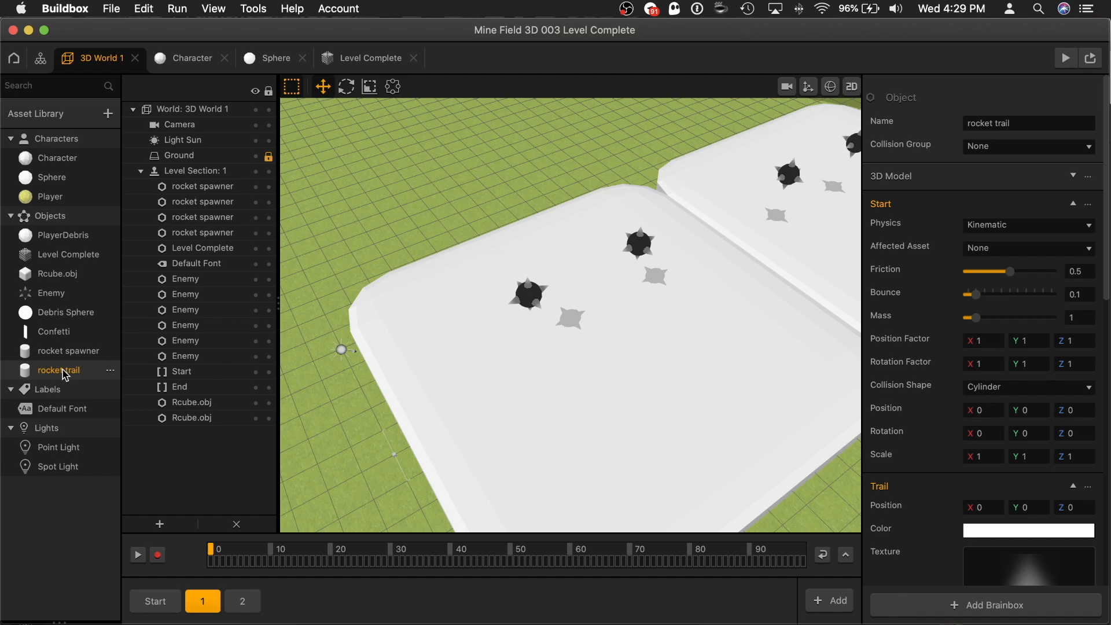
{"action": "right_click_drag", "start_coordinate": [539, 371], "coordinate": [456, 198]}
{"action": "scroll", "coordinate": [456, 198], "scroll_direction": "up", "scroll_amount": 5}
{"action": "left_click", "coordinate": [502, 184]}
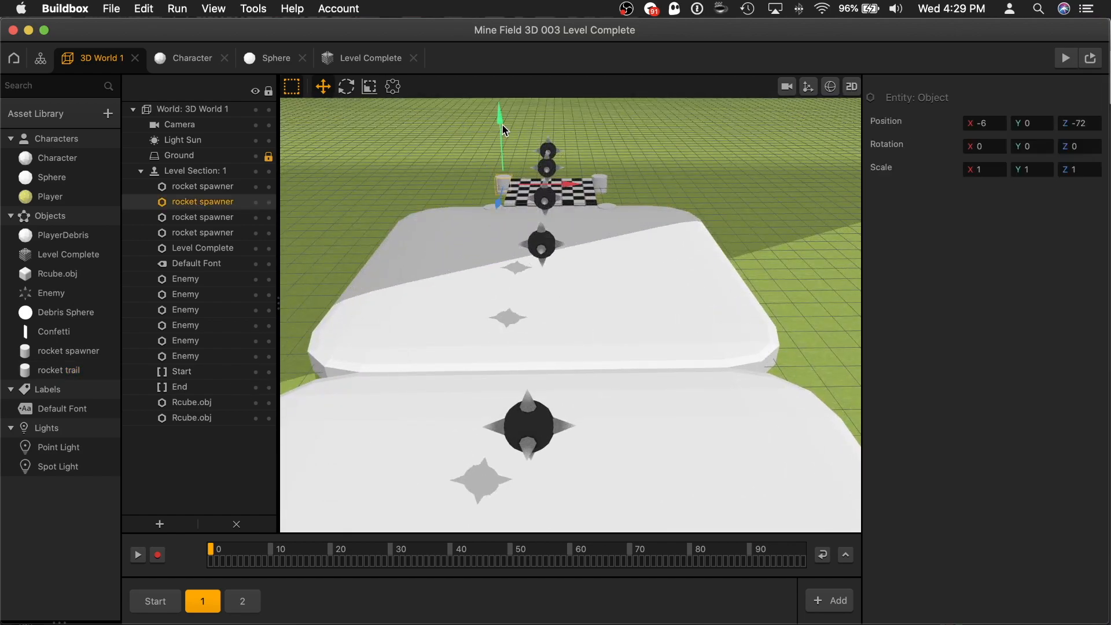
{"action": "left_click", "coordinate": [87, 354]}
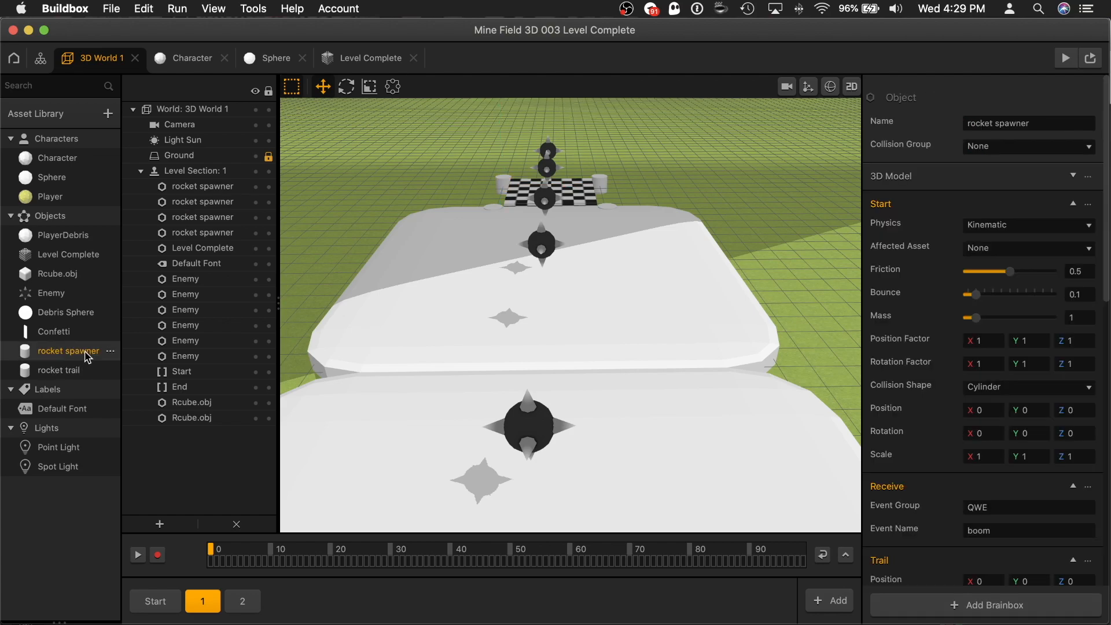
{"action": "double_click", "coordinate": [85, 354]}
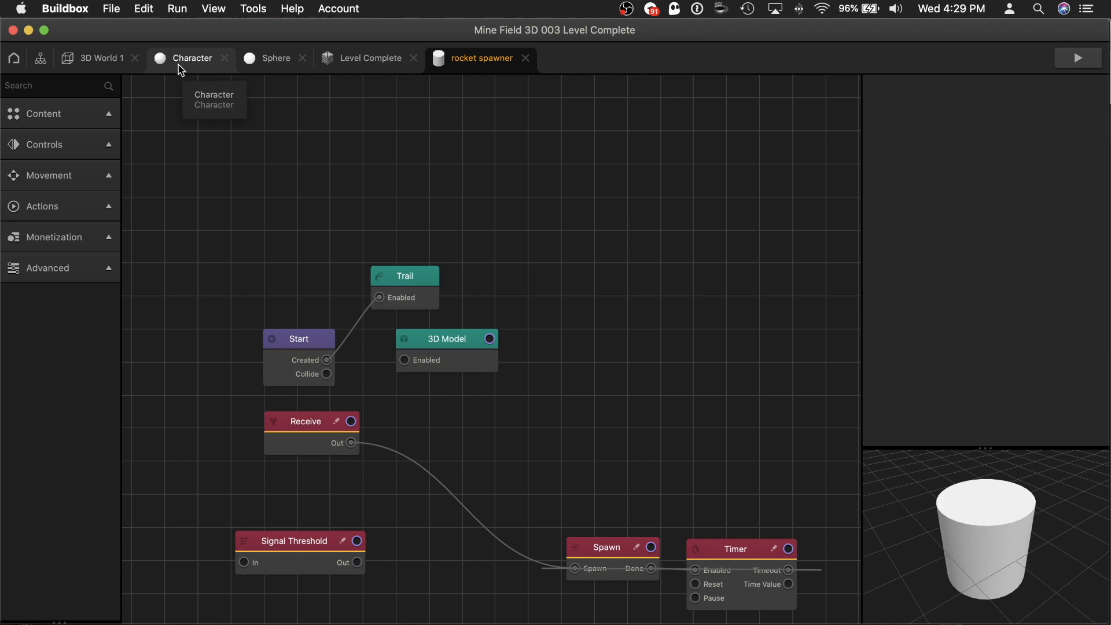
{"action": "left_click", "coordinate": [99, 66]}
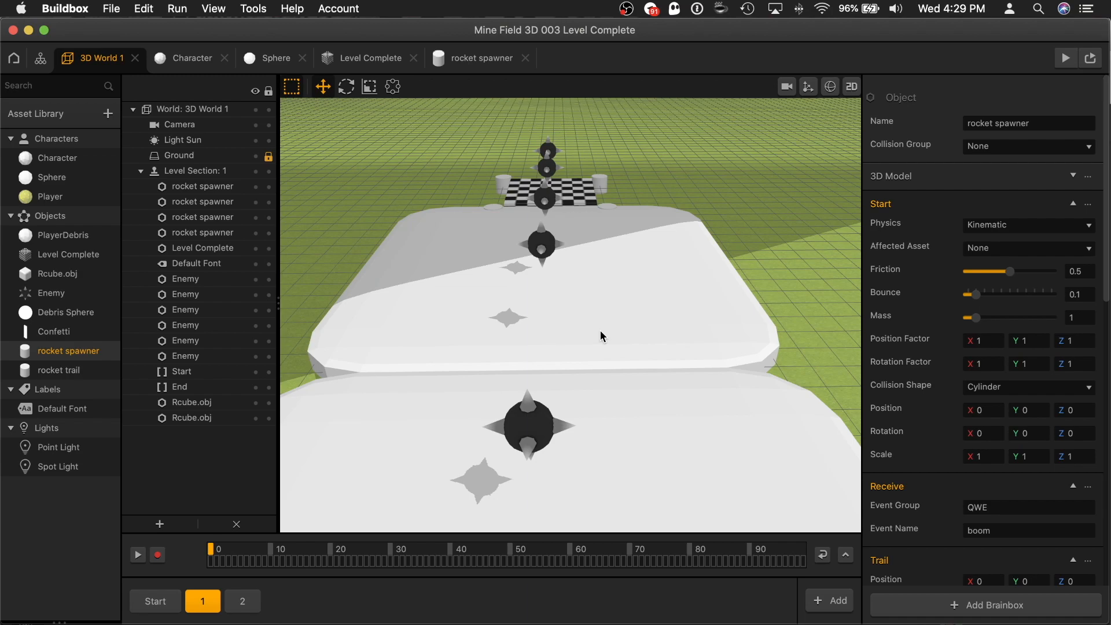
Preview the game in a widened preview window, play to the checkered finish platform and close the preview
{"action": "left_click", "coordinate": [1066, 59]}
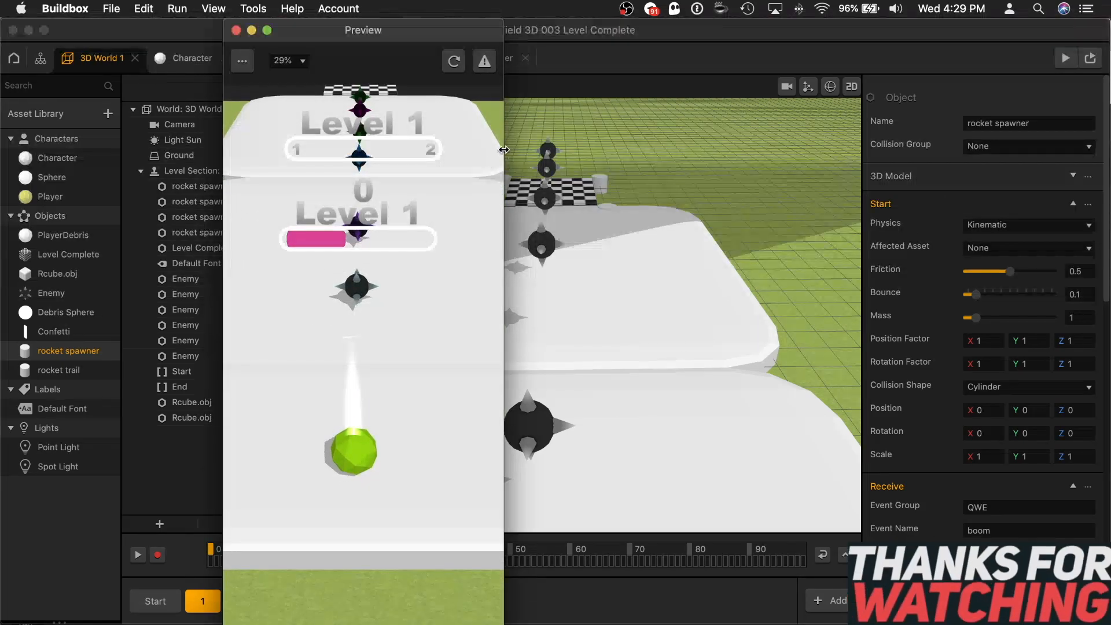
{"action": "left_click_drag", "start_coordinate": [503, 150], "coordinate": [723, 152]}
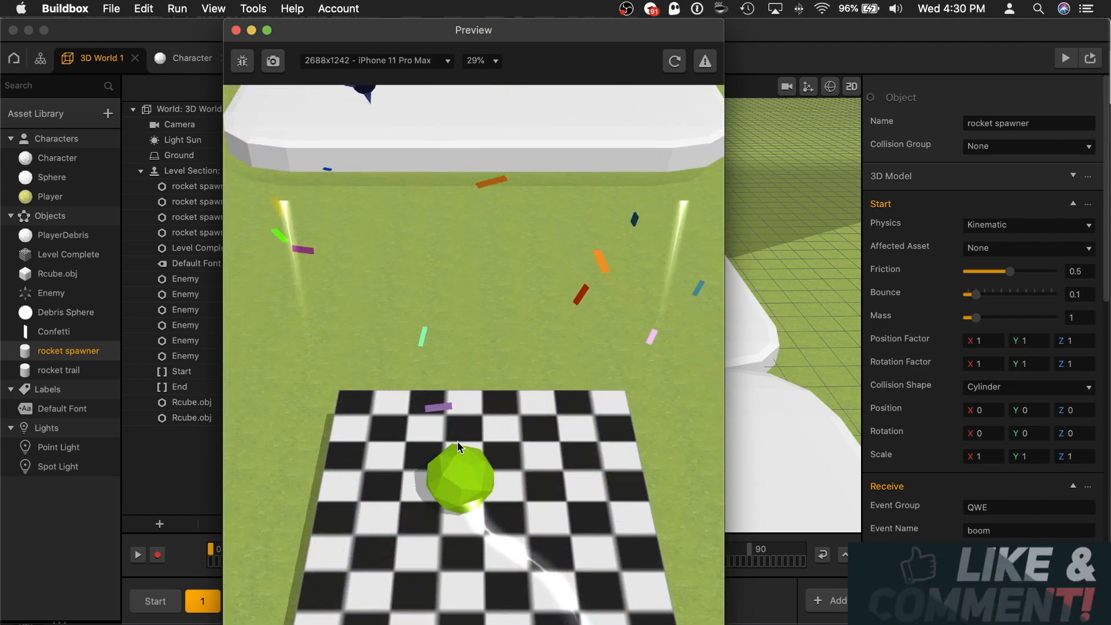
{"action": "left_click", "coordinate": [236, 30]}
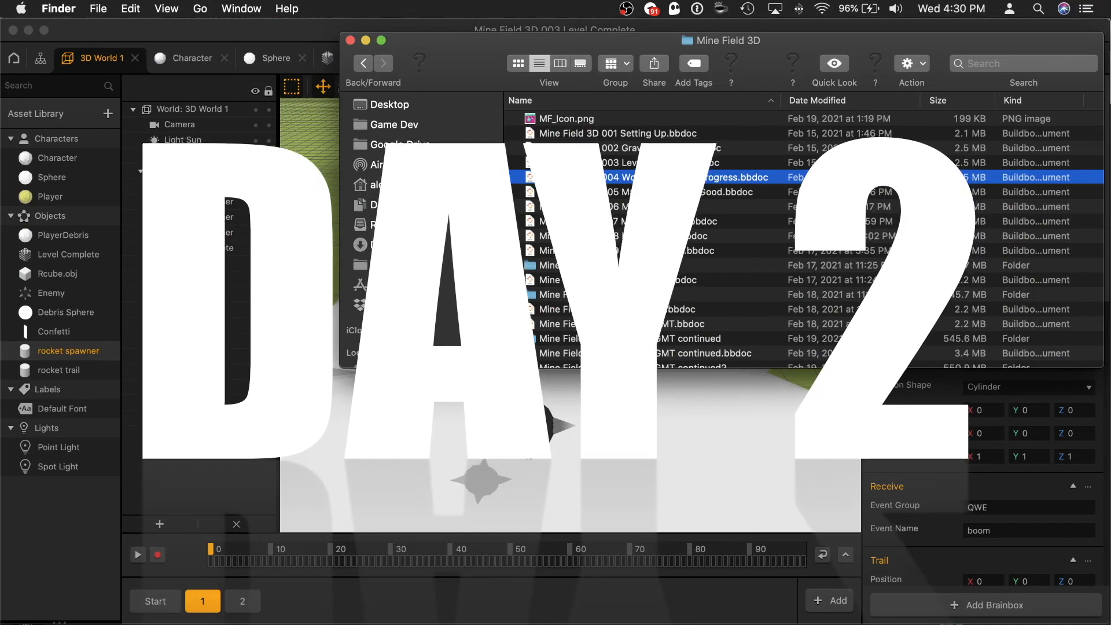
Open the Mine Field 3D 007 Minefield Maze project from the Mine Field 3D folder, answering the save prompt for the current project
{"action": "left_click", "coordinate": [671, 222]}
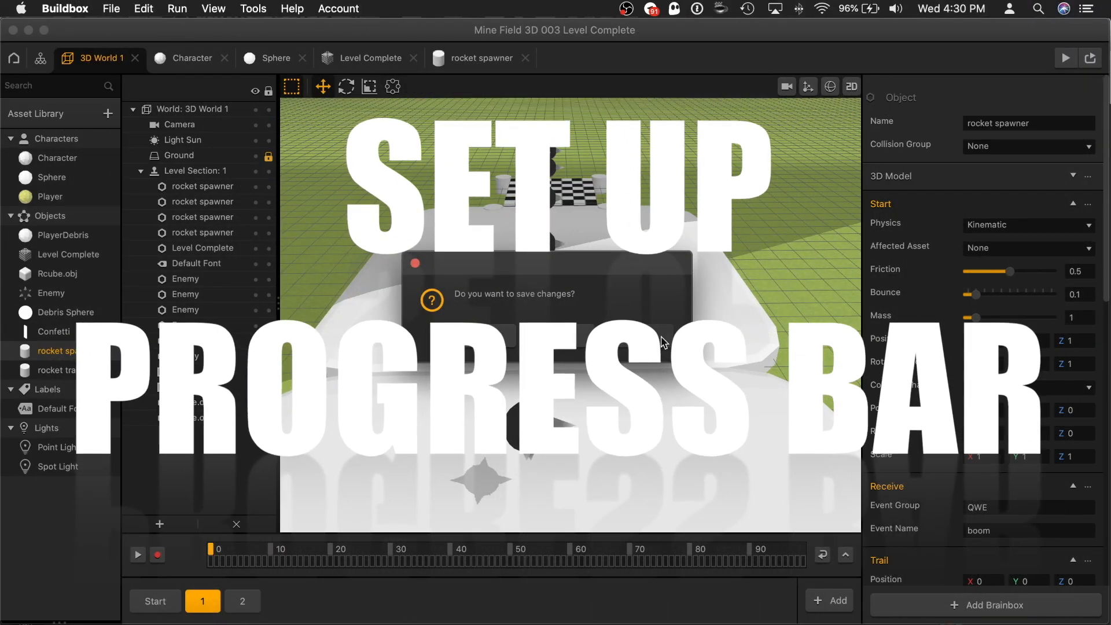
{"action": "left_click", "coordinate": [660, 338]}
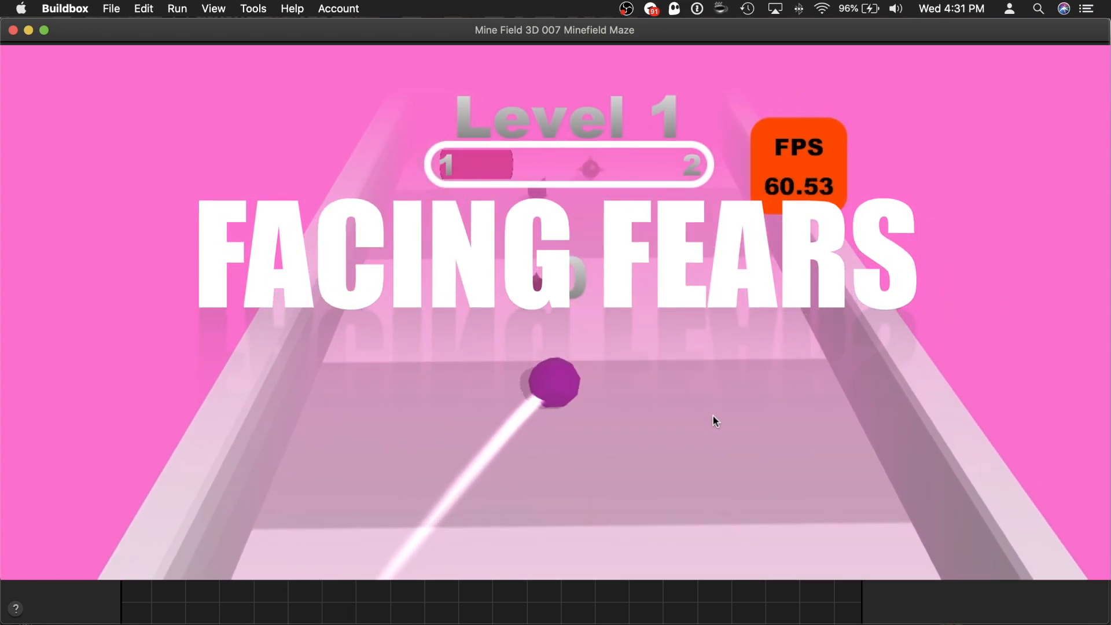
Playtest the Minefield Maze level through to its checkered finish and end the test run
{"action": "mouse_move", "coordinate": [711, 409]}
{"action": "left_mouse_down"}
{"action": "mouse_move", "coordinate": [580, 410]}
{"action": "mouse_move", "coordinate": [603, 354]}
{"action": "mouse_move", "coordinate": [686, 371]}
{"action": "mouse_move", "coordinate": [665, 375]}
{"action": "mouse_move", "coordinate": [649, 396]}
{"action": "mouse_move", "coordinate": [646, 384]}
{"action": "mouse_move", "coordinate": [604, 374]}
{"action": "mouse_move", "coordinate": [515, 380]}
{"action": "mouse_move", "coordinate": [547, 371]}
{"action": "left_mouse_up"}
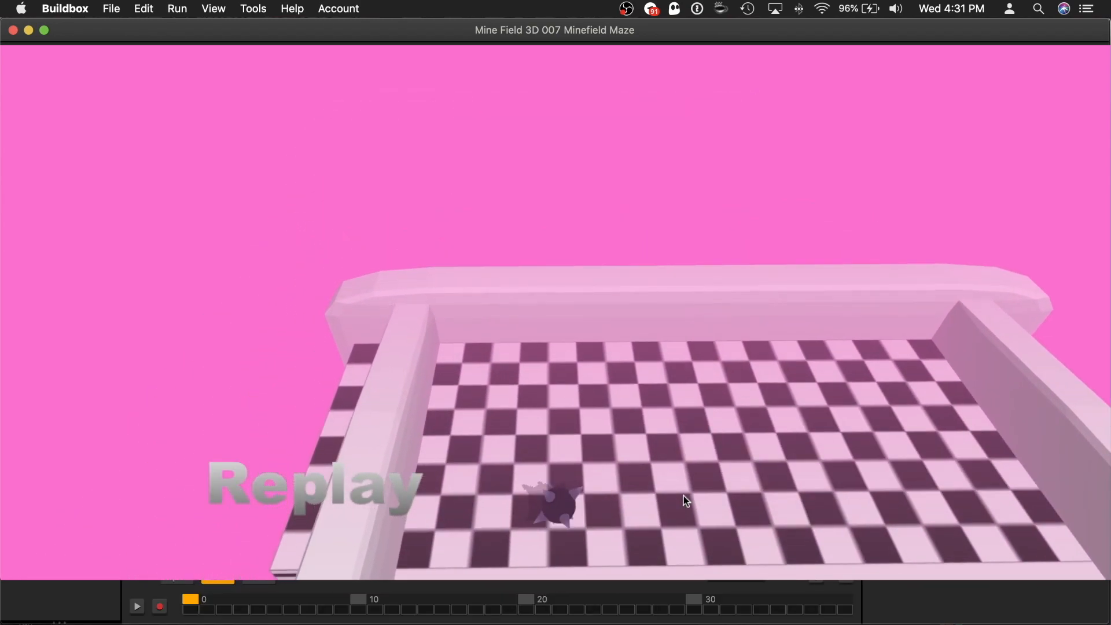
{"action": "left_click", "coordinate": [426, 464]}
{"action": "key", "text": "Escape"}
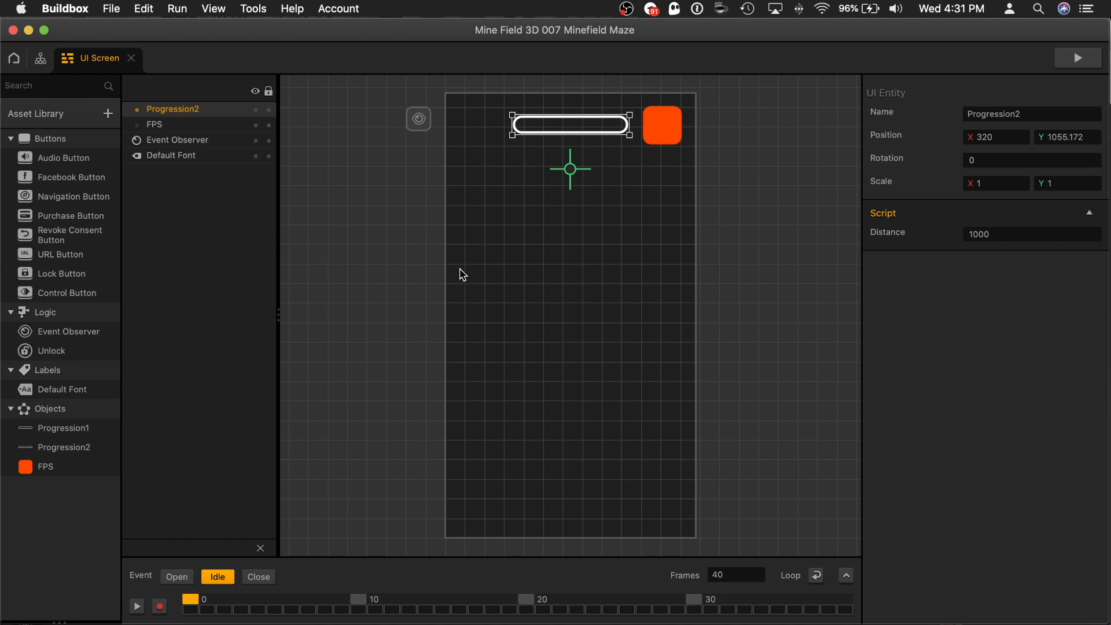
Open the Progression2 object's node map and its Script node's code, widening the code view for reading
{"action": "double_click", "coordinate": [66, 449]}
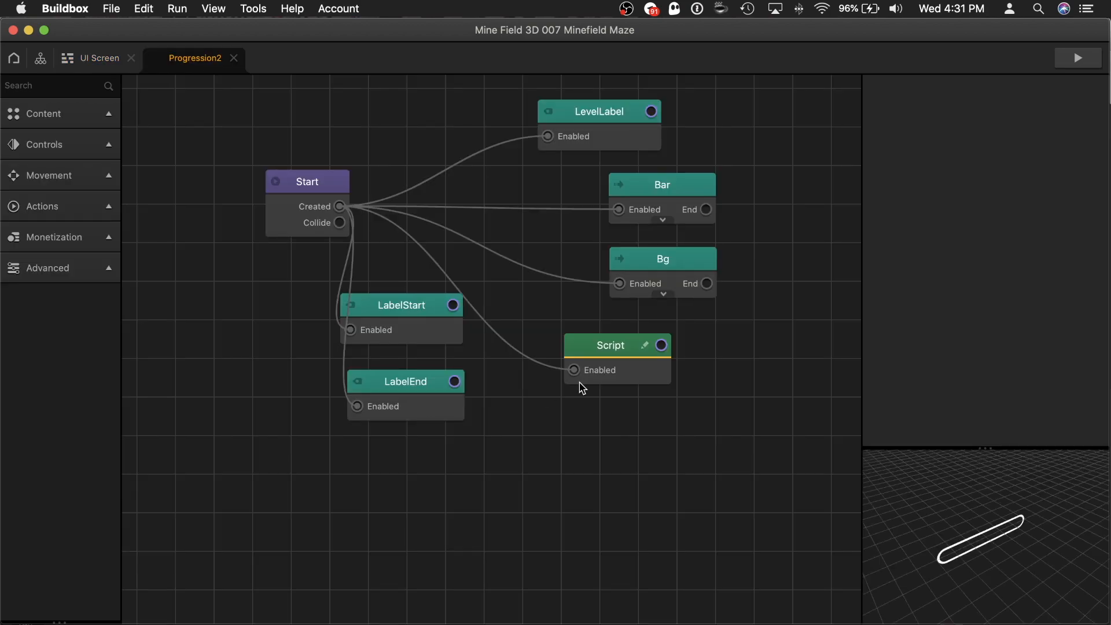
{"action": "left_click", "coordinate": [646, 347]}
{"action": "left_click_drag", "start_coordinate": [550, 344], "coordinate": [393, 331]}
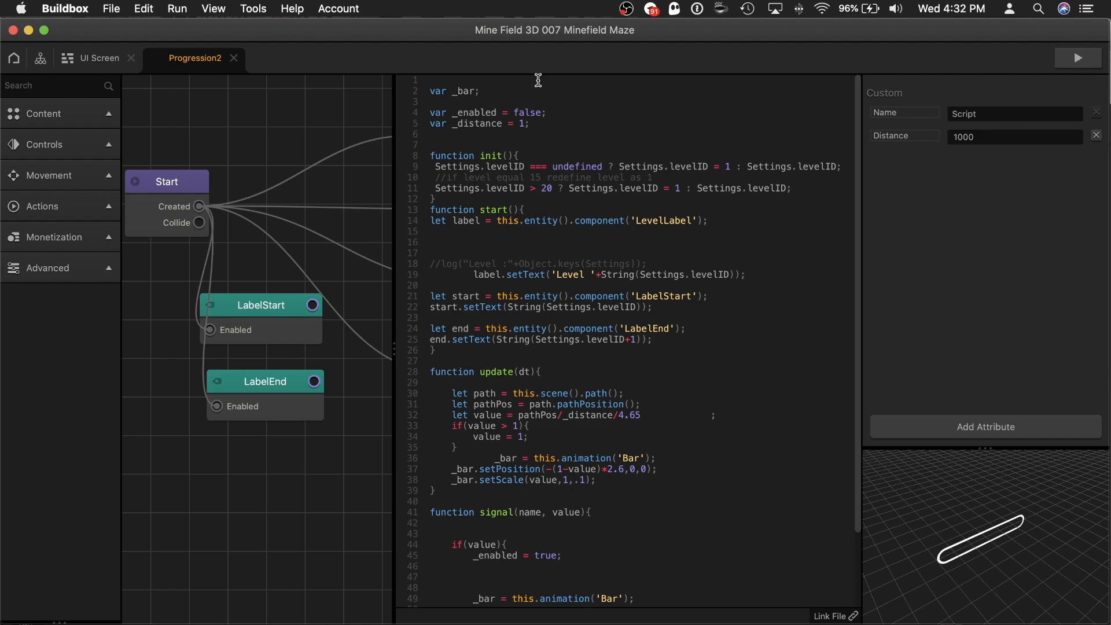
Preview the game up to Level Complete to test the progress bar, close the preview and return to the UI Screen
{"action": "left_click", "coordinate": [1077, 60]}
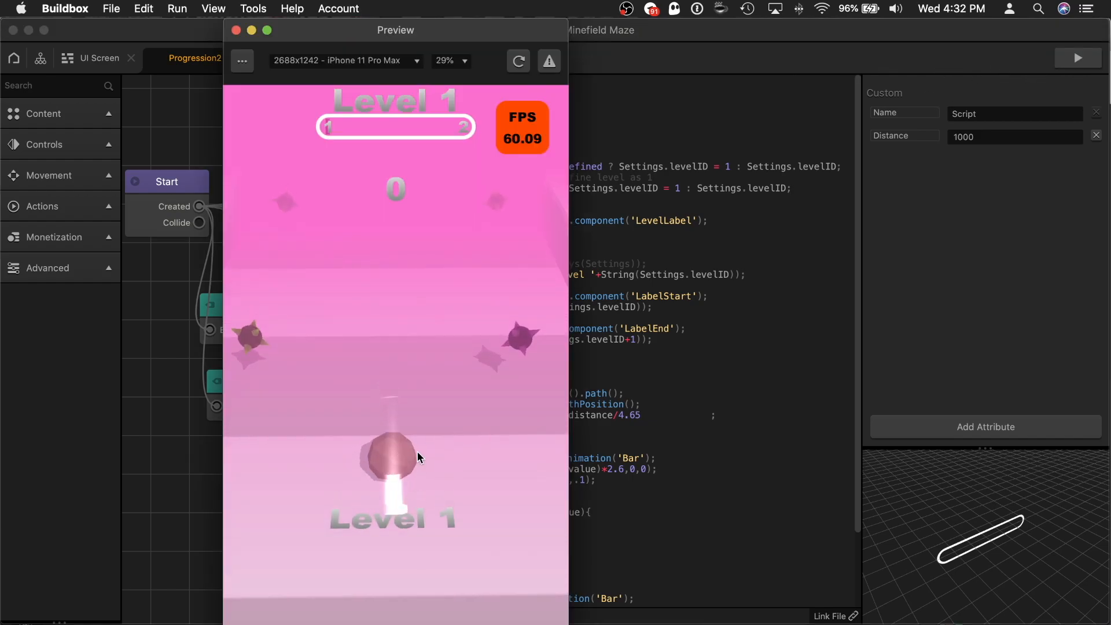
{"action": "mouse_move", "coordinate": [418, 415]}
{"action": "left_mouse_down"}
{"action": "mouse_move", "coordinate": [462, 409]}
{"action": "mouse_move", "coordinate": [394, 406]}
{"action": "mouse_move", "coordinate": [432, 393]}
{"action": "mouse_move", "coordinate": [397, 374]}
{"action": "mouse_move", "coordinate": [450, 370]}
{"action": "left_mouse_up"}
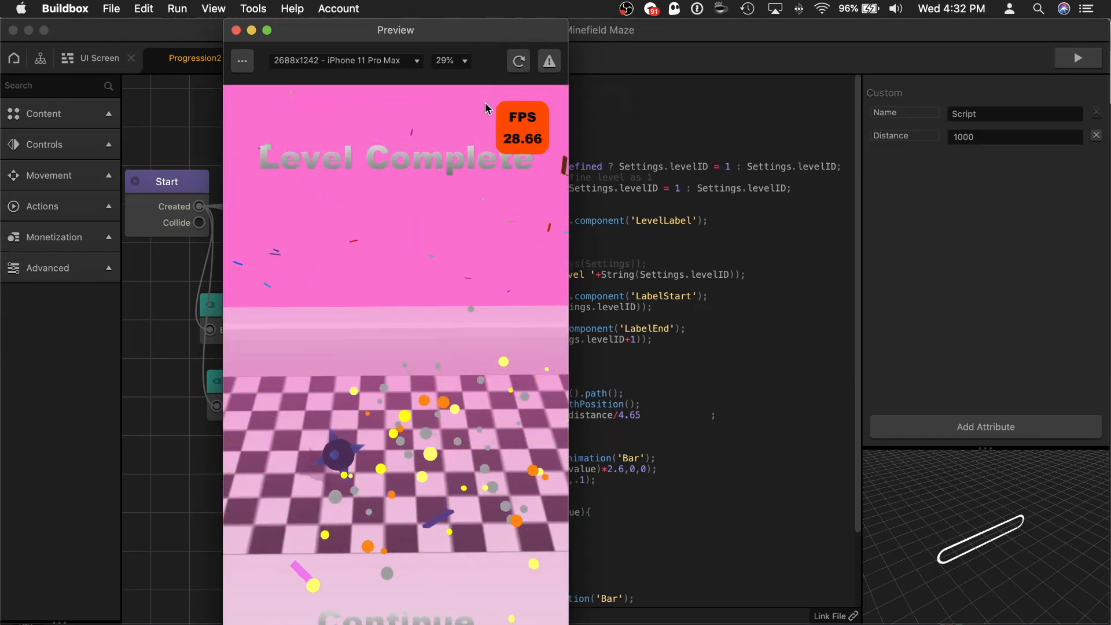
{"action": "left_click", "coordinate": [236, 30]}
{"action": "left_click", "coordinate": [88, 65]}
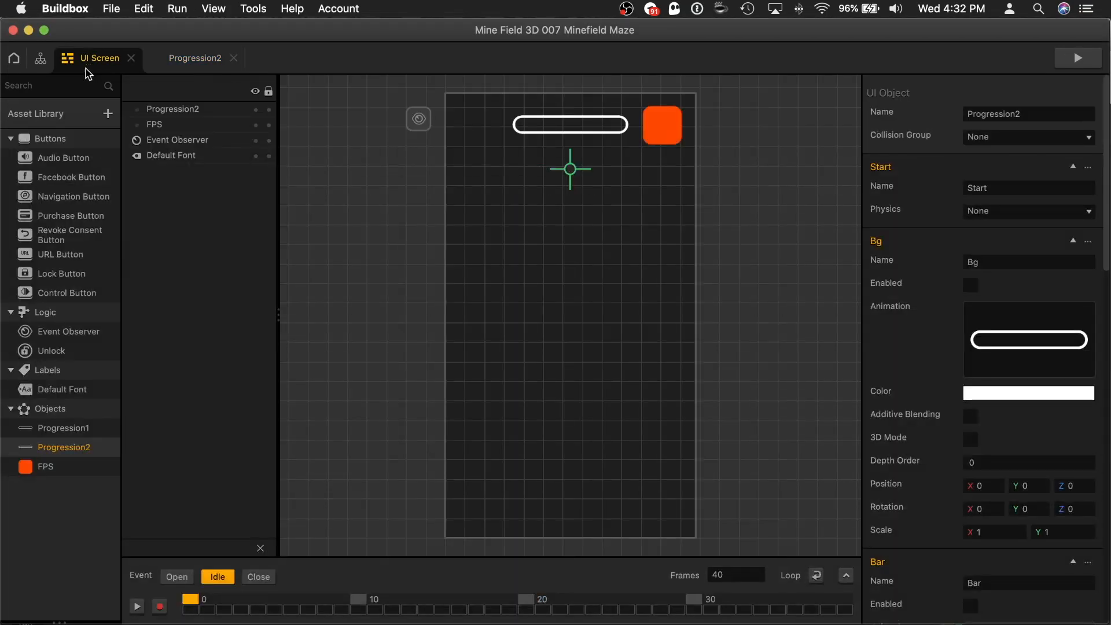
Open 3D World 1 from the project map and compare the Level Complete object's position across level sections 1 to 5
{"action": "left_click", "coordinate": [41, 59]}
{"action": "double_click", "coordinate": [542, 406]}
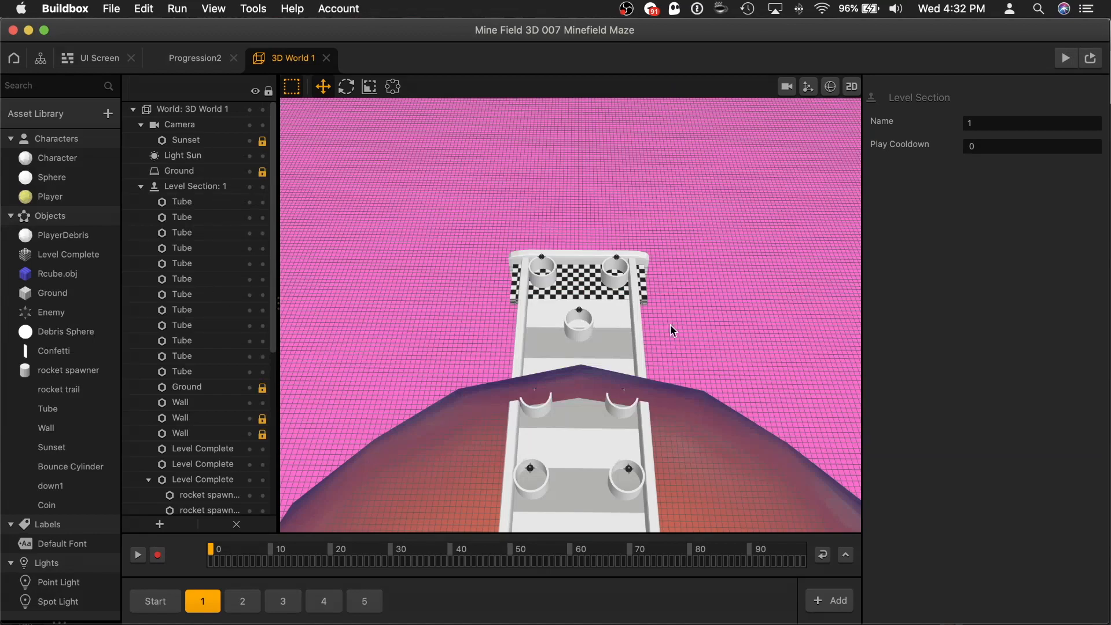
{"action": "left_click", "coordinate": [593, 289]}
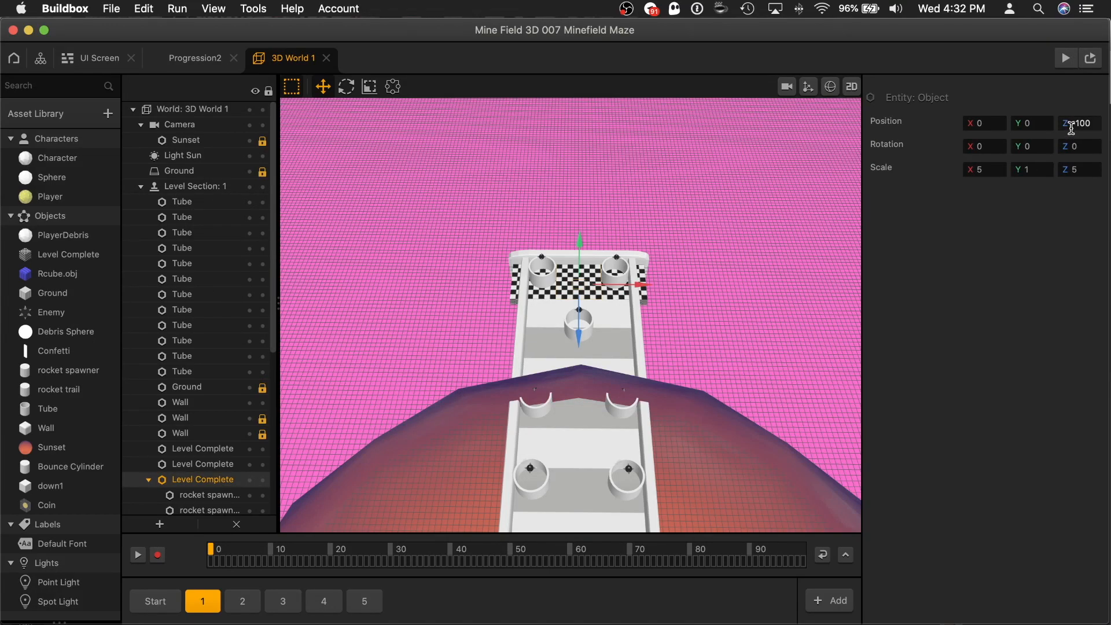
{"action": "left_click", "coordinate": [246, 604]}
{"action": "left_click", "coordinate": [290, 605]}
{"action": "left_click", "coordinate": [328, 605]}
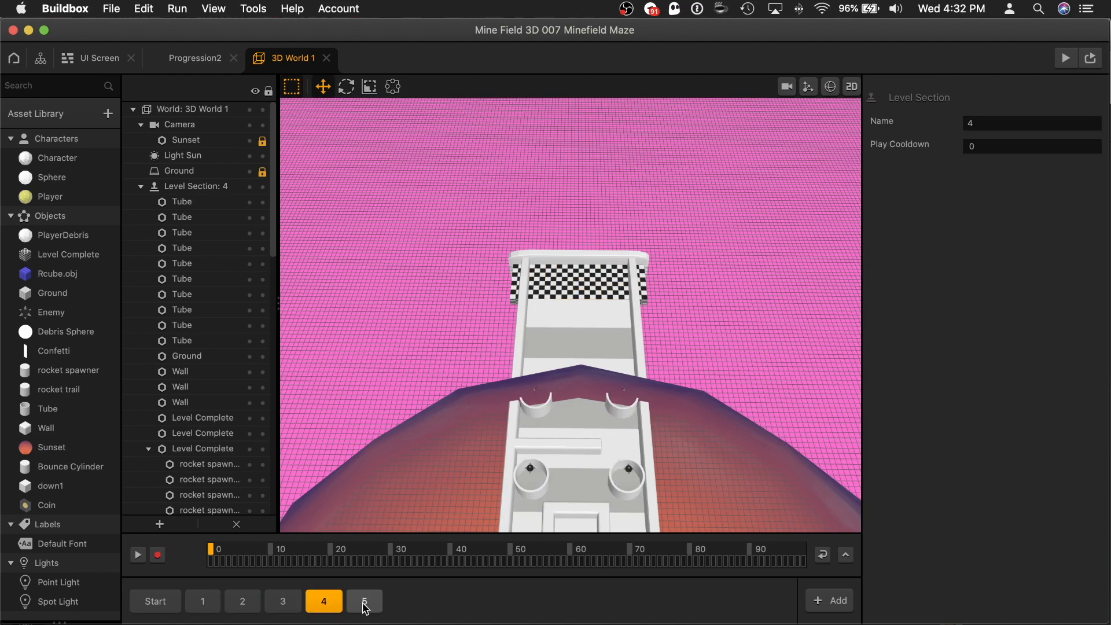
{"action": "left_click", "coordinate": [364, 603]}
{"action": "left_click", "coordinate": [579, 298]}
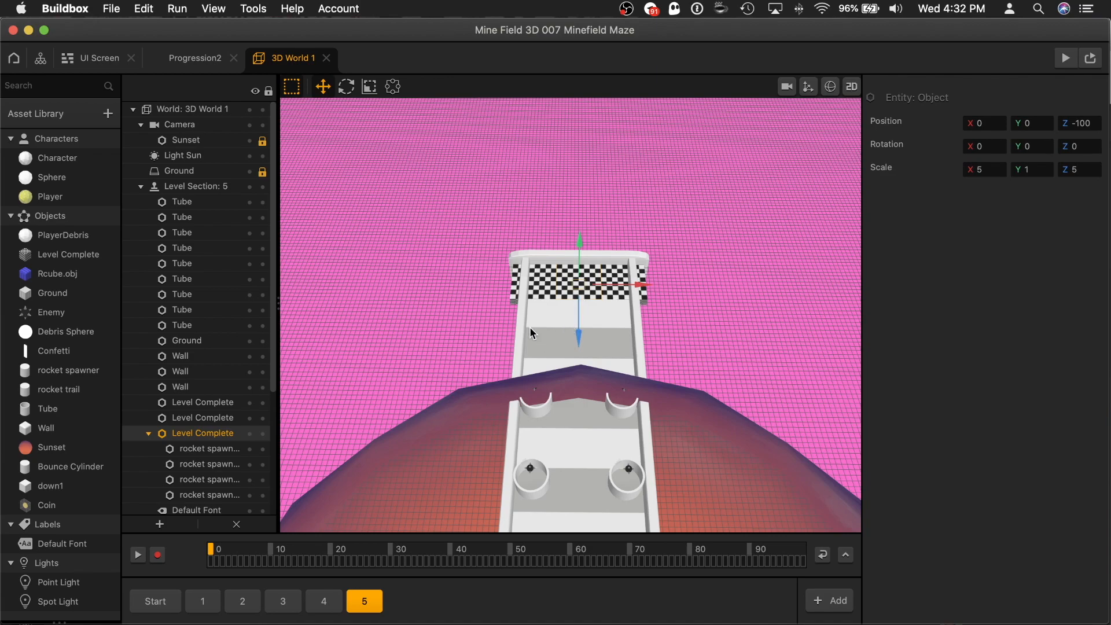
Revisit the Progression2 bar on the UI Screen, reopen 3D World 1 and compare level sections 1 and 2
{"action": "left_click", "coordinate": [214, 60]}
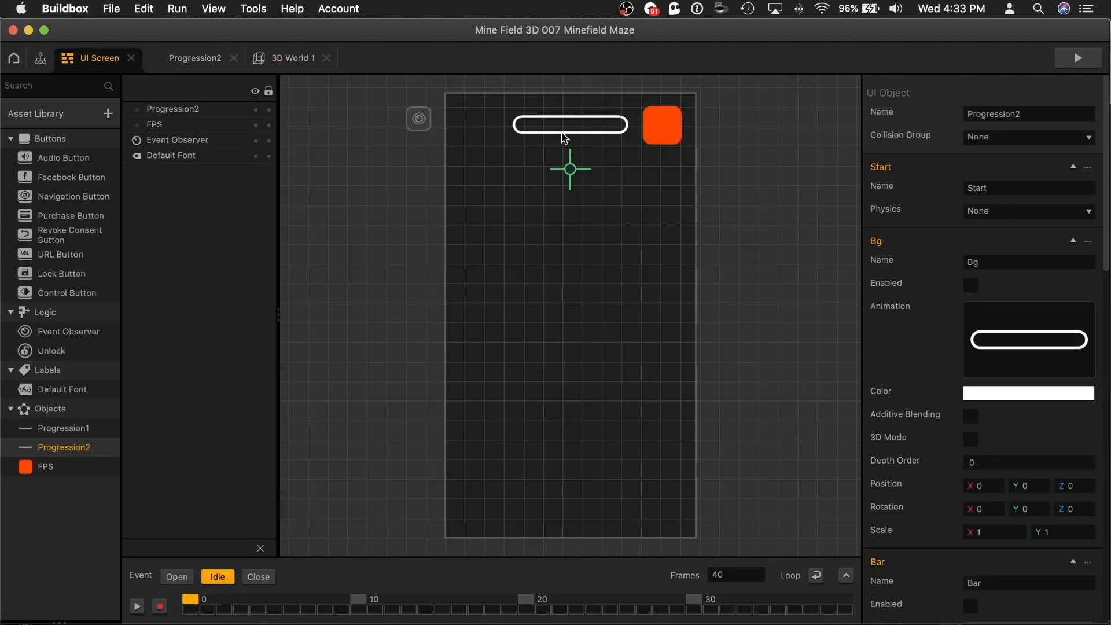
{"action": "left_click", "coordinate": [40, 58]}
{"action": "double_click", "coordinate": [508, 389]}
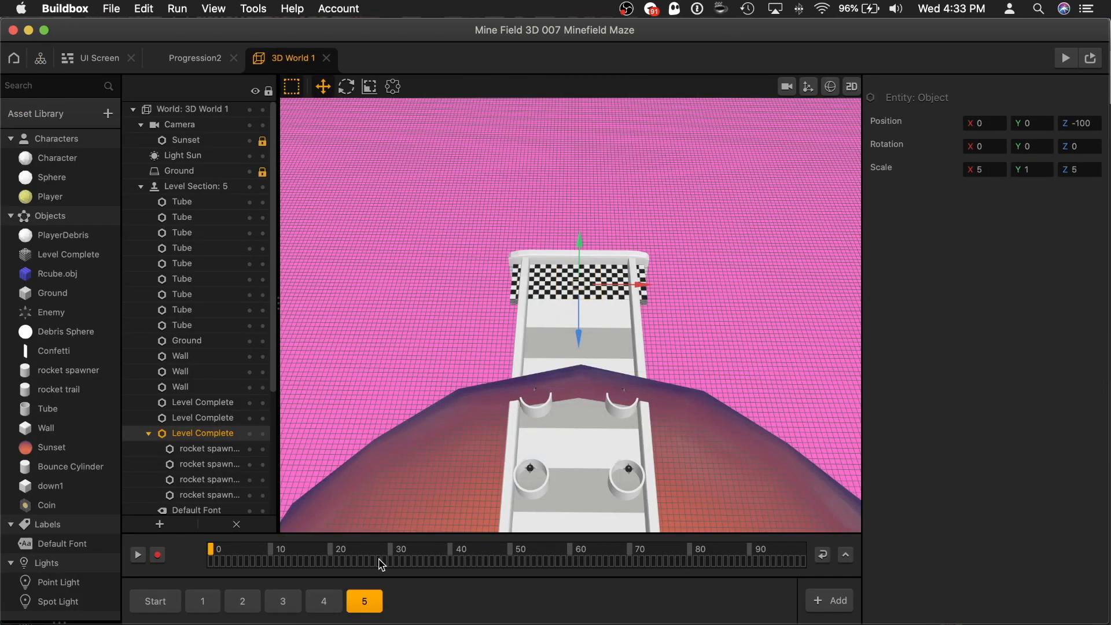
{"action": "left_click", "coordinate": [204, 604]}
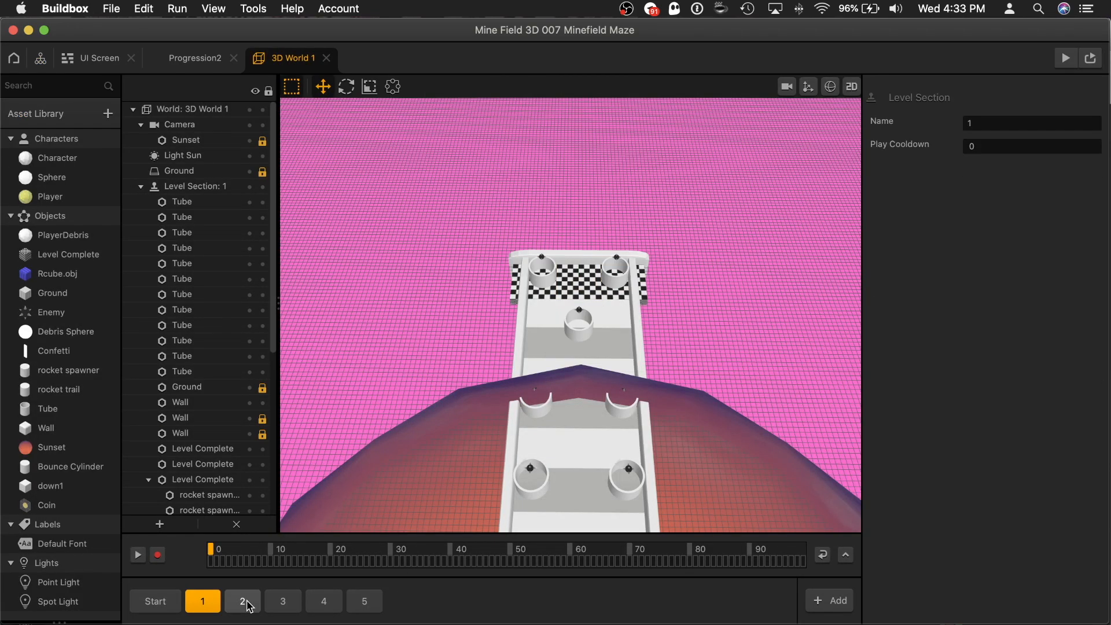
{"action": "left_click", "coordinate": [246, 604]}
{"action": "left_click", "coordinate": [203, 604]}
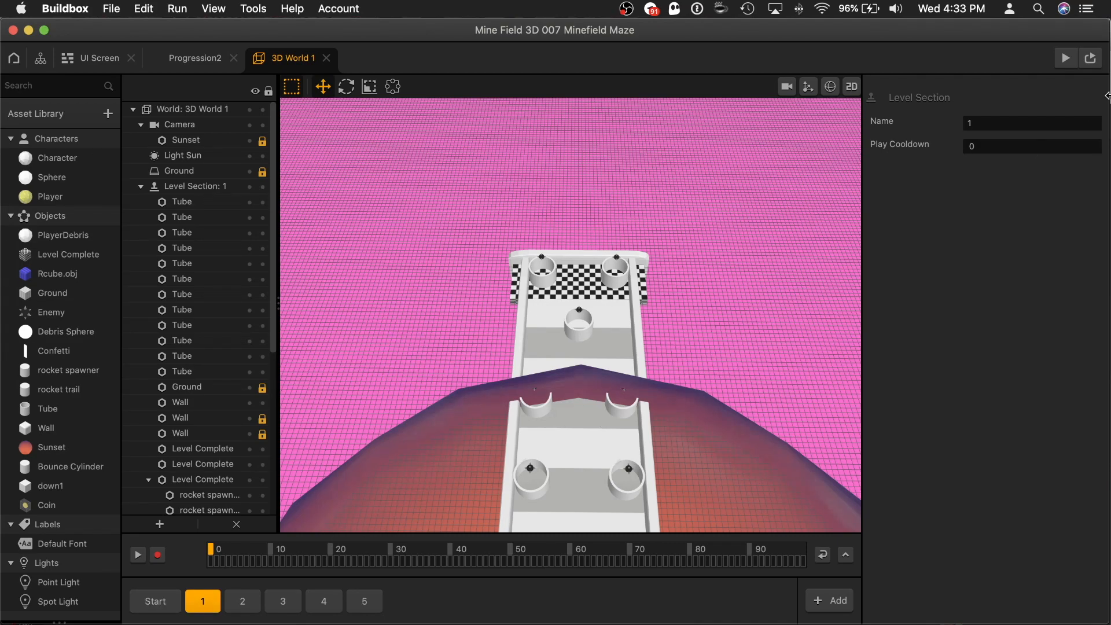
Preview the game from level section 1, replay Level 1 after the game over and close the preview
{"action": "left_click", "coordinate": [1063, 60]}
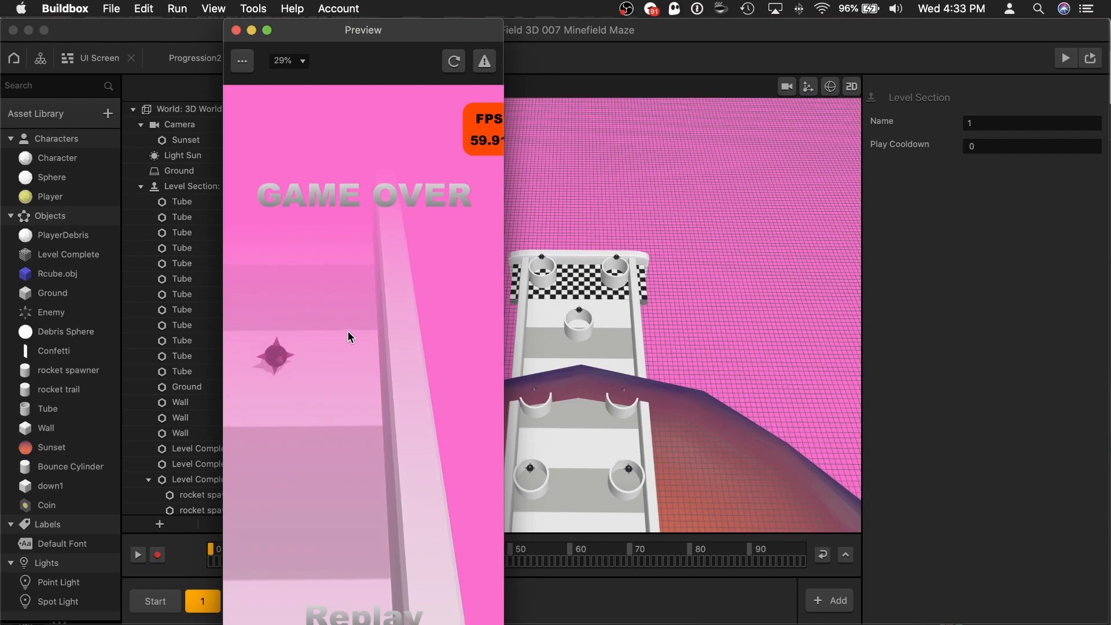
{"action": "left_click", "coordinate": [399, 578]}
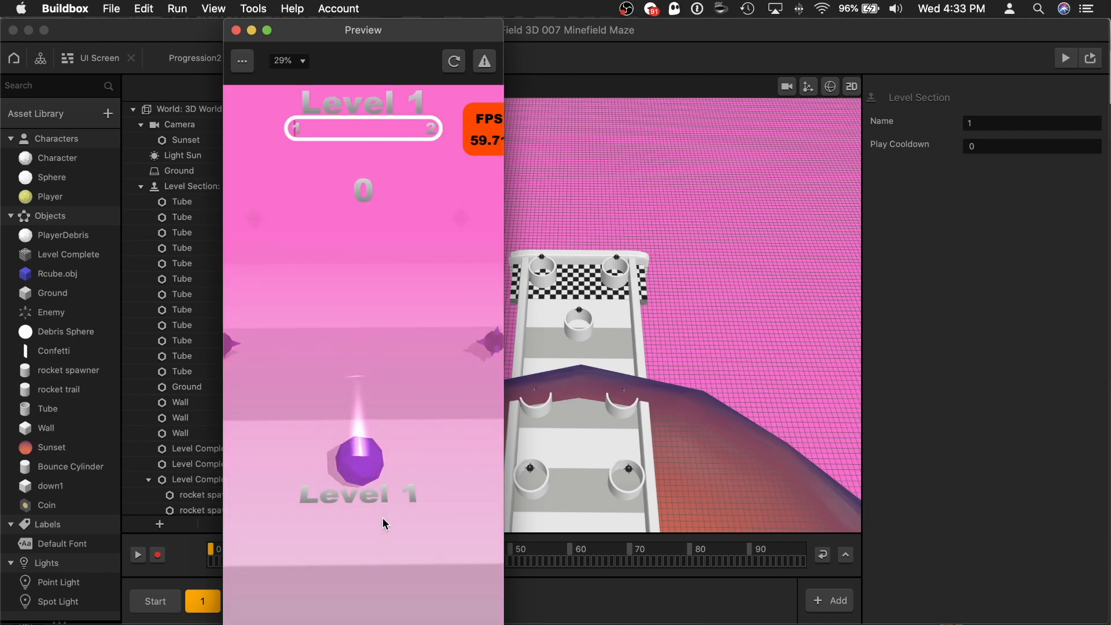
{"action": "mouse_move", "coordinate": [378, 543]}
{"action": "left_mouse_down"}
{"action": "mouse_move", "coordinate": [339, 568]}
{"action": "mouse_move", "coordinate": [383, 537]}
{"action": "mouse_move", "coordinate": [402, 555]}
{"action": "left_mouse_up"}
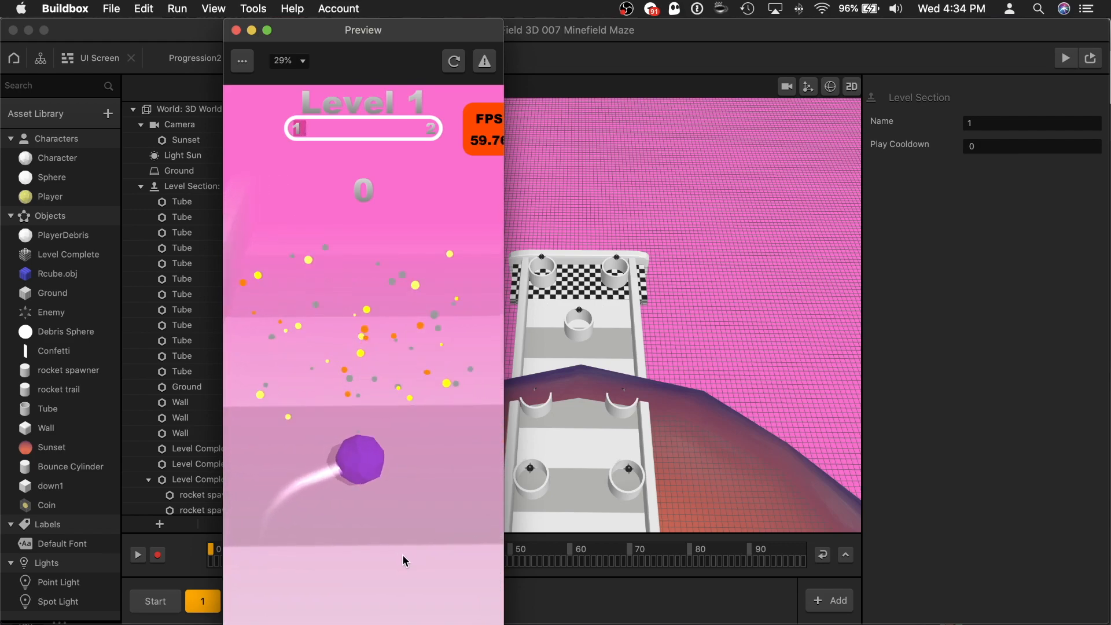
{"action": "left_click", "coordinate": [384, 519]}
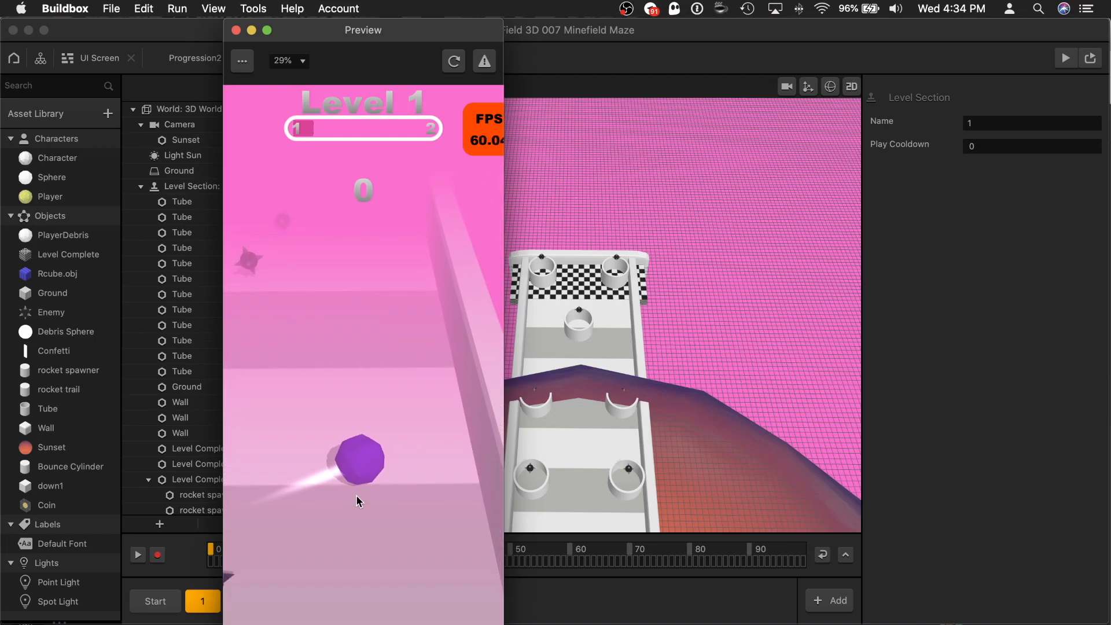
{"action": "left_click", "coordinate": [236, 31]}
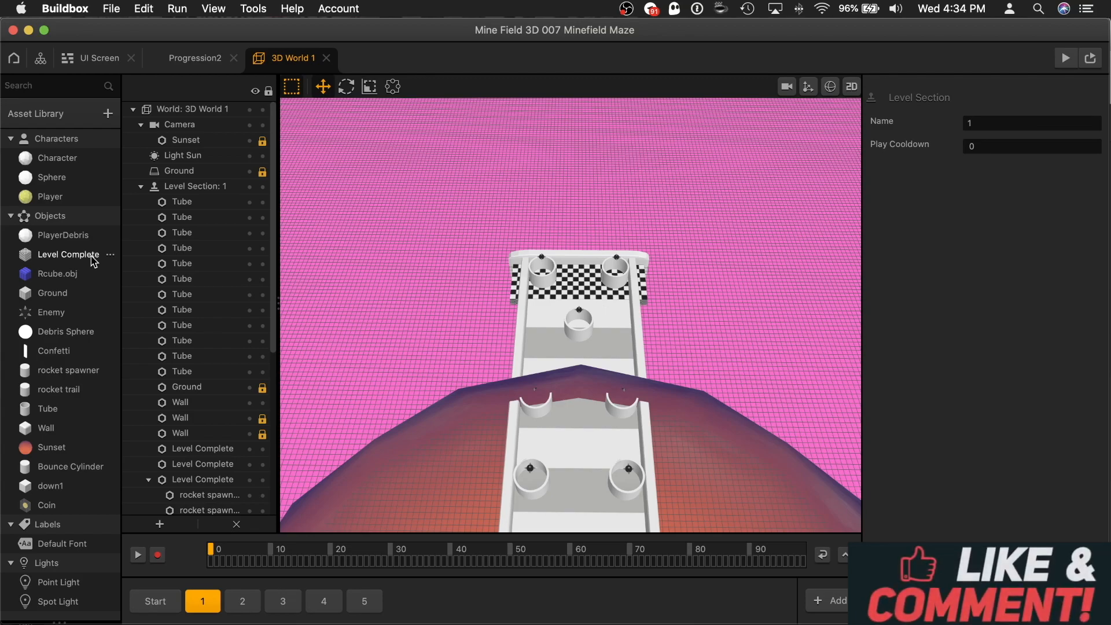
Switch to Finder and compare the modification dates of the Mine Field 3D project files 004 to 007
{"action": "key", "text": "ctrl+Up"}
{"action": "left_click", "coordinate": [834, 102]}
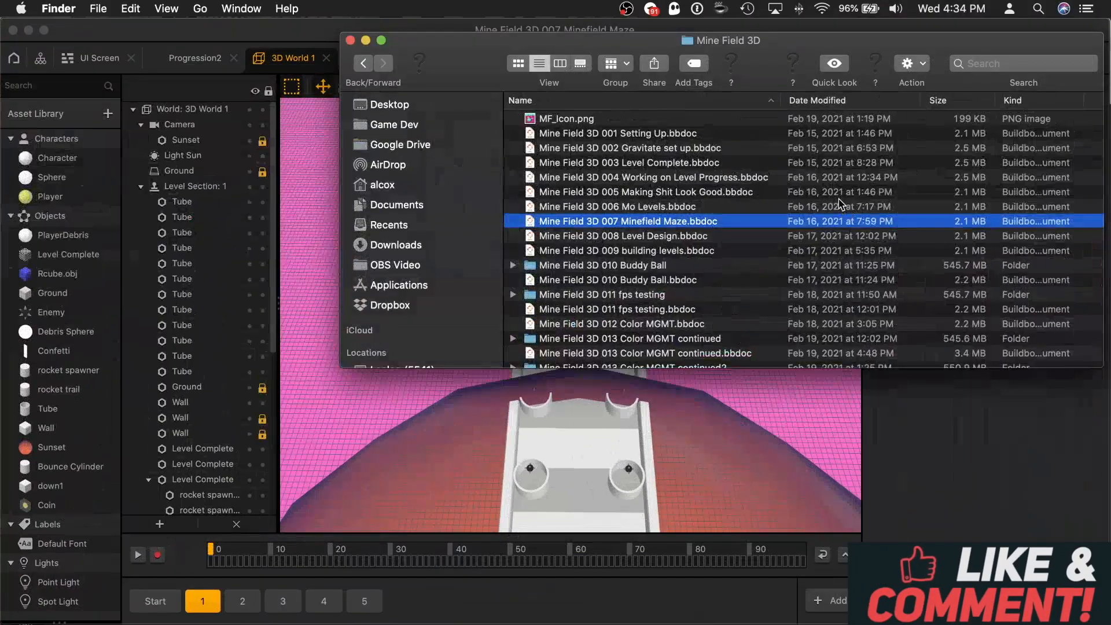
{"action": "left_click", "coordinate": [842, 180]}
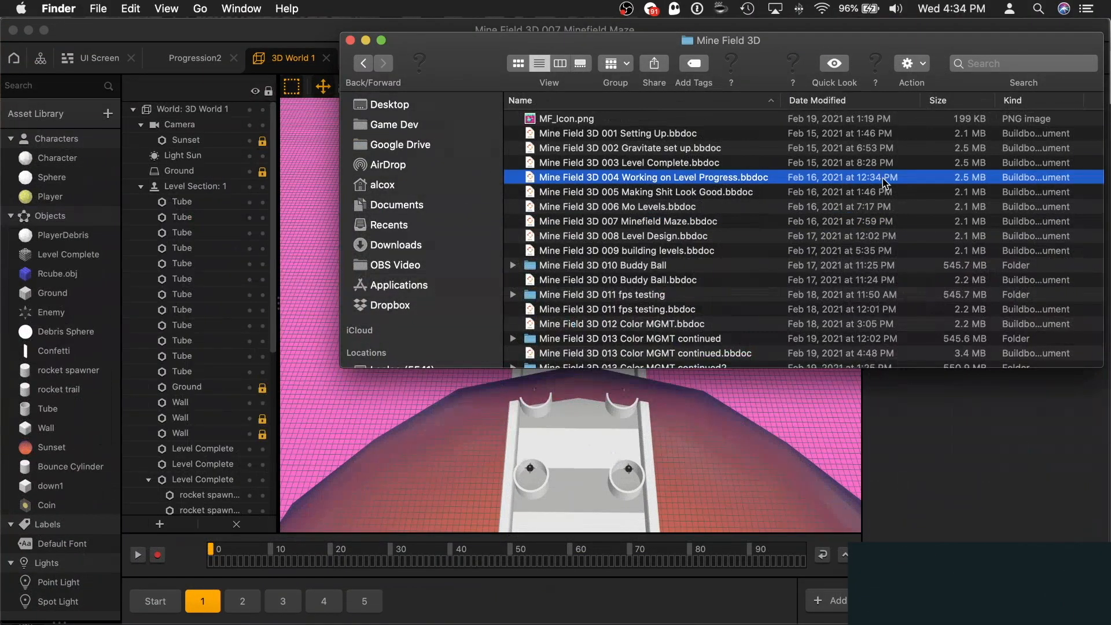
{"action": "left_click", "coordinate": [871, 190]}
{"action": "left_click", "coordinate": [873, 179]}
{"action": "left_click", "coordinate": [870, 191]}
{"action": "left_click", "coordinate": [879, 179]}
{"action": "left_click", "coordinate": [875, 192]}
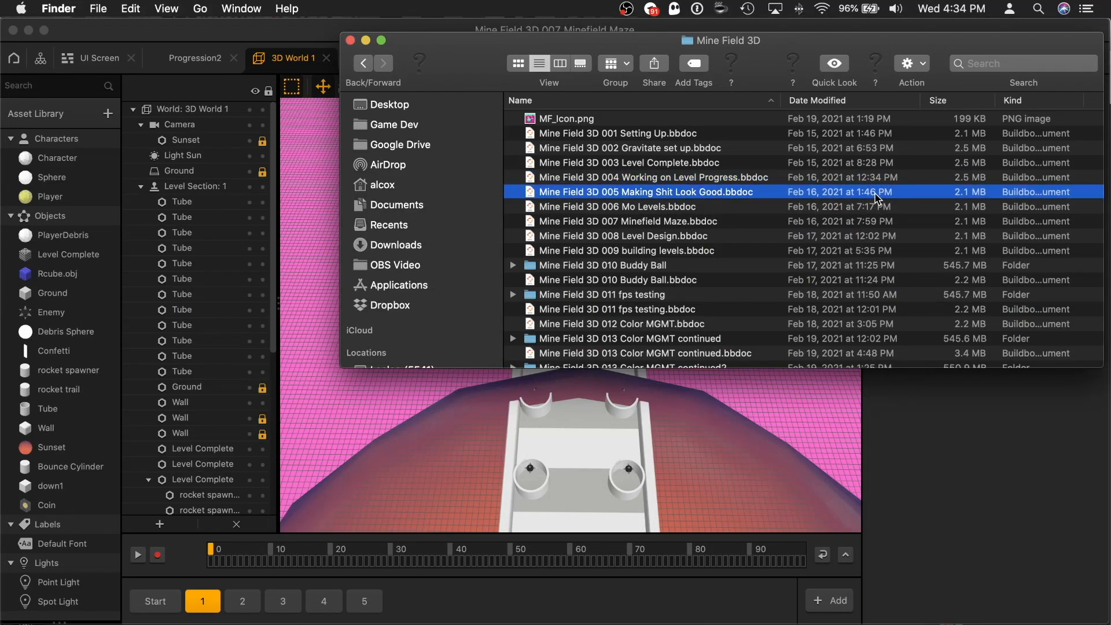
{"action": "left_click", "coordinate": [873, 209]}
{"action": "left_click", "coordinate": [869, 222]}
Return to Buildbox, select the centre tube before the finish line, and preview the game with collision shapes shown in a wider preview window
{"action": "left_click", "coordinate": [739, 458]}
{"action": "left_click", "coordinate": [598, 329]}
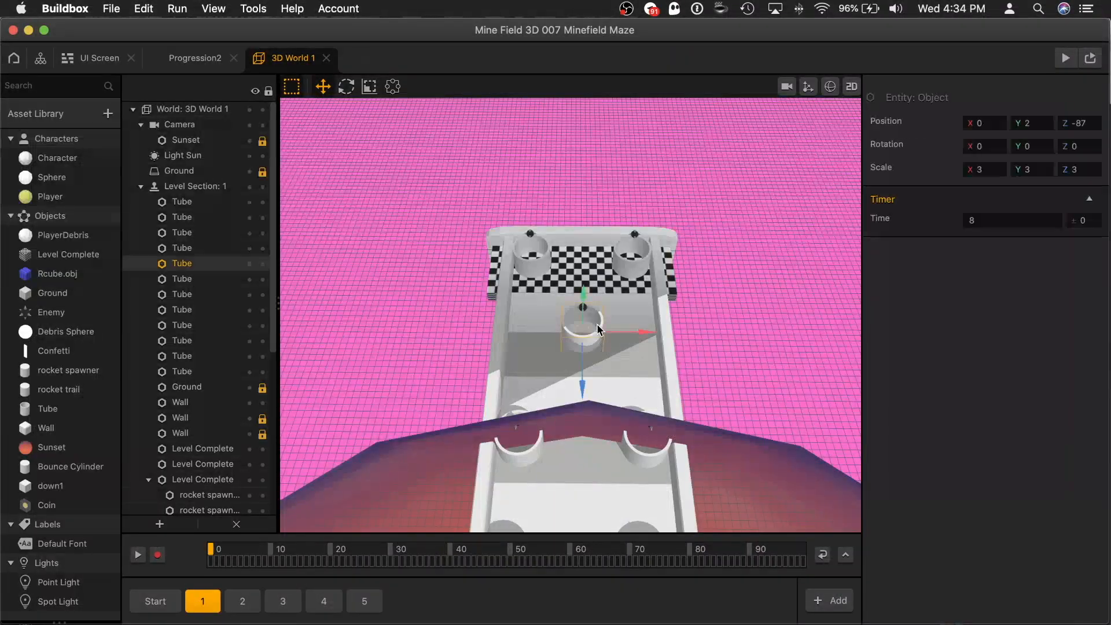
{"action": "scroll", "coordinate": [604, 378], "scroll_direction": "up", "scroll_amount": 3}
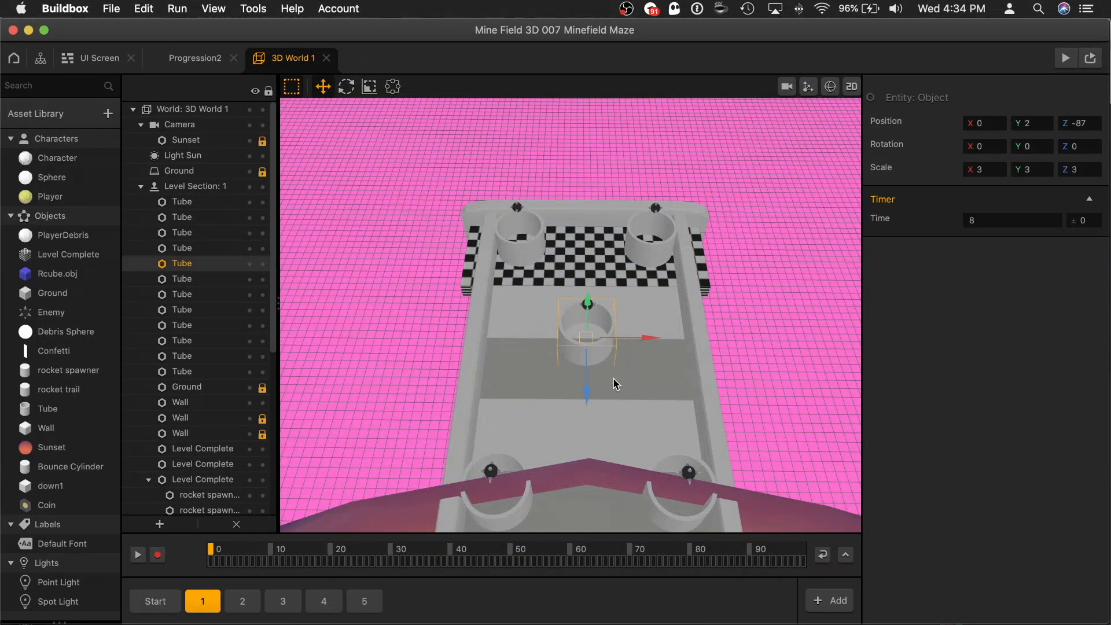
{"action": "left_click", "coordinate": [1070, 62]}
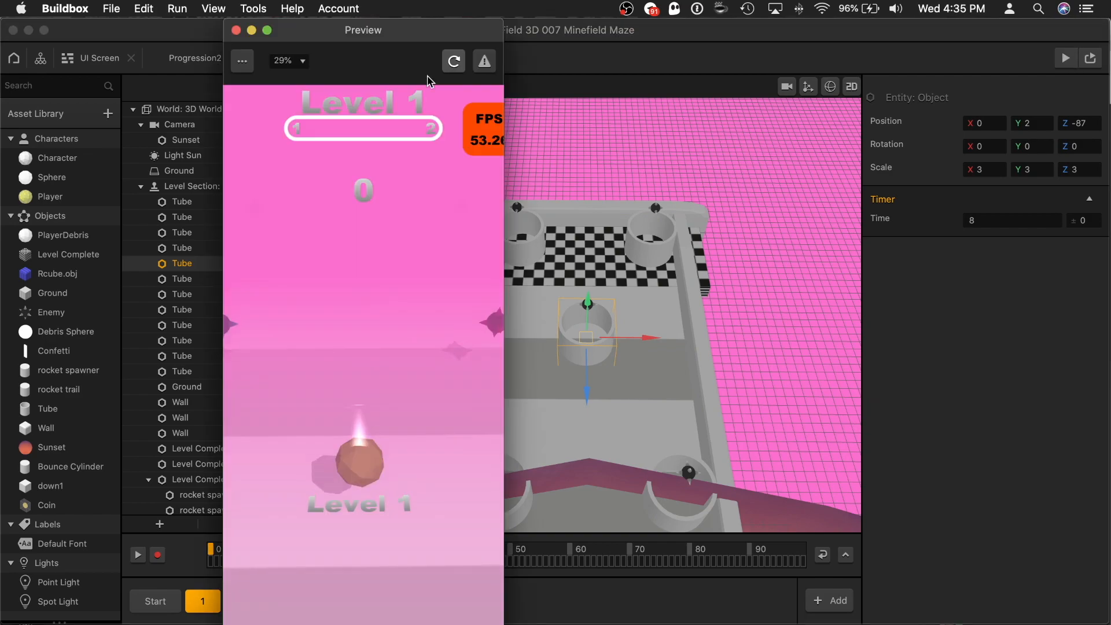
{"action": "left_click", "coordinate": [242, 60]}
{"action": "left_click", "coordinate": [286, 90]}
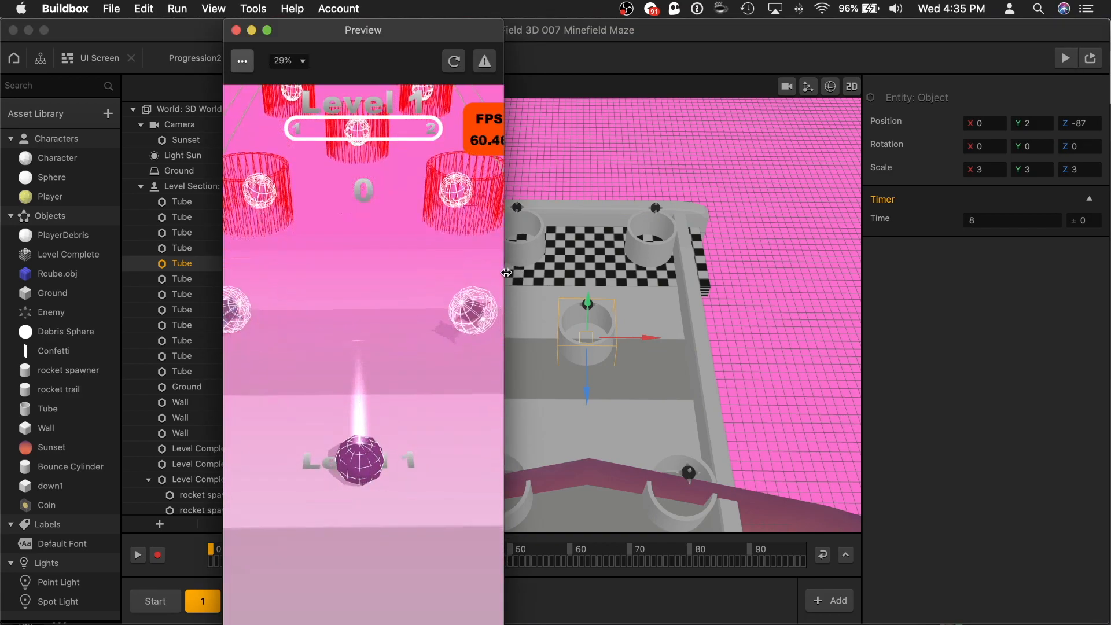
{"action": "left_click_drag", "start_coordinate": [504, 271], "coordinate": [579, 267]}
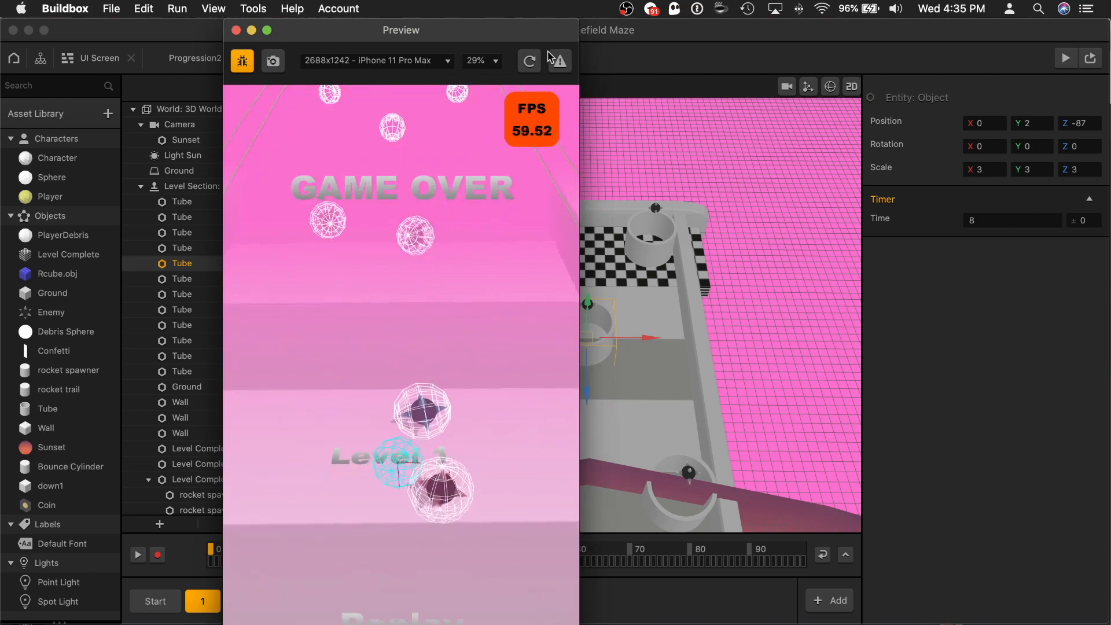
Restart the preview and play from Level 1 through Level 4, continuing after completed levels and replaying after game overs
{"action": "left_click", "coordinate": [530, 60]}
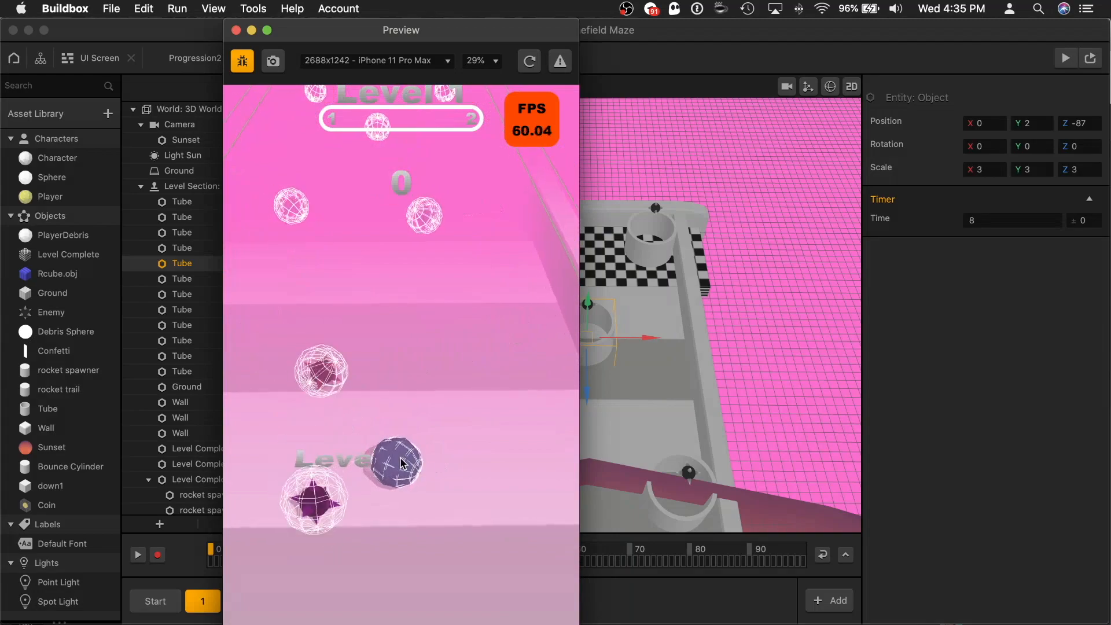
{"action": "mouse_move", "coordinate": [408, 379]}
{"action": "left_mouse_down"}
{"action": "mouse_move", "coordinate": [444, 437]}
{"action": "mouse_move", "coordinate": [439, 412]}
{"action": "mouse_move", "coordinate": [338, 466]}
{"action": "mouse_move", "coordinate": [404, 415]}
{"action": "mouse_move", "coordinate": [461, 421]}
{"action": "mouse_move", "coordinate": [428, 443]}
{"action": "mouse_move", "coordinate": [484, 453]}
{"action": "mouse_move", "coordinate": [401, 419]}
{"action": "mouse_move", "coordinate": [413, 343]}
{"action": "mouse_move", "coordinate": [453, 363]}
{"action": "left_mouse_up"}
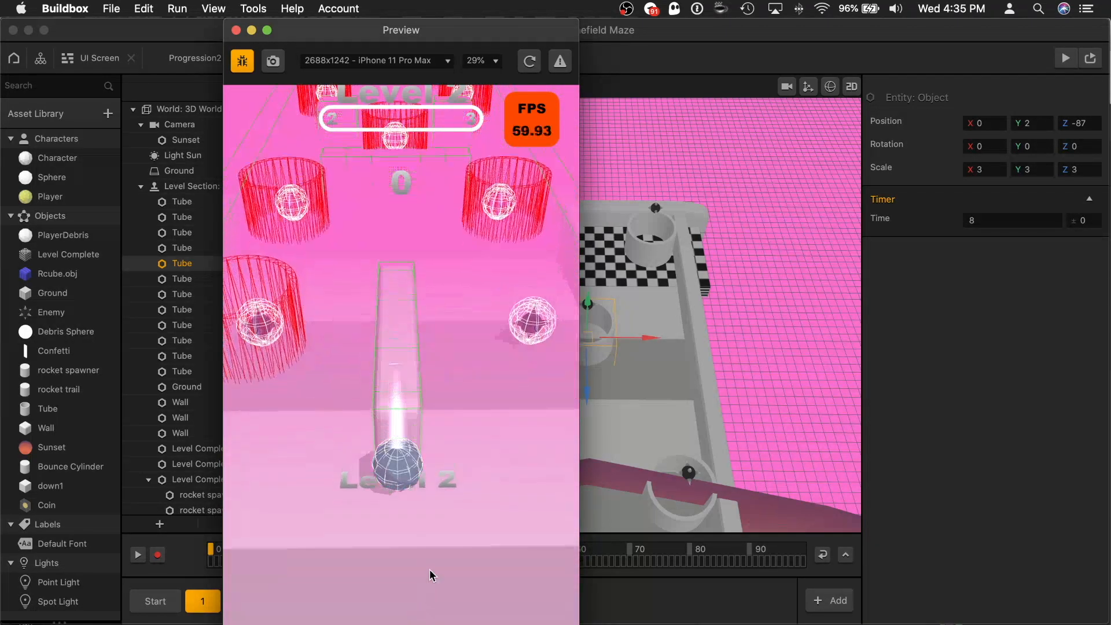
{"action": "mouse_move", "coordinate": [456, 546]}
{"action": "left_mouse_down"}
{"action": "mouse_move", "coordinate": [369, 543]}
{"action": "mouse_move", "coordinate": [380, 520]}
{"action": "mouse_move", "coordinate": [452, 501]}
{"action": "mouse_move", "coordinate": [445, 482]}
{"action": "mouse_move", "coordinate": [480, 540]}
{"action": "mouse_move", "coordinate": [487, 499]}
{"action": "mouse_move", "coordinate": [439, 506]}
{"action": "mouse_move", "coordinate": [449, 505]}
{"action": "mouse_move", "coordinate": [441, 488]}
{"action": "mouse_move", "coordinate": [392, 487]}
{"action": "mouse_move", "coordinate": [387, 562]}
{"action": "mouse_move", "coordinate": [477, 574]}
{"action": "mouse_move", "coordinate": [498, 551]}
{"action": "mouse_move", "coordinate": [392, 530]}
{"action": "mouse_move", "coordinate": [424, 525]}
{"action": "mouse_move", "coordinate": [439, 492]}
{"action": "left_mouse_up"}
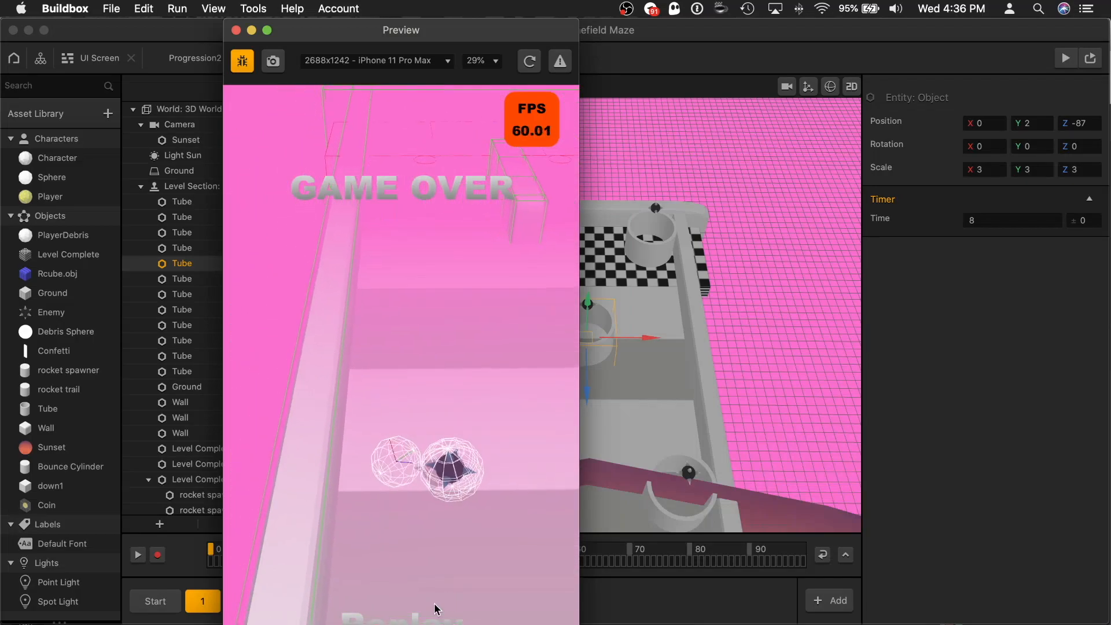
{"action": "left_click", "coordinate": [447, 599]}
{"action": "mouse_move", "coordinate": [404, 452]}
{"action": "left_mouse_down"}
{"action": "mouse_move", "coordinate": [496, 471]}
{"action": "mouse_move", "coordinate": [453, 429]}
{"action": "mouse_move", "coordinate": [399, 427]}
{"action": "mouse_move", "coordinate": [443, 424]}
{"action": "mouse_move", "coordinate": [465, 452]}
{"action": "left_mouse_up"}
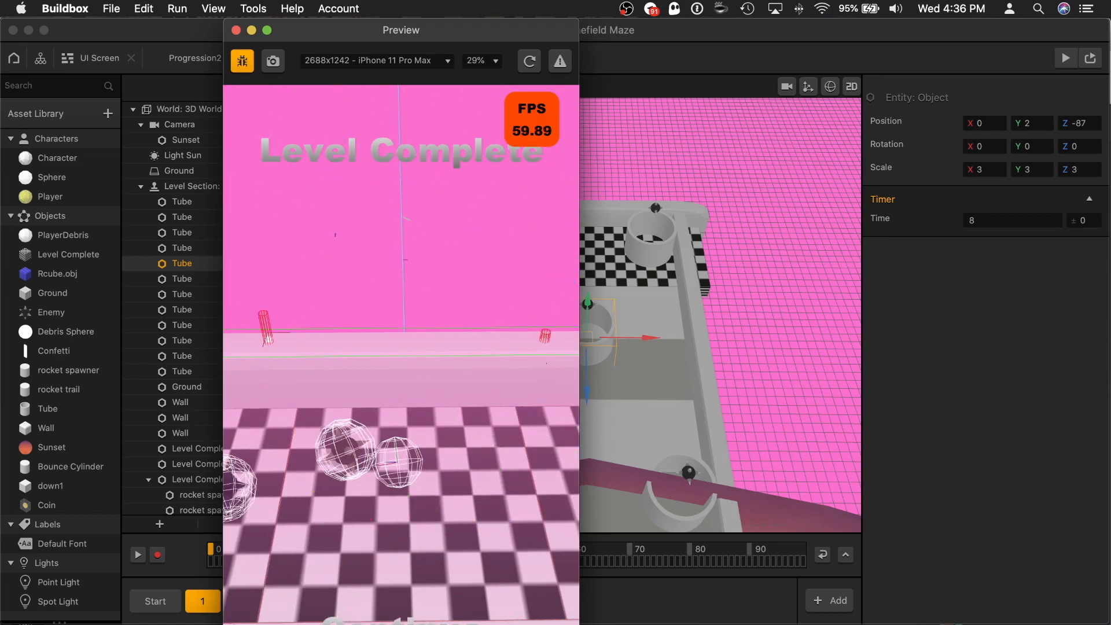
{"action": "left_click", "coordinate": [404, 620]}
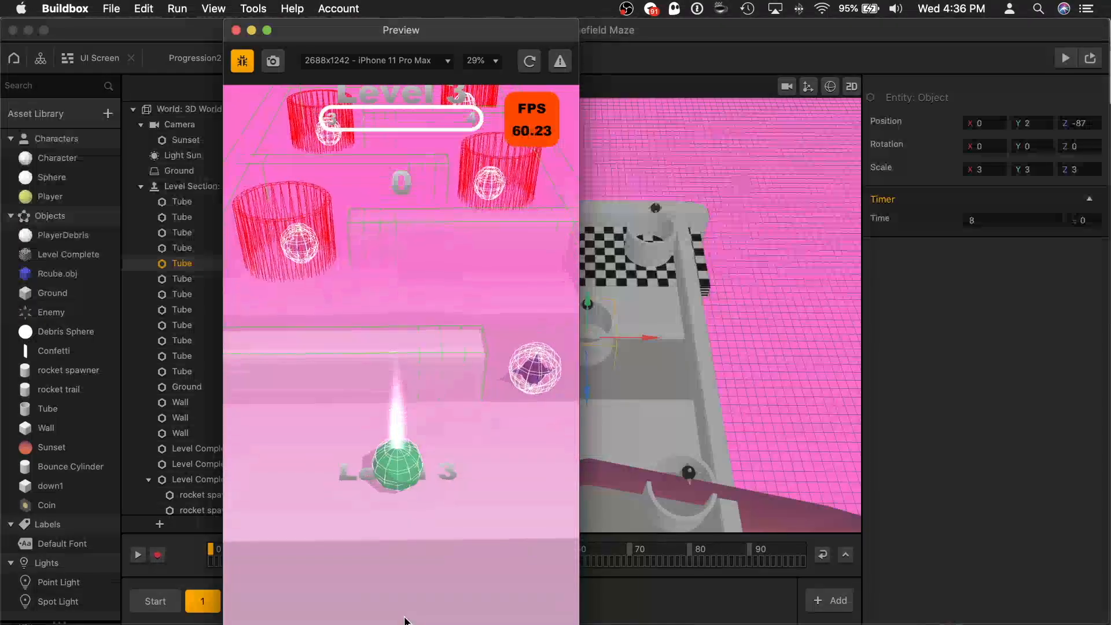
{"action": "mouse_move", "coordinate": [459, 598]}
{"action": "left_mouse_down"}
{"action": "mouse_move", "coordinate": [410, 539]}
{"action": "mouse_move", "coordinate": [337, 572]}
{"action": "mouse_move", "coordinate": [315, 605]}
{"action": "mouse_move", "coordinate": [324, 620]}
{"action": "mouse_move", "coordinate": [436, 550]}
{"action": "mouse_move", "coordinate": [446, 573]}
{"action": "mouse_move", "coordinate": [338, 584]}
{"action": "mouse_move", "coordinate": [294, 619]}
{"action": "mouse_move", "coordinate": [361, 544]}
{"action": "mouse_move", "coordinate": [458, 549]}
{"action": "mouse_move", "coordinate": [490, 607]}
{"action": "mouse_move", "coordinate": [508, 557]}
{"action": "mouse_move", "coordinate": [424, 524]}
{"action": "mouse_move", "coordinate": [297, 607]}
{"action": "mouse_move", "coordinate": [339, 572]}
{"action": "mouse_move", "coordinate": [411, 560]}
{"action": "mouse_move", "coordinate": [475, 562]}
{"action": "mouse_move", "coordinate": [461, 571]}
{"action": "mouse_move", "coordinate": [503, 595]}
{"action": "mouse_move", "coordinate": [488, 552]}
{"action": "mouse_move", "coordinate": [398, 549]}
{"action": "mouse_move", "coordinate": [313, 596]}
{"action": "mouse_move", "coordinate": [304, 588]}
{"action": "mouse_move", "coordinate": [342, 513]}
{"action": "mouse_move", "coordinate": [446, 491]}
{"action": "mouse_move", "coordinate": [486, 499]}
{"action": "left_mouse_up"}
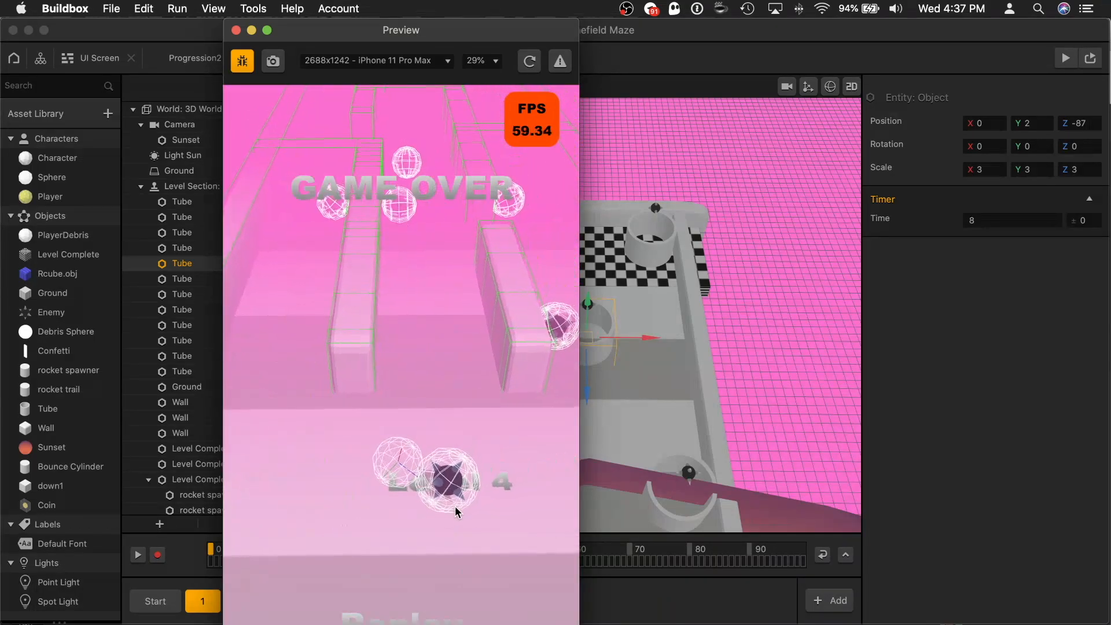
{"action": "left_click", "coordinate": [438, 608]}
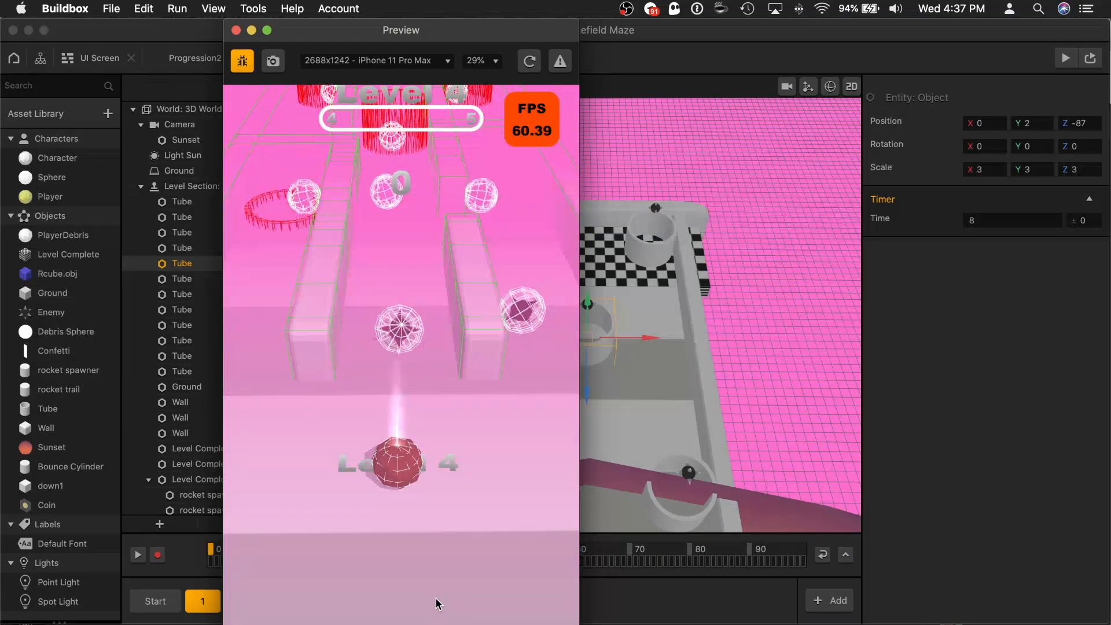
Move the preview window aside, open the Character's node map and shift the SaveLevels node slightly closer to If Collide Level Complete
{"action": "left_click_drag", "start_coordinate": [364, 40], "coordinate": [547, 40]}
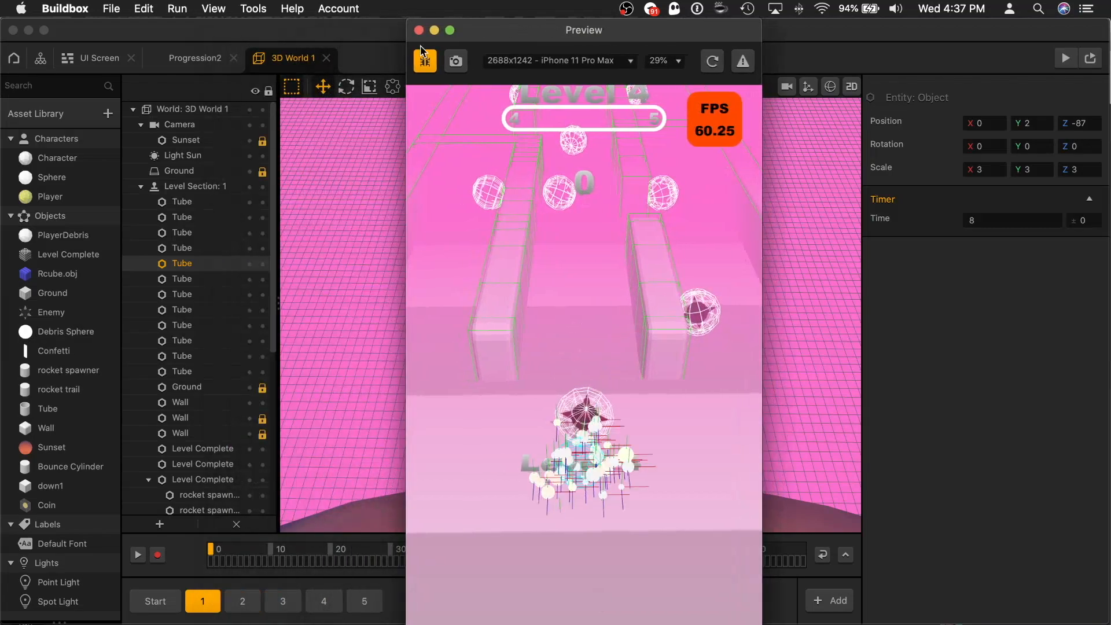
{"action": "double_click", "coordinate": [58, 158]}
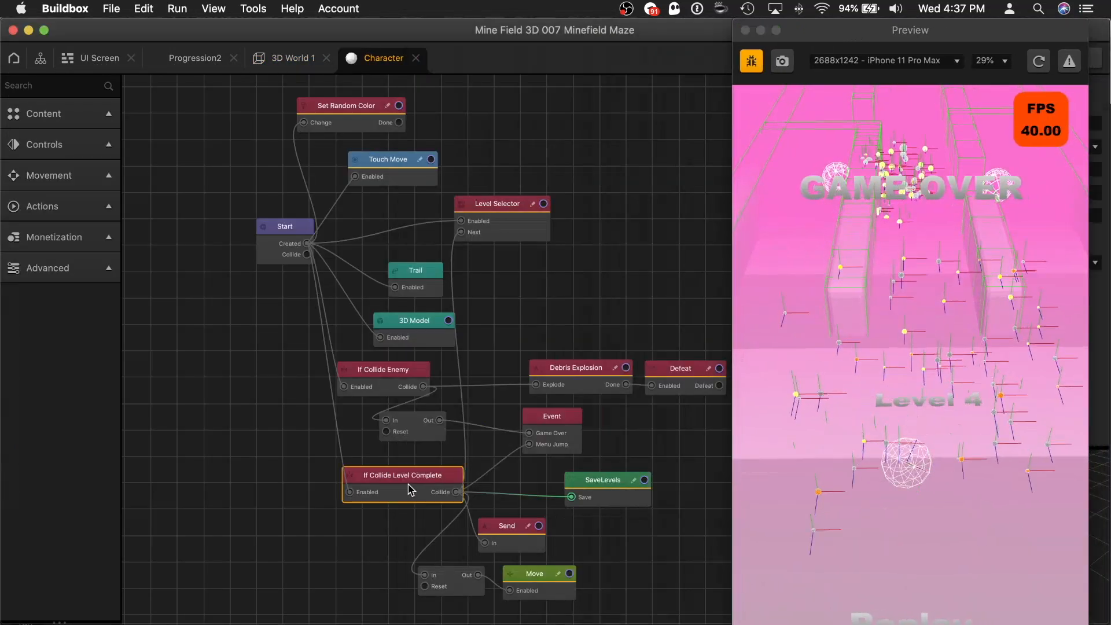
{"action": "left_click_drag", "start_coordinate": [609, 487], "coordinate": [596, 483]}
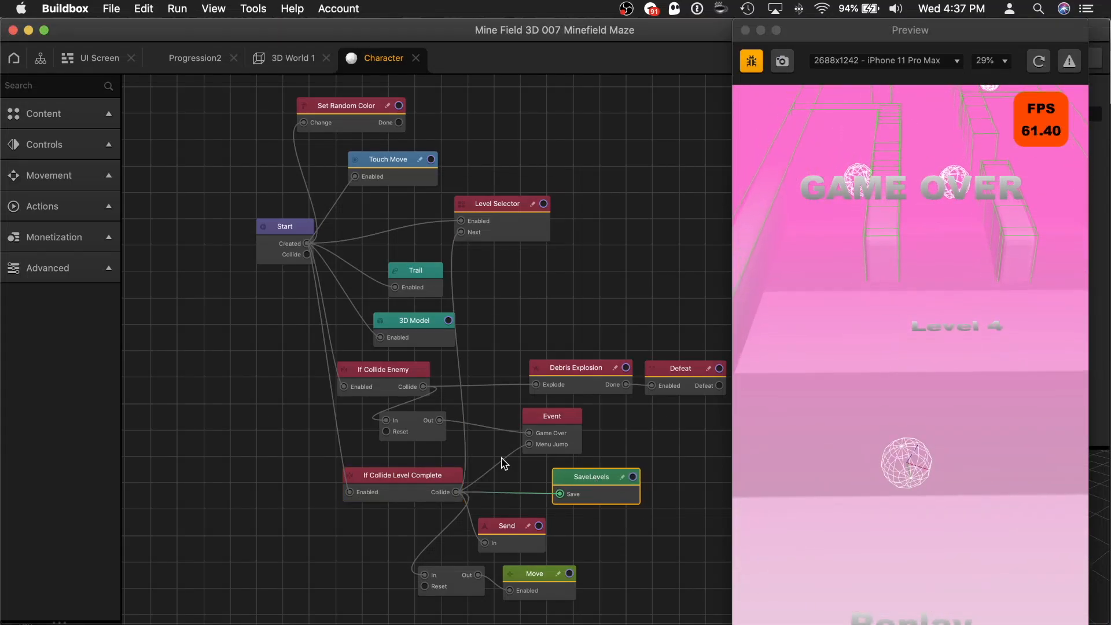
Replay Level 4 in the preview, then play again from Level 1 up to Level 4 beside the Character's node map
{"action": "left_click", "coordinate": [941, 614]}
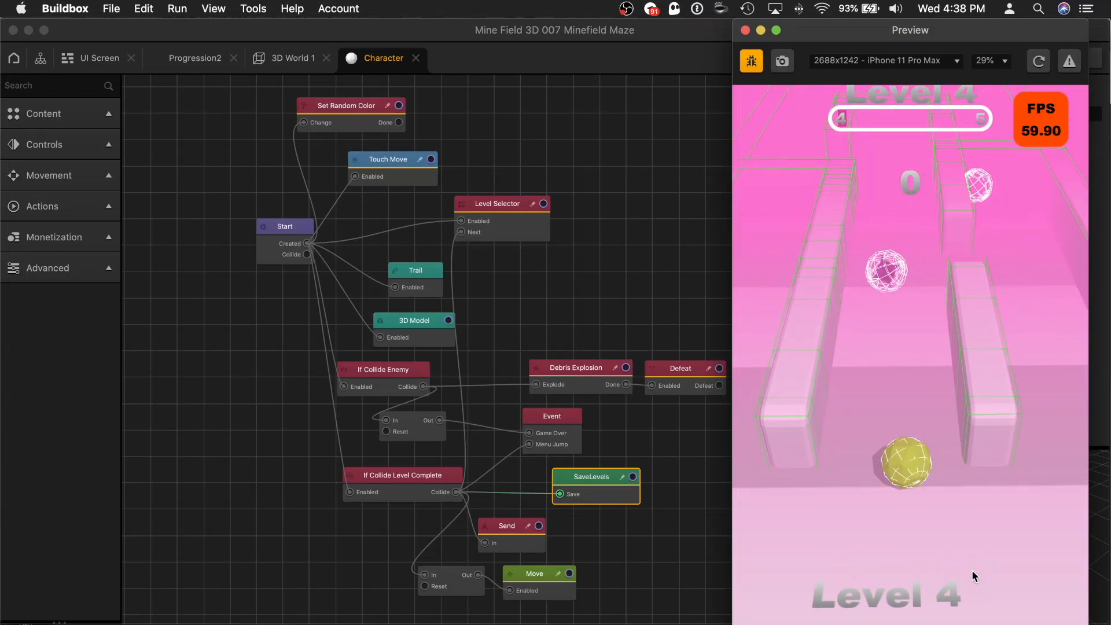
{"action": "mouse_move", "coordinate": [973, 571]}
{"action": "left_mouse_down"}
{"action": "mouse_move", "coordinate": [936, 561]}
{"action": "mouse_move", "coordinate": [969, 546]}
{"action": "mouse_move", "coordinate": [974, 500]}
{"action": "mouse_move", "coordinate": [974, 537]}
{"action": "mouse_move", "coordinate": [980, 445]}
{"action": "mouse_move", "coordinate": [955, 578]}
{"action": "mouse_move", "coordinate": [983, 578]}
{"action": "mouse_move", "coordinate": [1060, 528]}
{"action": "mouse_move", "coordinate": [1047, 451]}
{"action": "mouse_move", "coordinate": [991, 460]}
{"action": "left_mouse_up"}
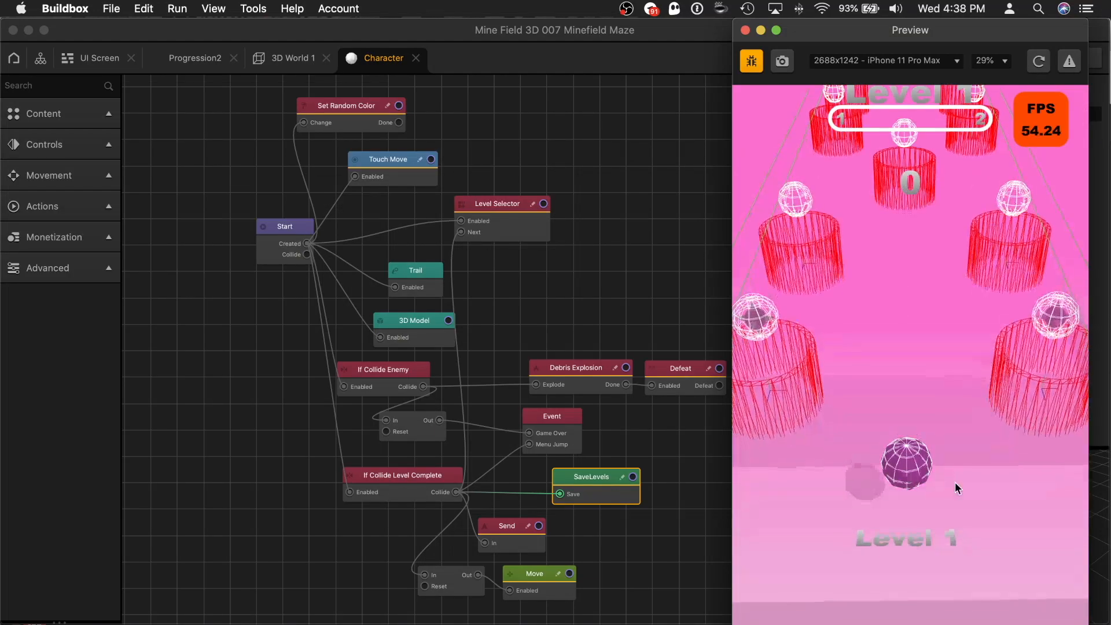
{"action": "mouse_move", "coordinate": [924, 525]}
{"action": "left_mouse_down"}
{"action": "mouse_move", "coordinate": [893, 522]}
{"action": "mouse_move", "coordinate": [992, 520]}
{"action": "mouse_move", "coordinate": [959, 482]}
{"action": "mouse_move", "coordinate": [828, 457]}
{"action": "mouse_move", "coordinate": [863, 425]}
{"action": "mouse_move", "coordinate": [896, 430]}
{"action": "mouse_move", "coordinate": [994, 452]}
{"action": "mouse_move", "coordinate": [957, 490]}
{"action": "mouse_move", "coordinate": [991, 492]}
{"action": "mouse_move", "coordinate": [985, 462]}
{"action": "mouse_move", "coordinate": [896, 457]}
{"action": "mouse_move", "coordinate": [932, 464]}
{"action": "left_mouse_up"}
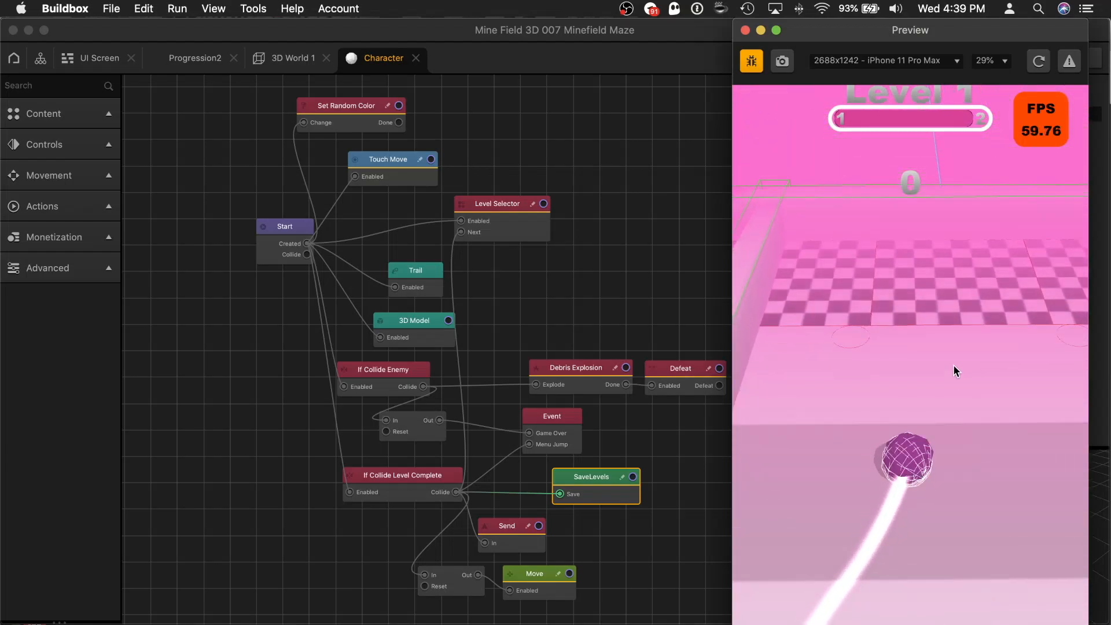
{"action": "left_click", "coordinate": [942, 606]}
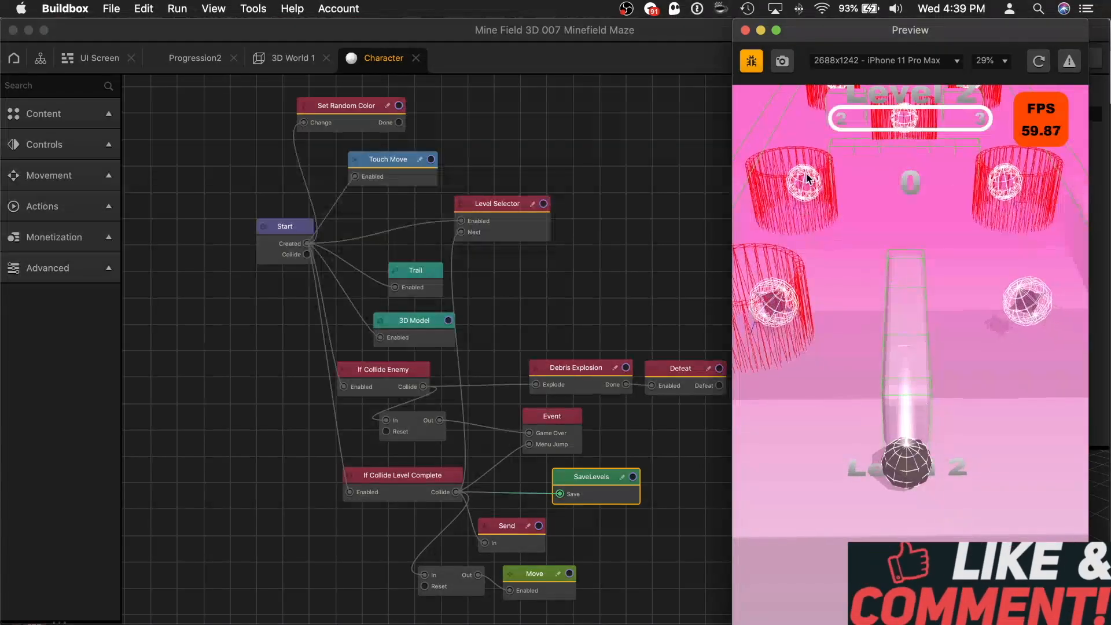
{"action": "mouse_move", "coordinate": [907, 570]}
{"action": "left_mouse_down"}
{"action": "mouse_move", "coordinate": [958, 567]}
{"action": "mouse_move", "coordinate": [962, 530]}
{"action": "left_mouse_up"}
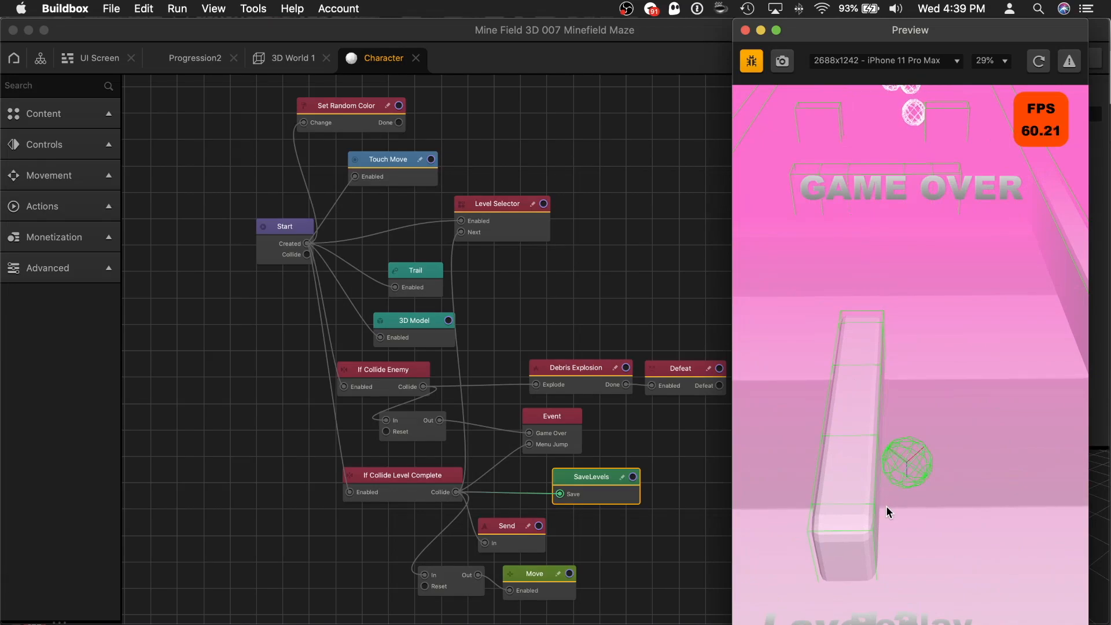
{"action": "left_click", "coordinate": [894, 453]}
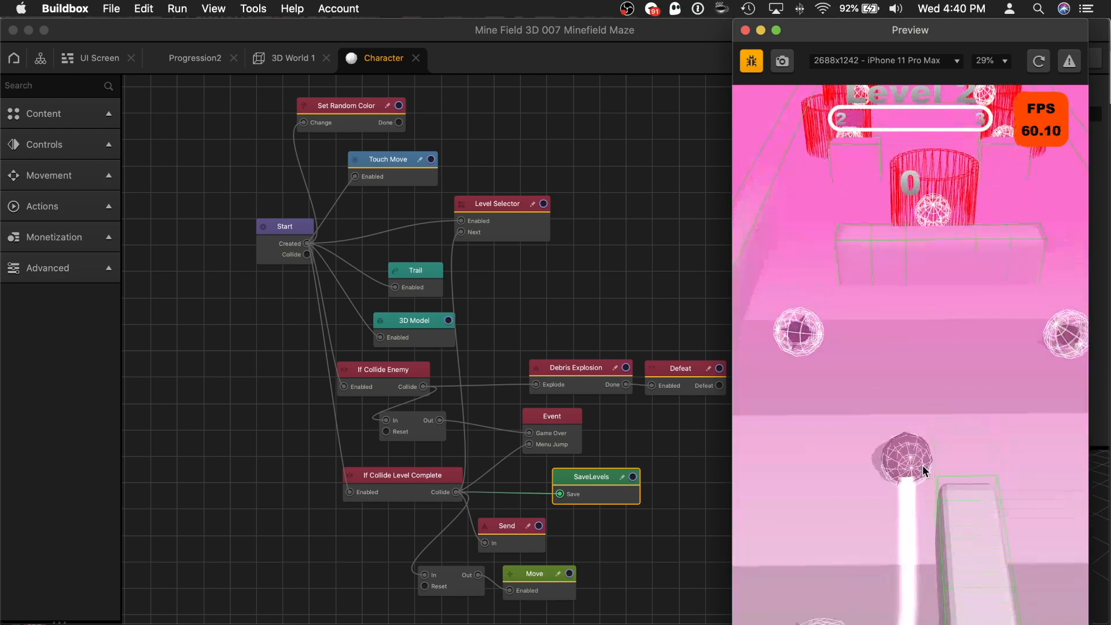
{"action": "mouse_move", "coordinate": [897, 473]}
{"action": "left_mouse_down"}
{"action": "mouse_move", "coordinate": [824, 541]}
{"action": "mouse_move", "coordinate": [938, 489]}
{"action": "mouse_move", "coordinate": [997, 513]}
{"action": "mouse_move", "coordinate": [928, 479]}
{"action": "mouse_move", "coordinate": [956, 426]}
{"action": "mouse_move", "coordinate": [919, 430]}
{"action": "mouse_move", "coordinate": [868, 538]}
{"action": "mouse_move", "coordinate": [954, 578]}
{"action": "mouse_move", "coordinate": [848, 559]}
{"action": "mouse_move", "coordinate": [905, 623]}
{"action": "mouse_move", "coordinate": [970, 557]}
{"action": "mouse_move", "coordinate": [1065, 601]}
{"action": "mouse_move", "coordinate": [1038, 581]}
{"action": "mouse_move", "coordinate": [1019, 537]}
{"action": "mouse_move", "coordinate": [918, 514]}
{"action": "mouse_move", "coordinate": [849, 579]}
{"action": "mouse_move", "coordinate": [988, 558]}
{"action": "mouse_move", "coordinate": [1046, 588]}
{"action": "mouse_move", "coordinate": [914, 525]}
{"action": "mouse_move", "coordinate": [850, 567]}
{"action": "mouse_move", "coordinate": [825, 561]}
{"action": "mouse_move", "coordinate": [946, 489]}
{"action": "mouse_move", "coordinate": [945, 560]}
{"action": "left_mouse_up"}
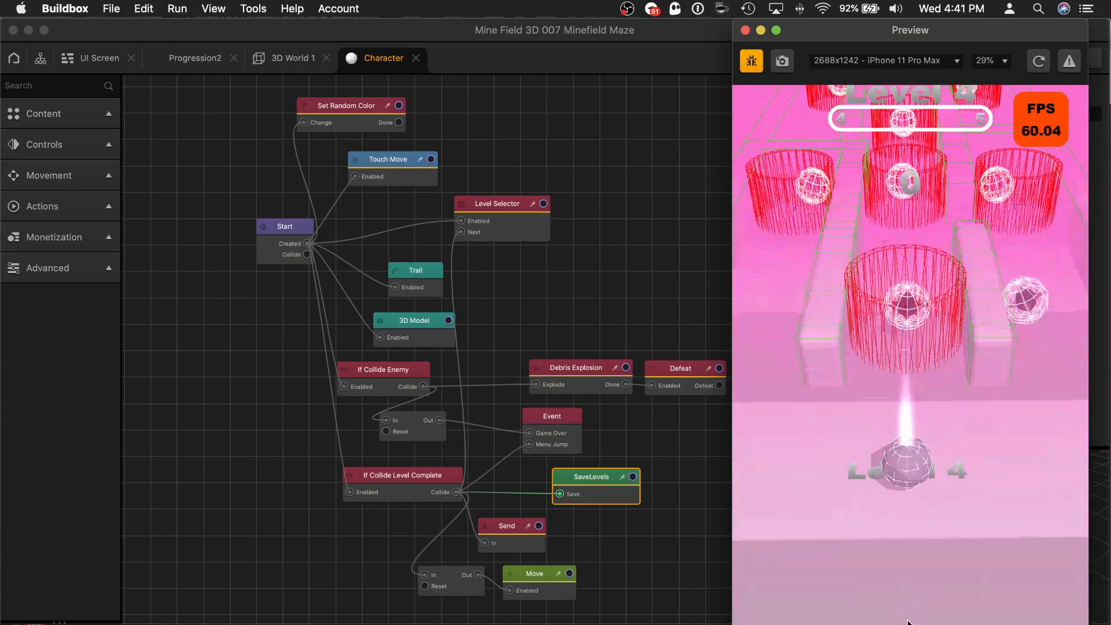
{"action": "mouse_move", "coordinate": [943, 620]}
{"action": "left_mouse_down"}
{"action": "mouse_move", "coordinate": [952, 619]}
{"action": "mouse_move", "coordinate": [922, 602]}
{"action": "mouse_move", "coordinate": [883, 437]}
{"action": "left_mouse_up"}
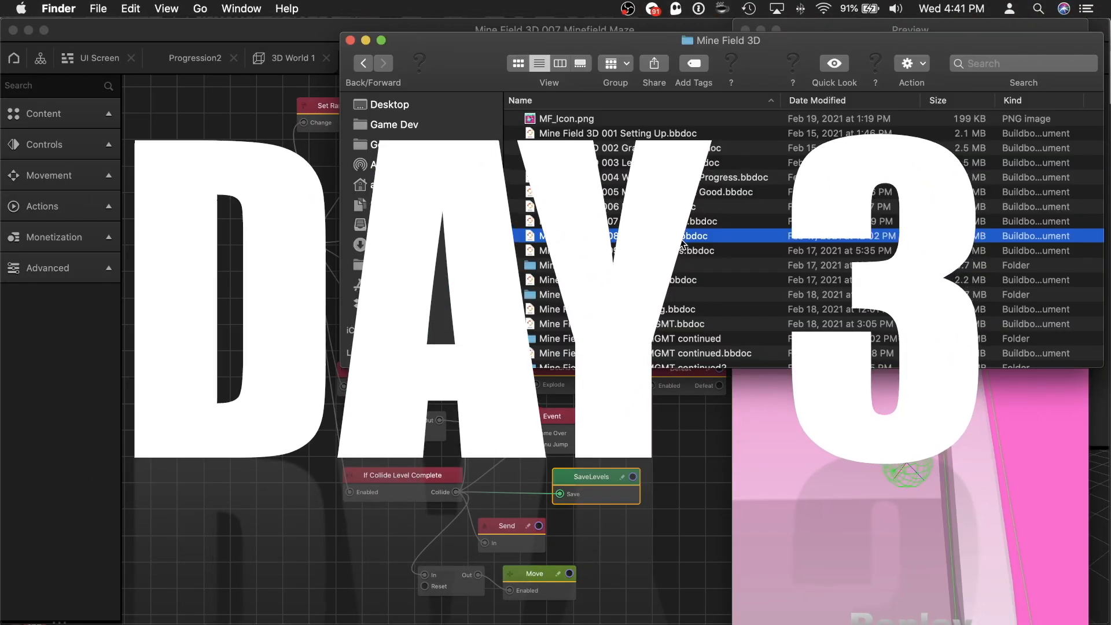
Open the Mine Field 3D 009 building levels project from Finder and inspect level sections 4 and 1 in 3D World 1
{"action": "left_click", "coordinate": [682, 251]}
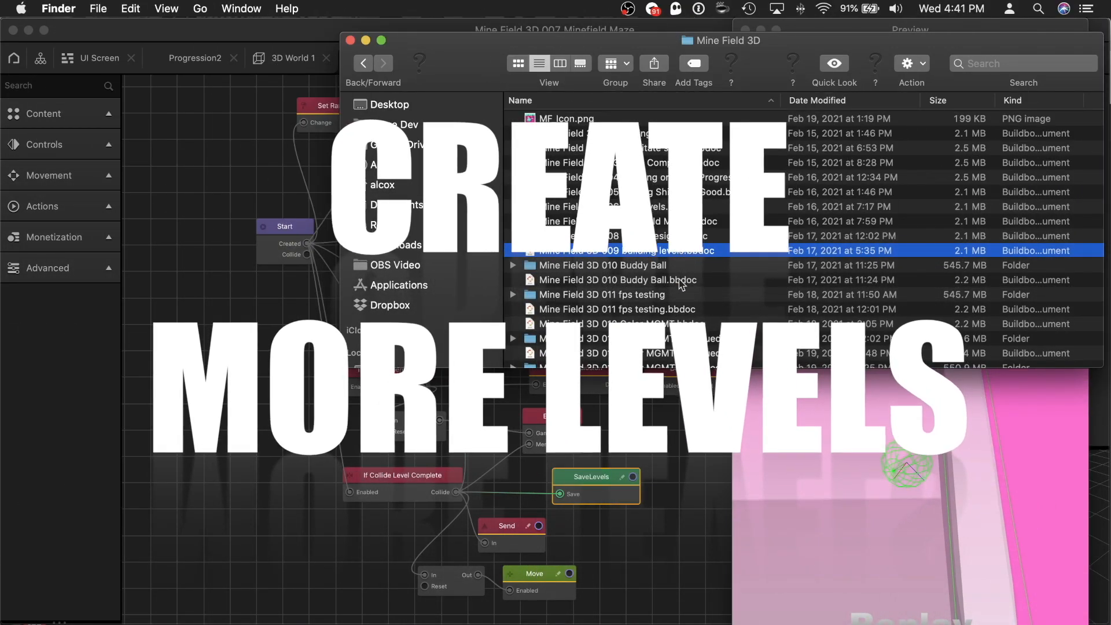
{"action": "left_click", "coordinate": [664, 282]}
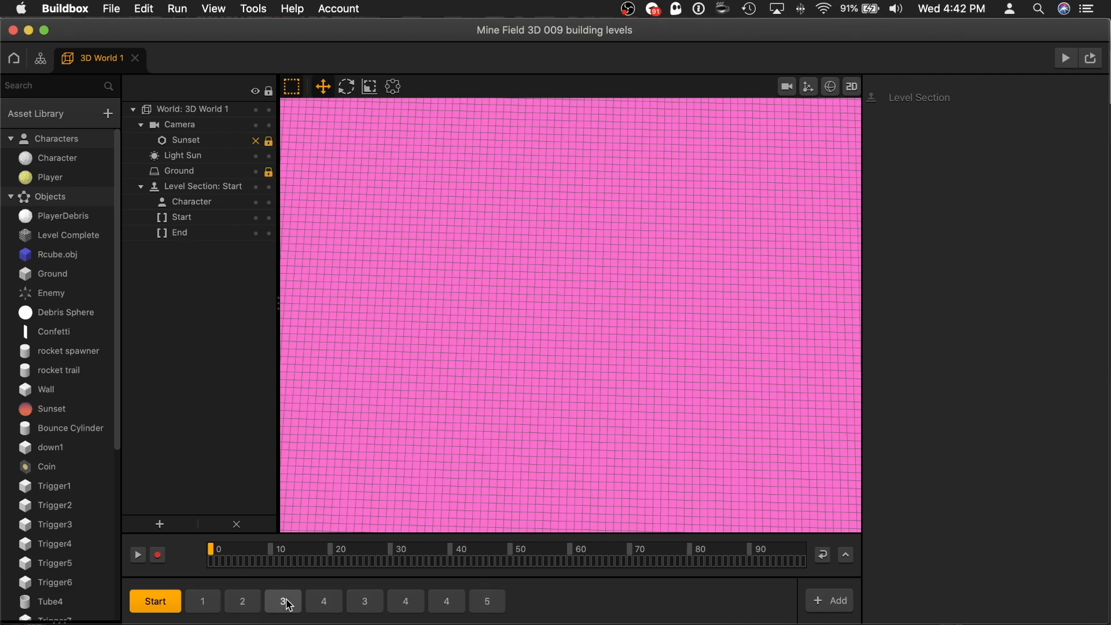
{"action": "left_click", "coordinate": [325, 606]}
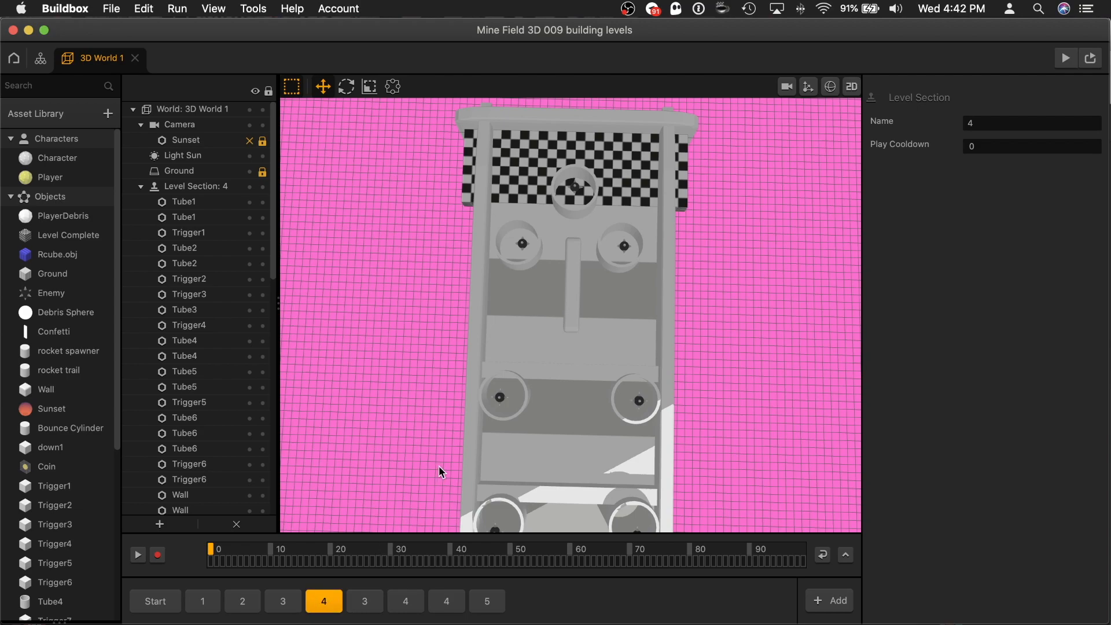
{"action": "left_click", "coordinate": [206, 605]}
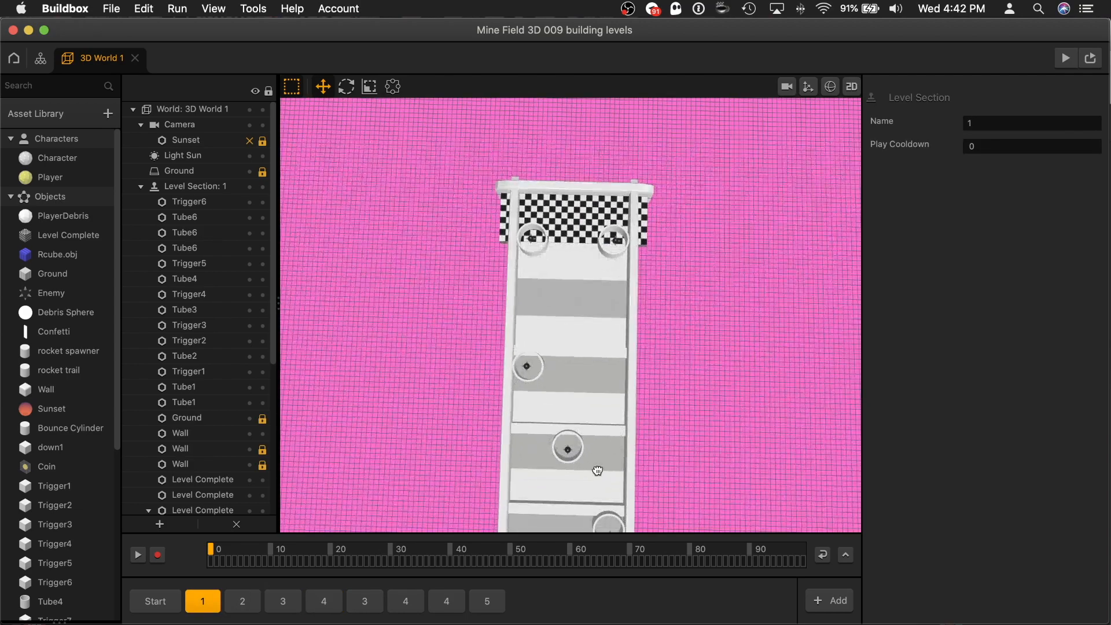
{"action": "scroll", "coordinate": [597, 470], "scroll_direction": "down", "scroll_amount": 10}
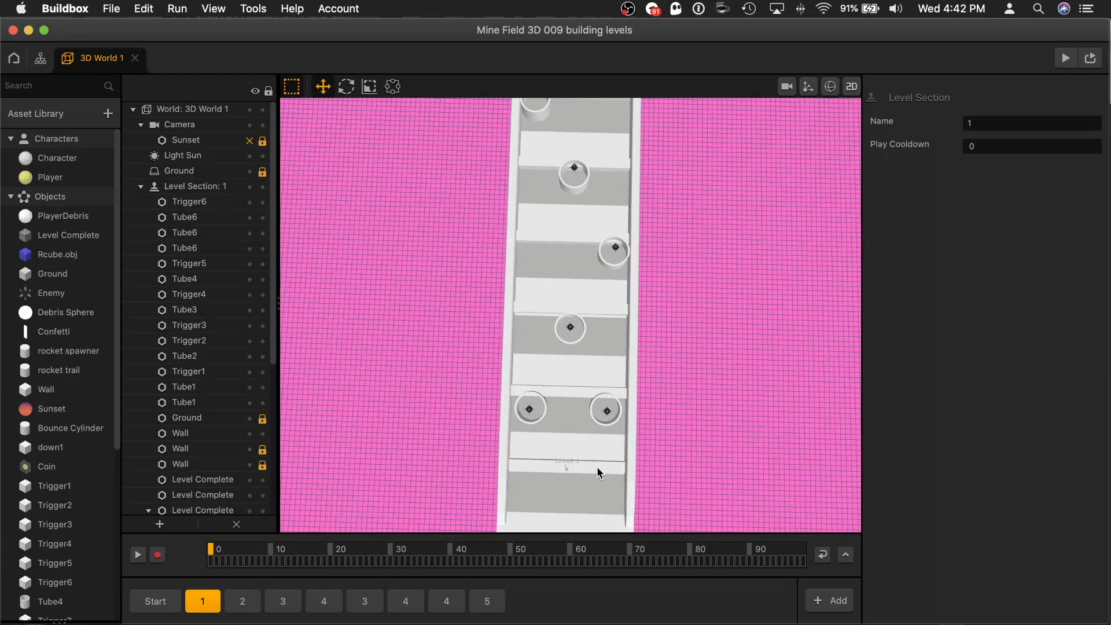
Select the first tube and Trigger1 in level section 1, inspect the Trigger1 asset's node map and return to 3D World 1
{"action": "left_click", "coordinate": [532, 412]}
{"action": "left_click", "coordinate": [538, 466]}
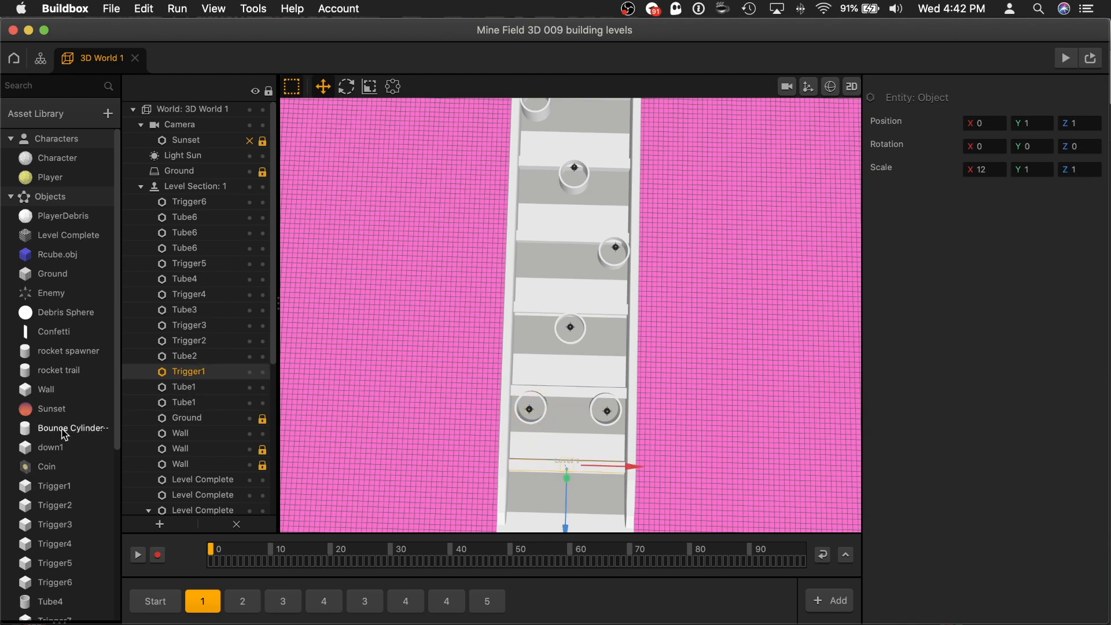
{"action": "scroll", "coordinate": [65, 433], "scroll_direction": "down", "scroll_amount": 10}
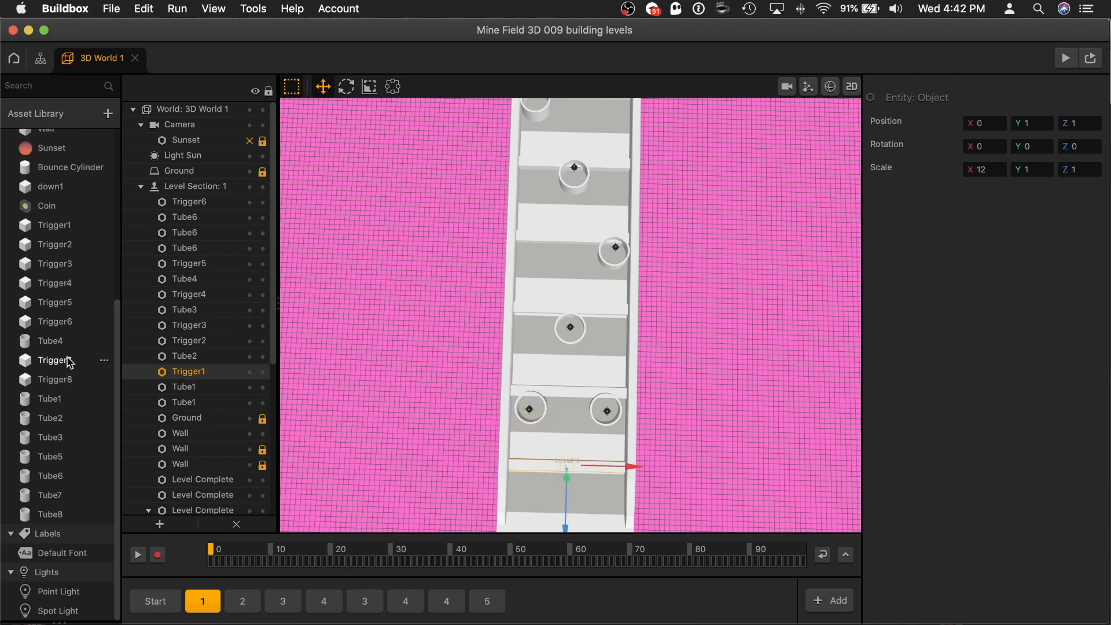
{"action": "double_click", "coordinate": [64, 224]}
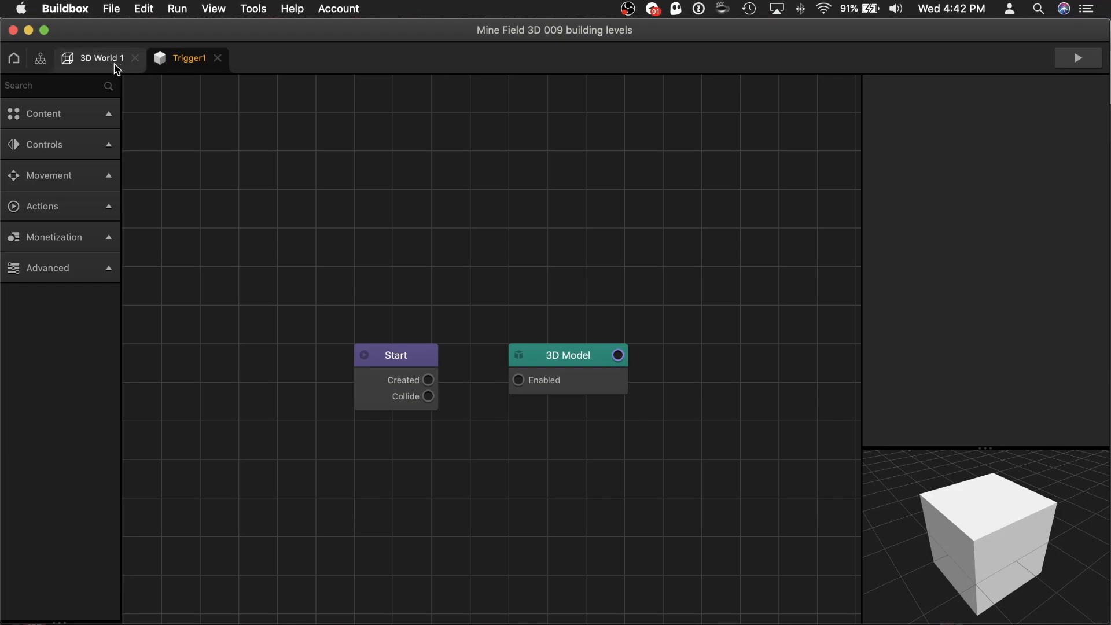
{"action": "left_click", "coordinate": [104, 59]}
{"action": "scroll", "coordinate": [59, 151], "scroll_direction": "up", "scroll_amount": 10}
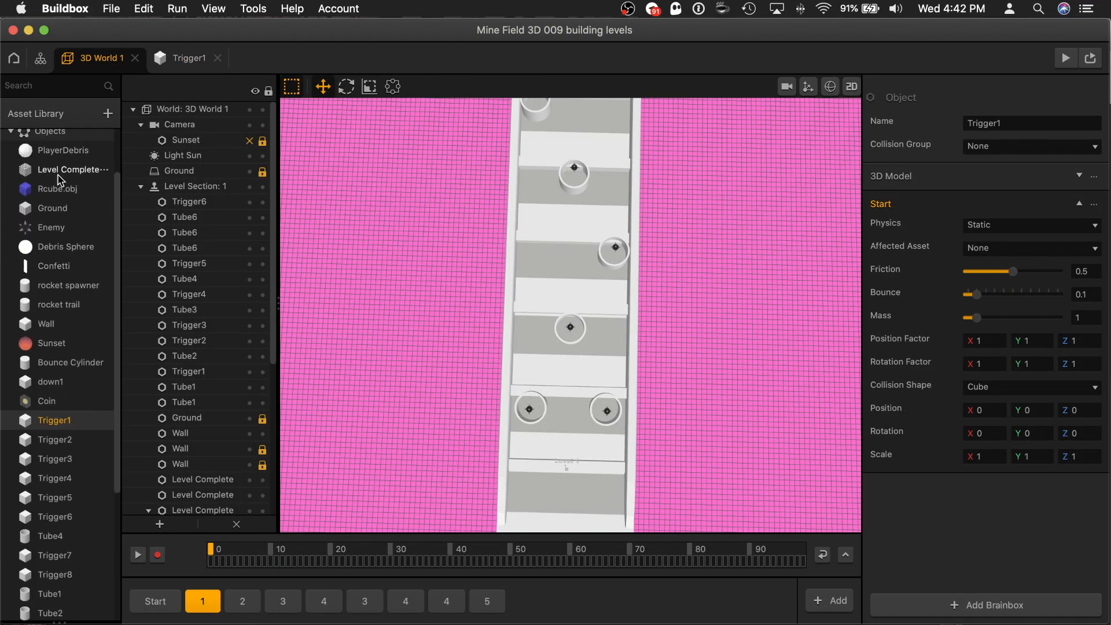
Inspect the Character's If Collide Trigger 1 and Send 1 nodes, checking the Physics setting of Trigger1's Start node in between
{"action": "double_click", "coordinate": [62, 168]}
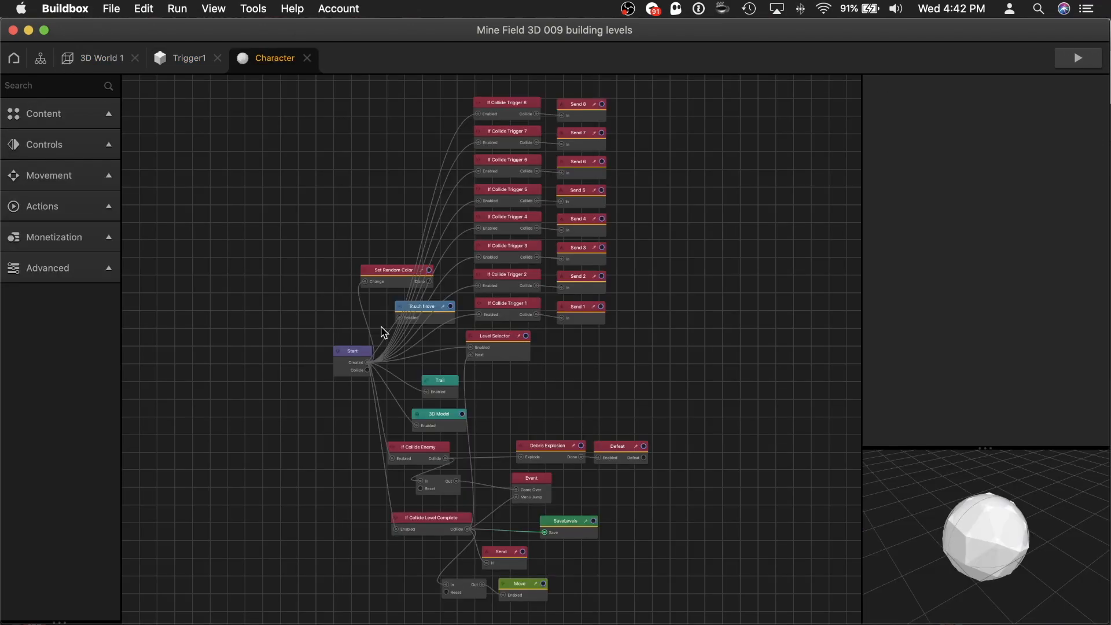
{"action": "left_click", "coordinate": [519, 311]}
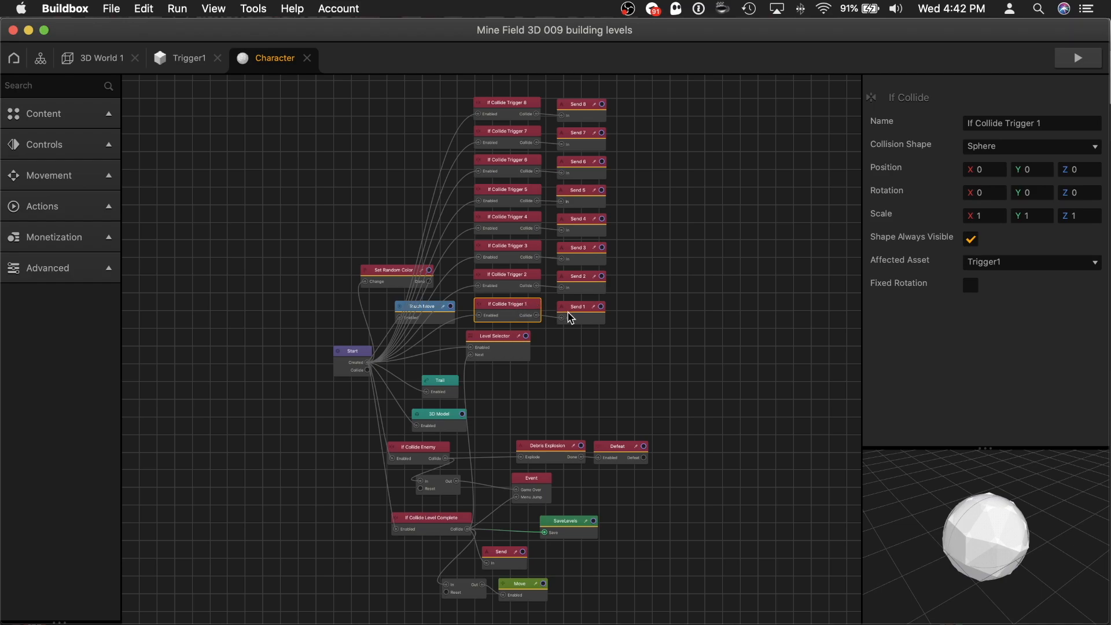
{"action": "left_click", "coordinate": [409, 365]}
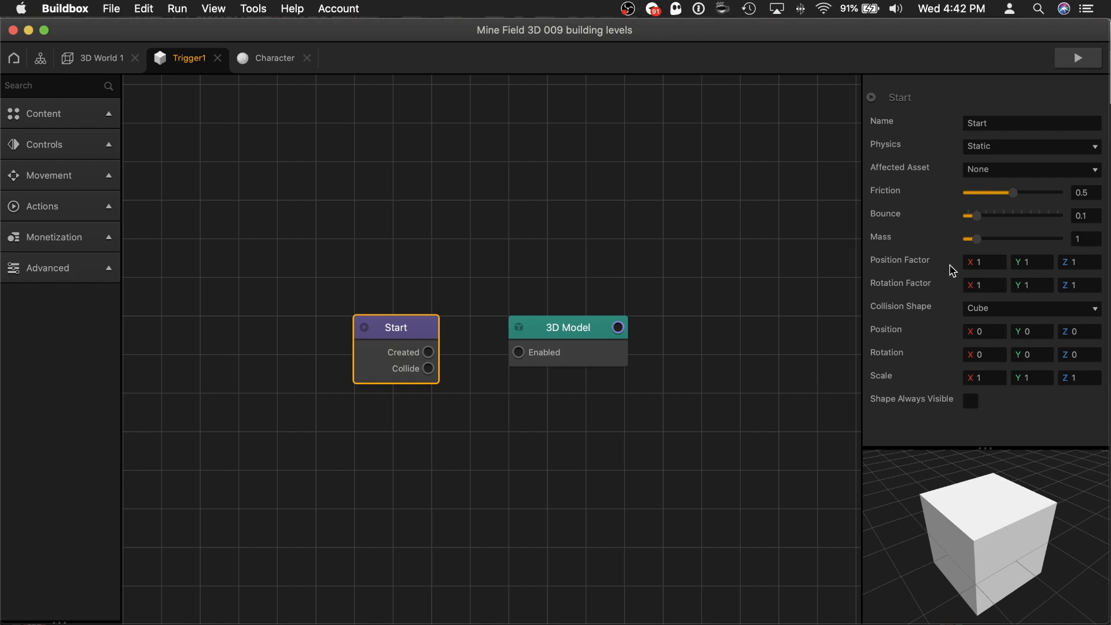
{"action": "left_click", "coordinate": [1048, 149]}
{"action": "left_click", "coordinate": [1048, 151]}
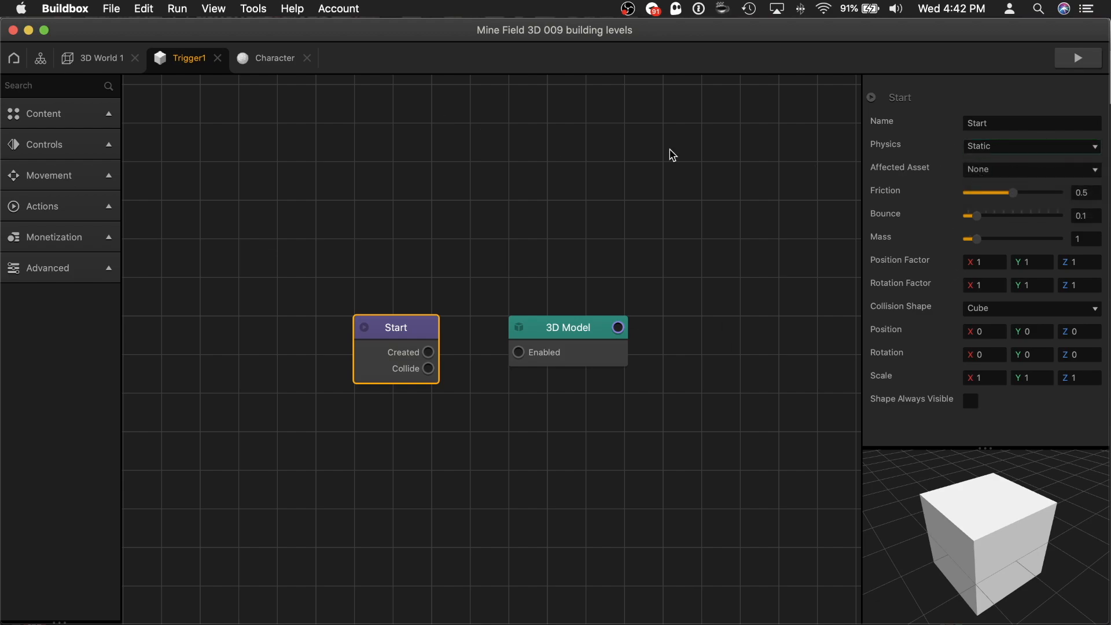
{"action": "left_click", "coordinate": [260, 68]}
{"action": "left_click", "coordinate": [581, 320]}
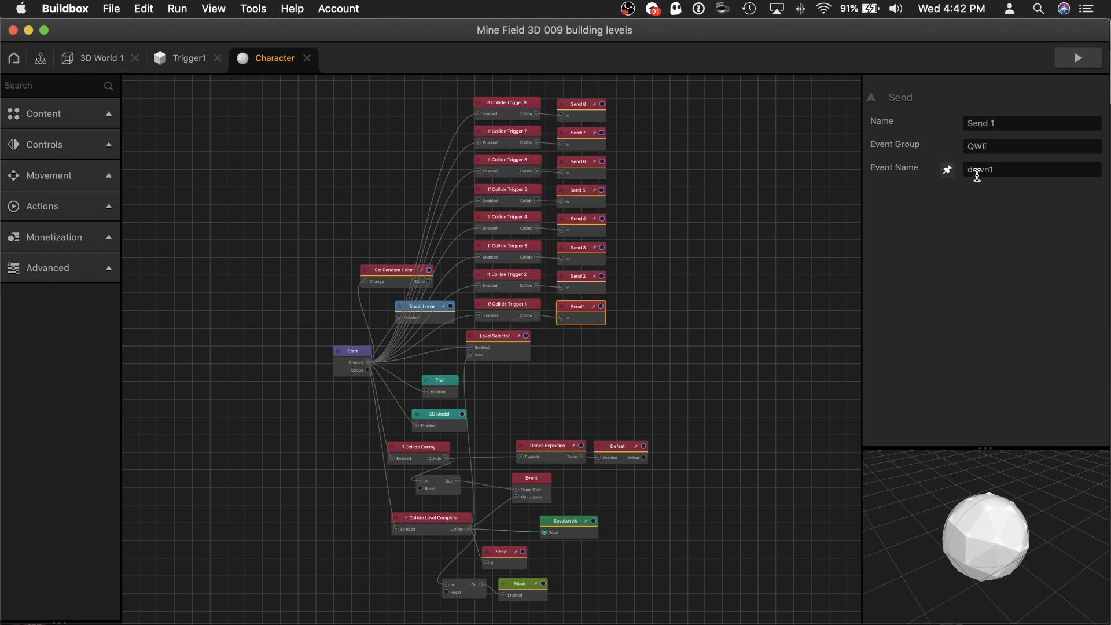
Find the Tube1 asset from 3D World 1 and inspect its Receive down 1 and Position Animation nodes
{"action": "left_click", "coordinate": [107, 59]}
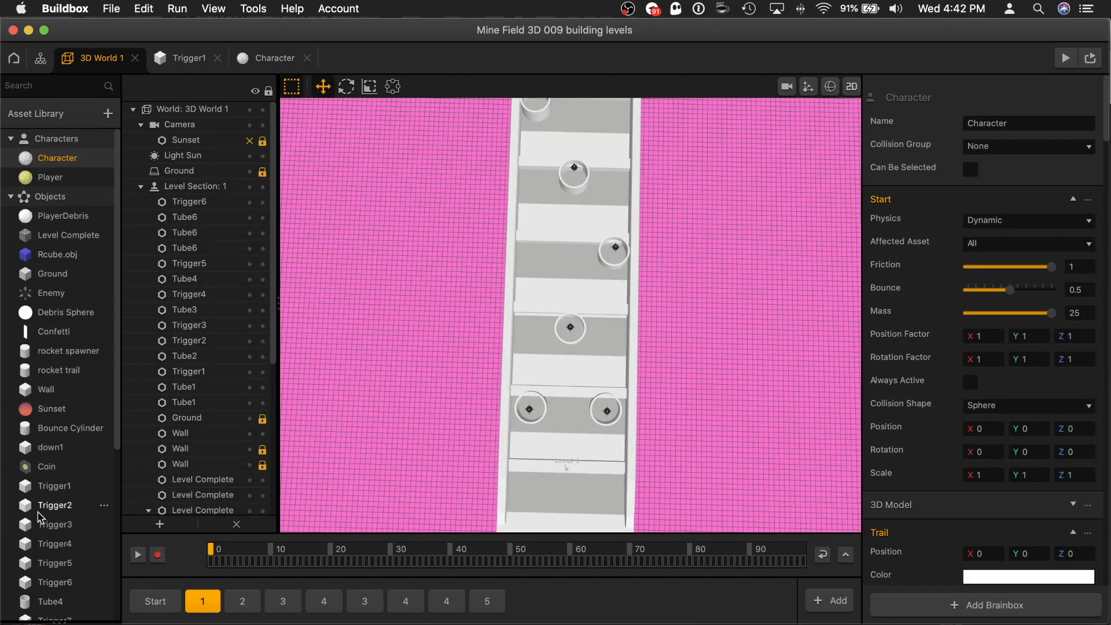
{"action": "scroll", "coordinate": [62, 547], "scroll_direction": "down", "scroll_amount": 2}
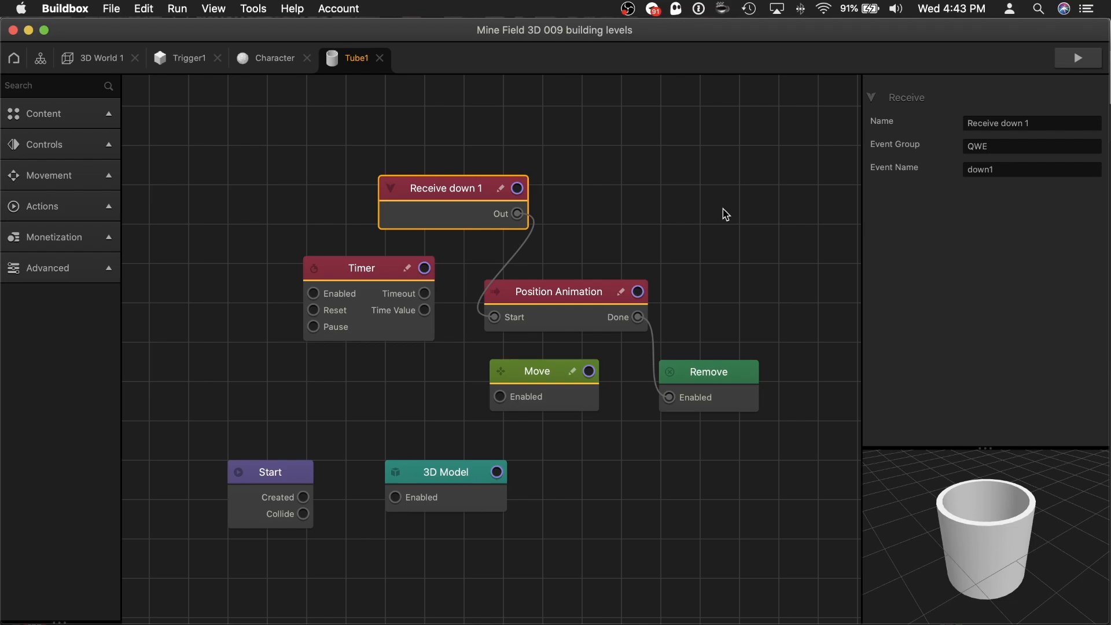
{"action": "left_click", "coordinate": [584, 296]}
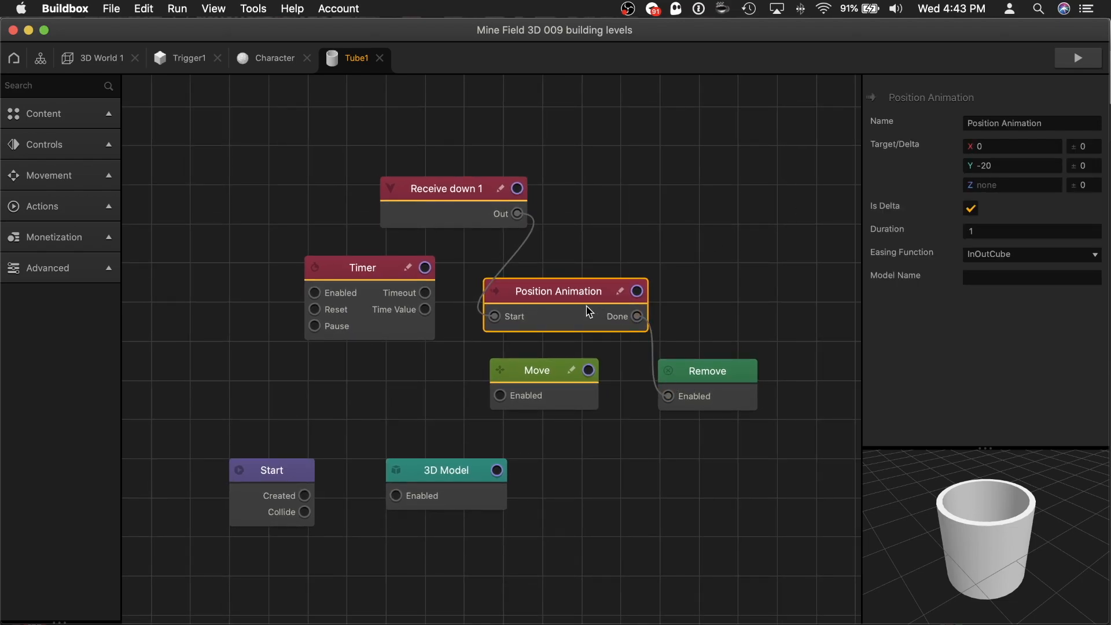
{"action": "scroll", "coordinate": [586, 312], "scroll_direction": "up", "scroll_amount": 1}
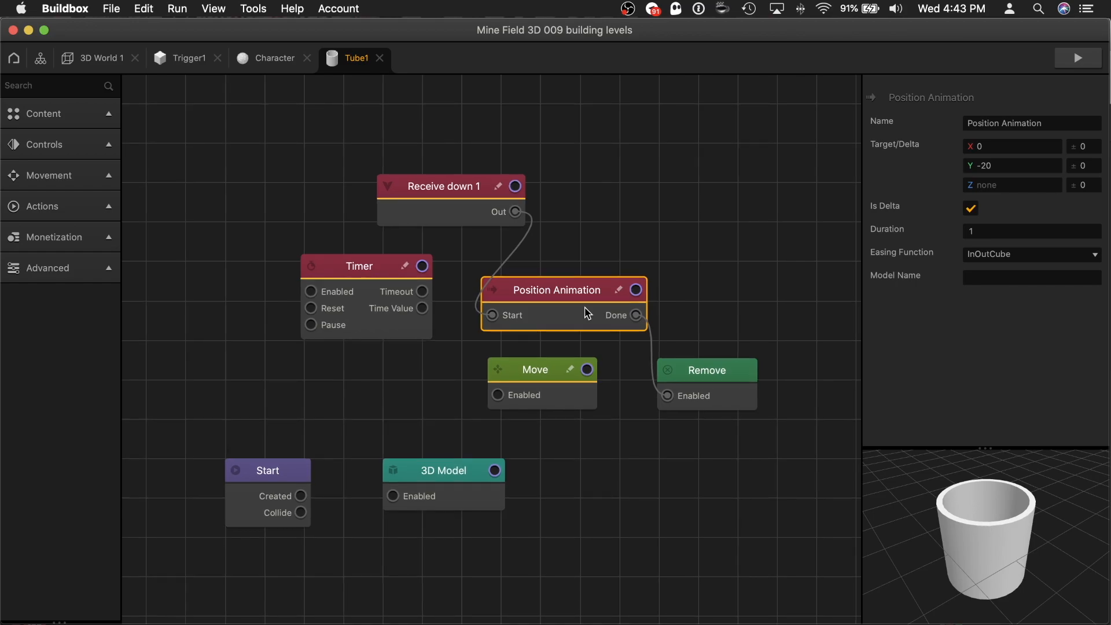
Return to 3D World 1 and select Trigger1, Trigger2 and Tube2 in level section 1 one after another
{"action": "left_click", "coordinate": [101, 58]}
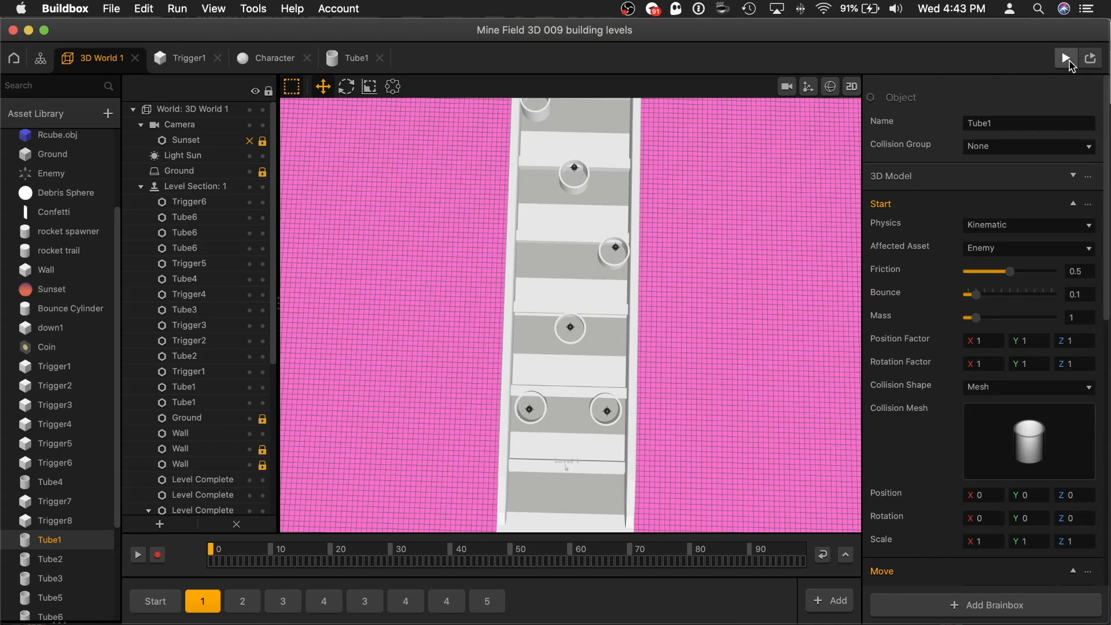
{"action": "left_click", "coordinate": [595, 462]}
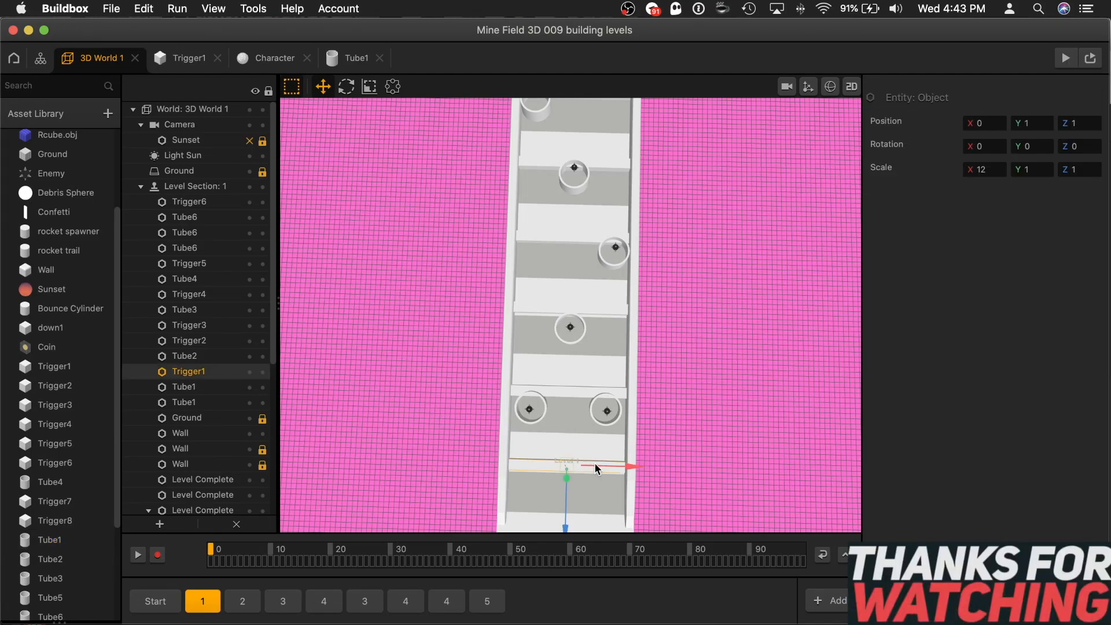
{"action": "scroll", "coordinate": [594, 462], "scroll_direction": "up", "scroll_amount": 2}
{"action": "left_click", "coordinate": [567, 399]}
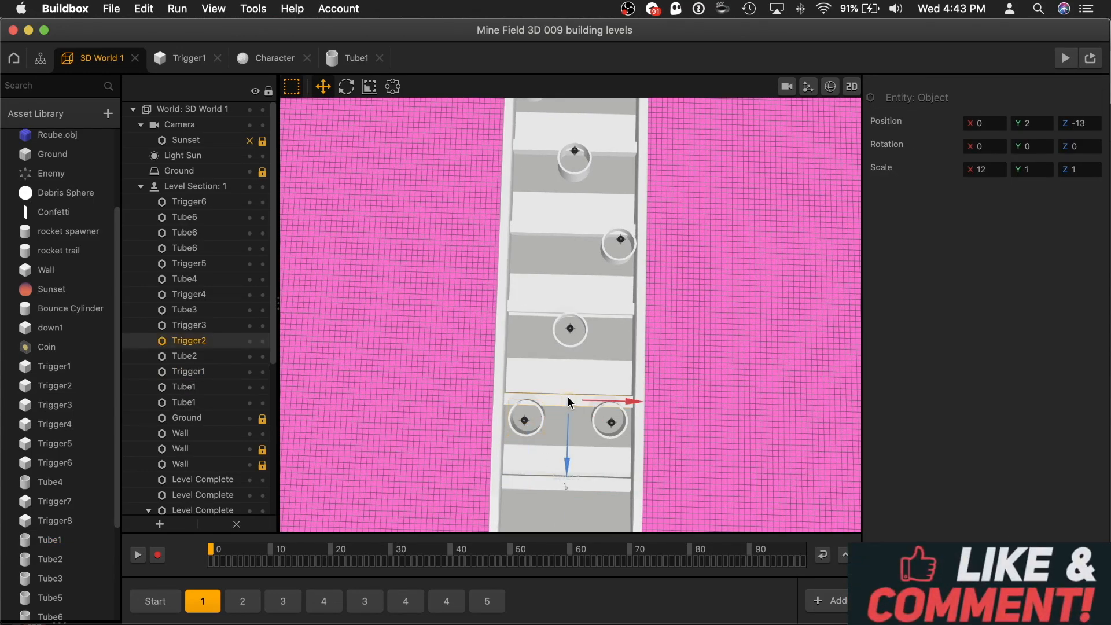
{"action": "left_click", "coordinate": [570, 336]}
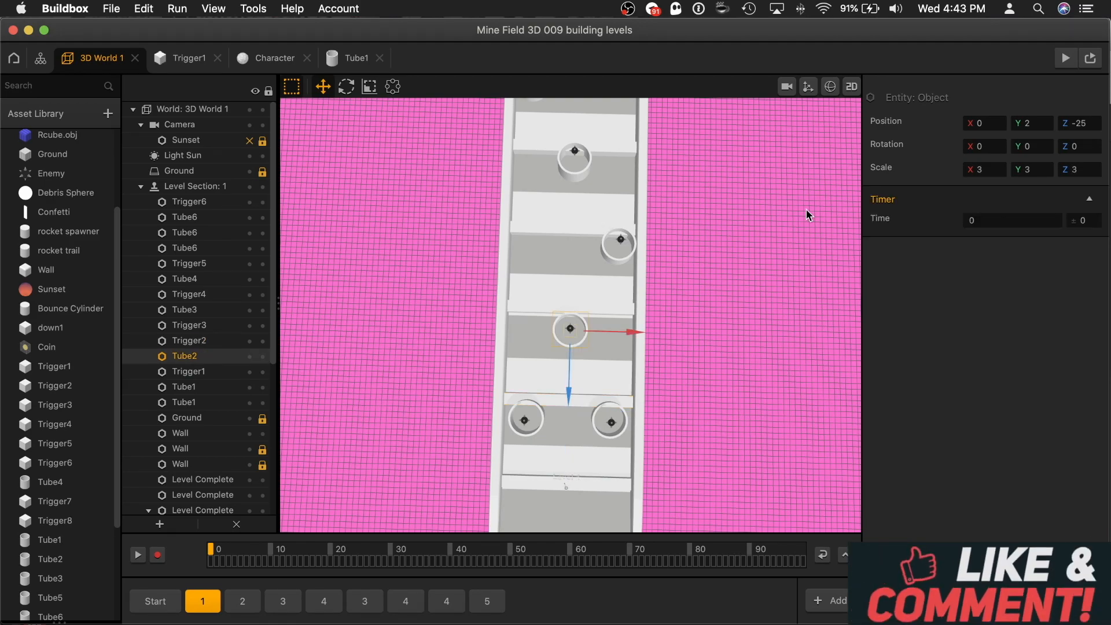
Preview the game, restart it and play Level 1, replaying after a game over
{"action": "left_click", "coordinate": [1066, 59]}
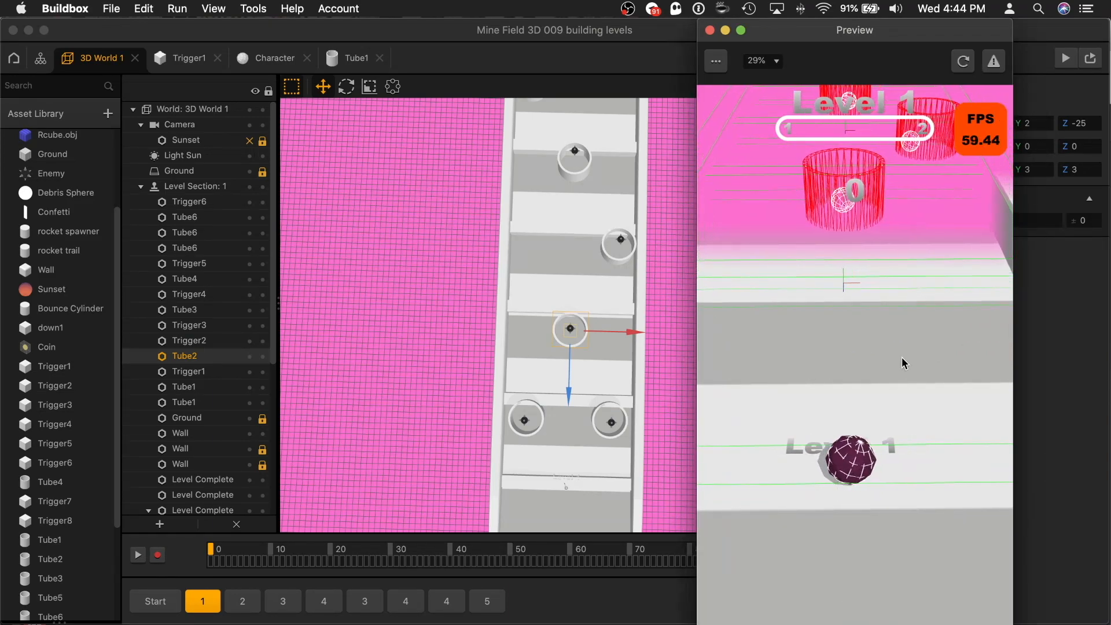
{"action": "left_click", "coordinate": [964, 62]}
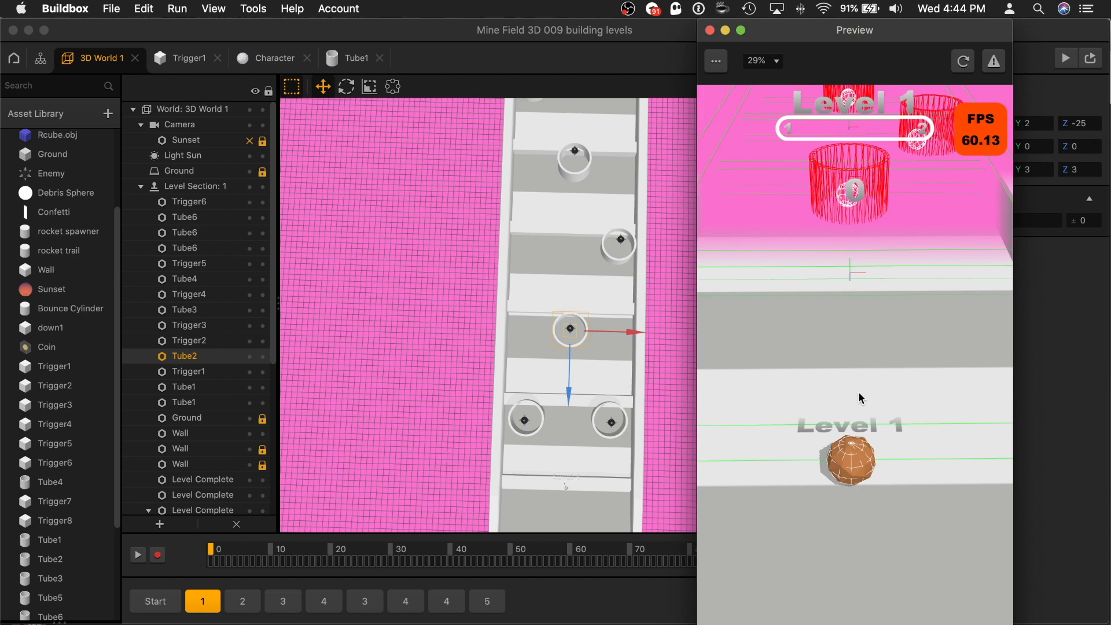
{"action": "left_click_drag", "start_coordinate": [858, 394], "coordinate": [856, 475]}
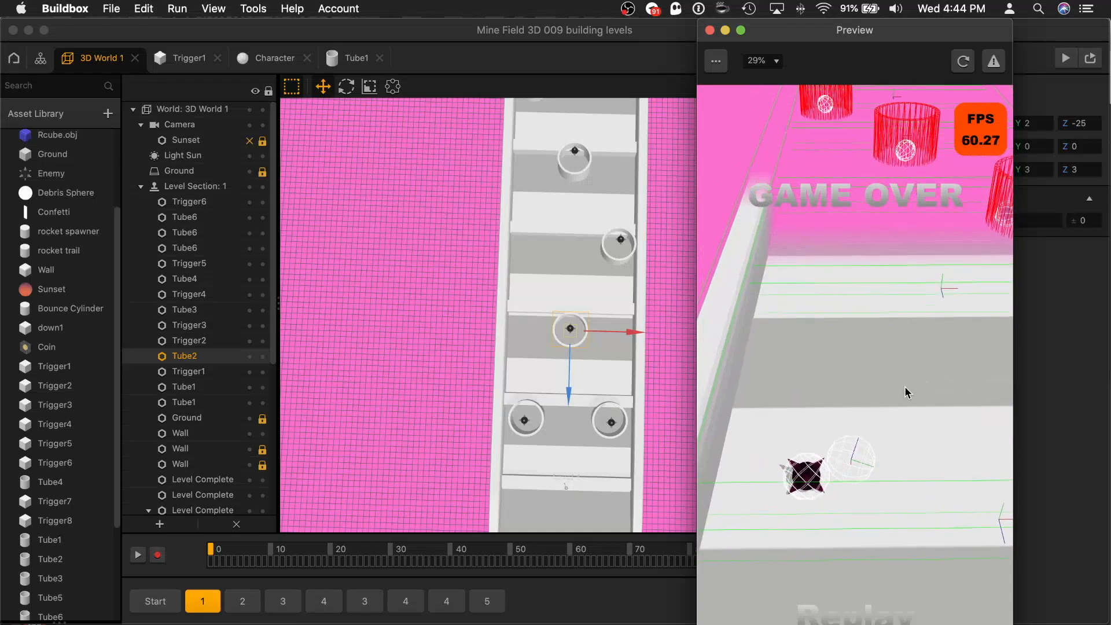
{"action": "left_click", "coordinate": [887, 443]}
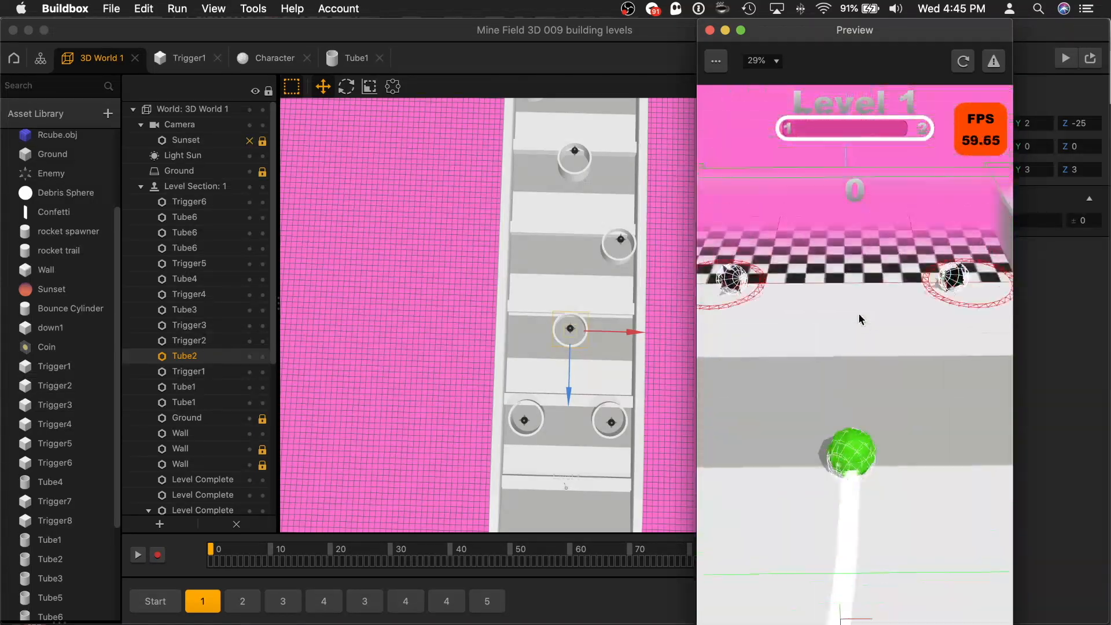
Continue past Level 1 in the preview and play through Levels 2 and 3 into Level 4
{"action": "left_click", "coordinate": [853, 608]}
{"action": "mouse_move", "coordinate": [833, 538]}
{"action": "left_mouse_down"}
{"action": "mouse_move", "coordinate": [771, 490]}
{"action": "mouse_move", "coordinate": [808, 386]}
{"action": "mouse_move", "coordinate": [891, 391]}
{"action": "left_mouse_up"}
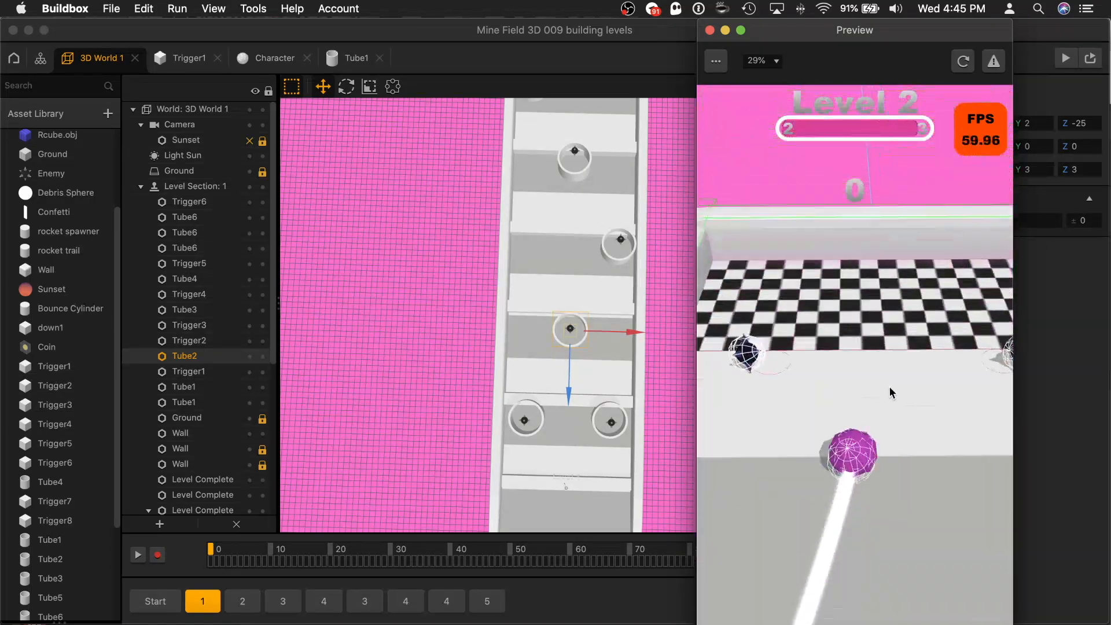
{"action": "left_click", "coordinate": [853, 605]}
{"action": "mouse_move", "coordinate": [841, 538]}
{"action": "left_mouse_down"}
{"action": "mouse_move", "coordinate": [815, 514]}
{"action": "mouse_move", "coordinate": [827, 499]}
{"action": "left_mouse_up"}
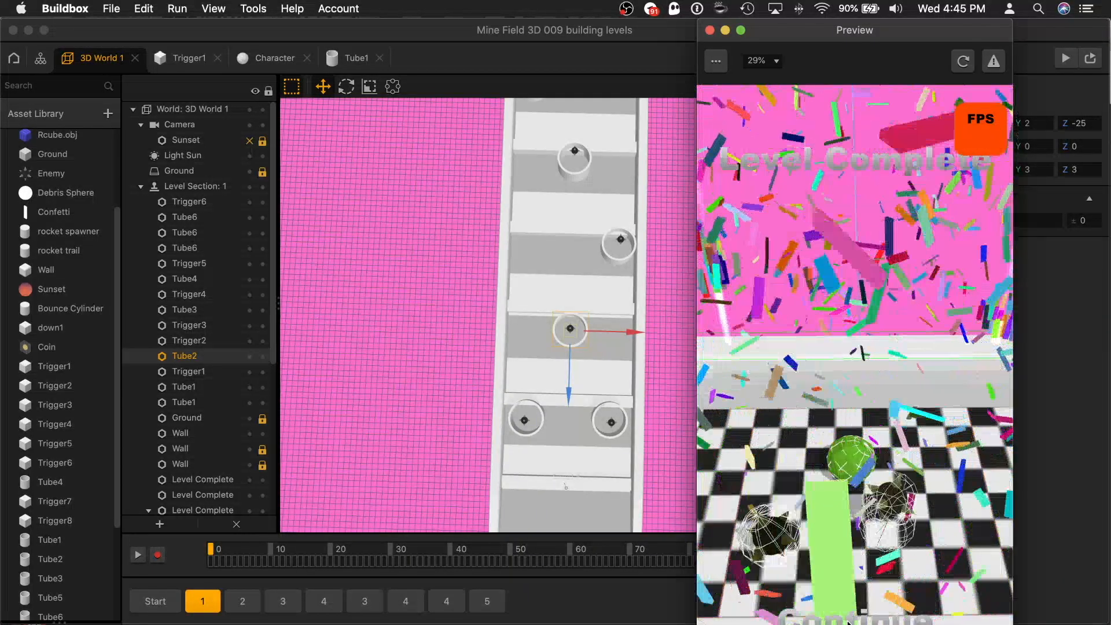
{"action": "left_click", "coordinate": [855, 615]}
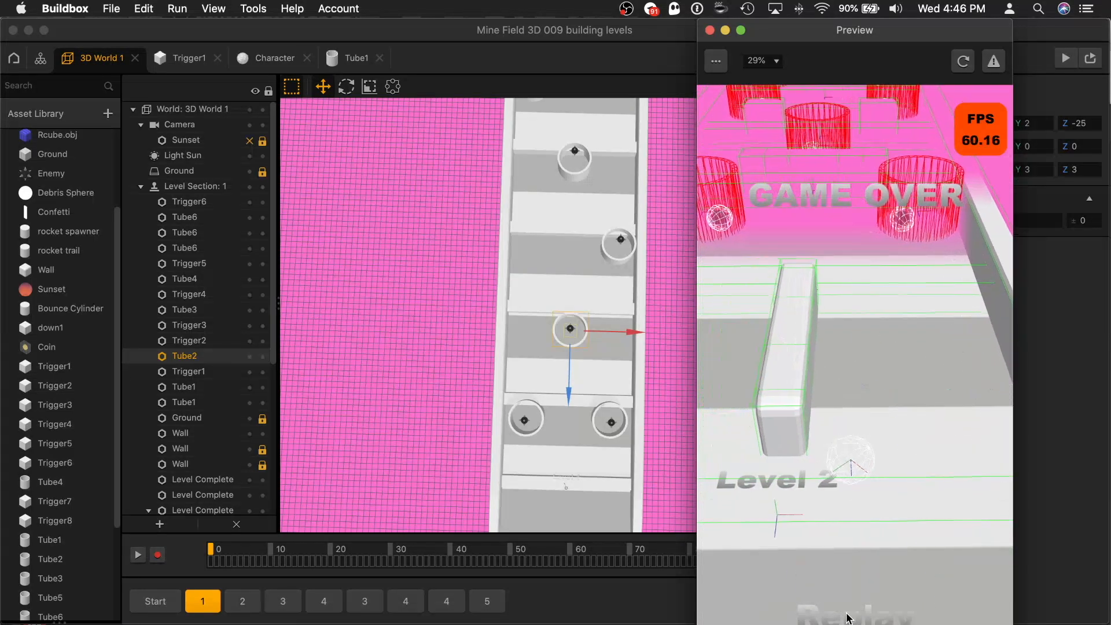
Replay Level 4 several times in the preview, steering the ball around the walls, tubes and enemies
{"action": "left_click", "coordinate": [846, 617]}
{"action": "mouse_move", "coordinate": [827, 587]}
{"action": "left_mouse_down"}
{"action": "mouse_move", "coordinate": [818, 564]}
{"action": "mouse_move", "coordinate": [880, 573]}
{"action": "mouse_move", "coordinate": [866, 572]}
{"action": "left_mouse_up"}
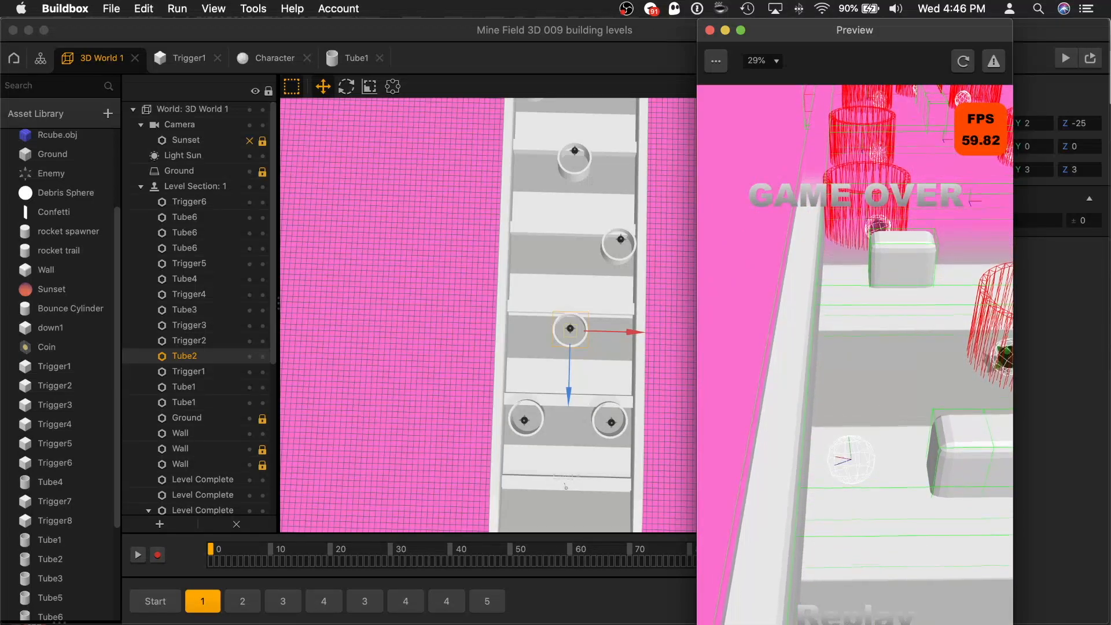
{"action": "key", "text": "space"}
{"action": "mouse_move", "coordinate": [856, 624]}
{"action": "left_mouse_down"}
{"action": "mouse_move", "coordinate": [891, 621]}
{"action": "mouse_move", "coordinate": [889, 590]}
{"action": "mouse_move", "coordinate": [825, 595]}
{"action": "left_mouse_up"}
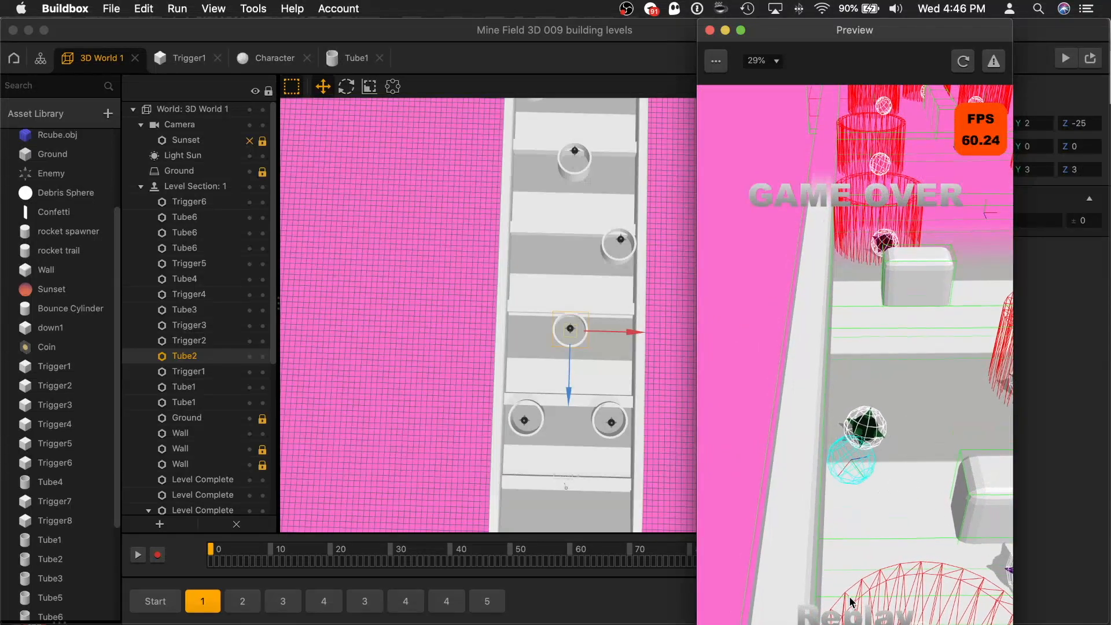
{"action": "left_click", "coordinate": [879, 513]}
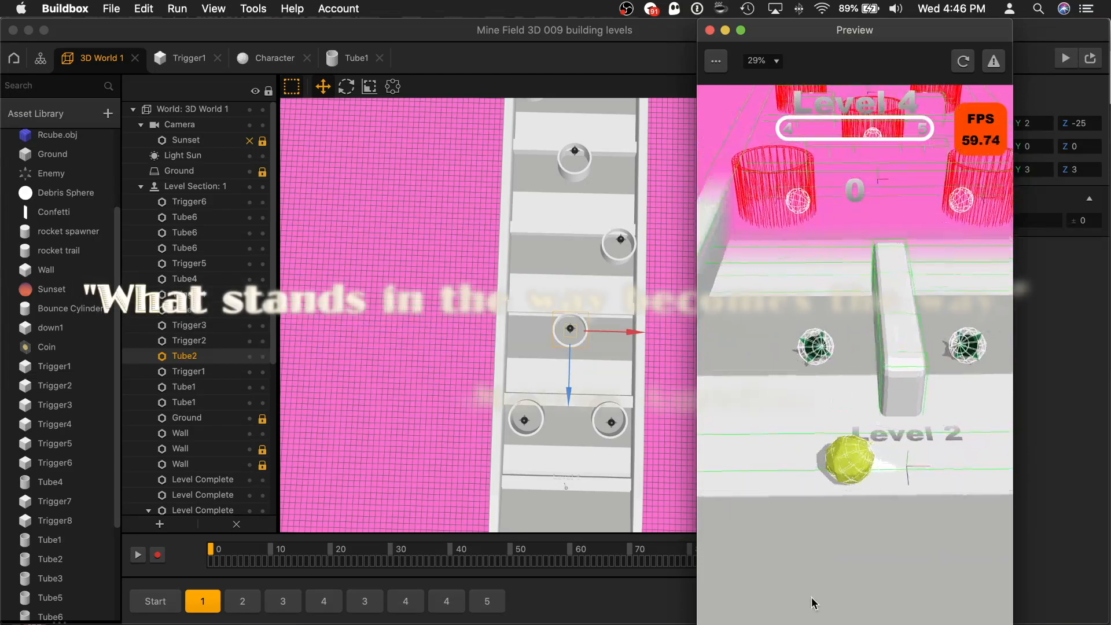
{"action": "mouse_move", "coordinate": [834, 569]}
{"action": "left_mouse_down"}
{"action": "mouse_move", "coordinate": [853, 573]}
{"action": "mouse_move", "coordinate": [880, 554]}
{"action": "mouse_move", "coordinate": [871, 526]}
{"action": "mouse_move", "coordinate": [864, 559]}
{"action": "mouse_move", "coordinate": [839, 571]}
{"action": "mouse_move", "coordinate": [844, 614]}
{"action": "mouse_move", "coordinate": [862, 609]}
{"action": "left_mouse_up"}
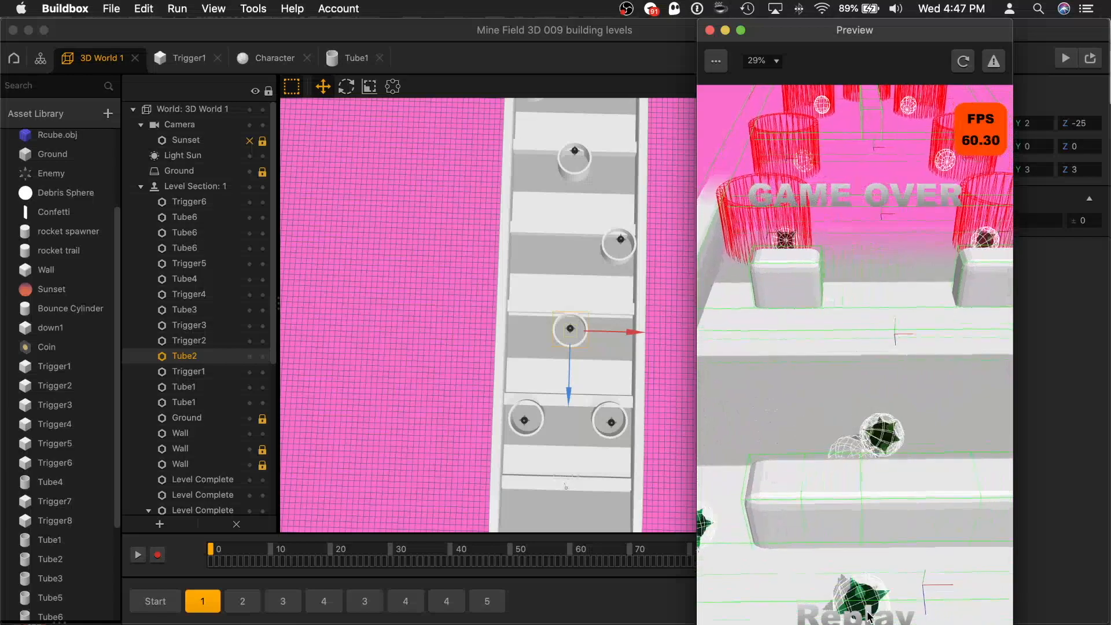
{"action": "left_click", "coordinate": [846, 612]}
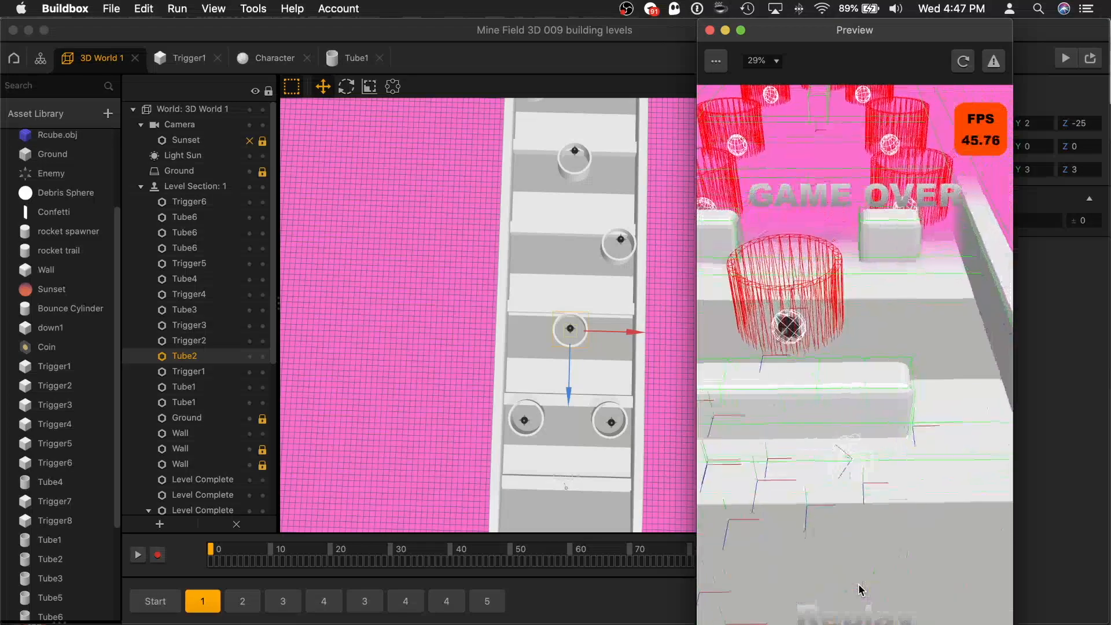
{"action": "left_click", "coordinate": [836, 618]}
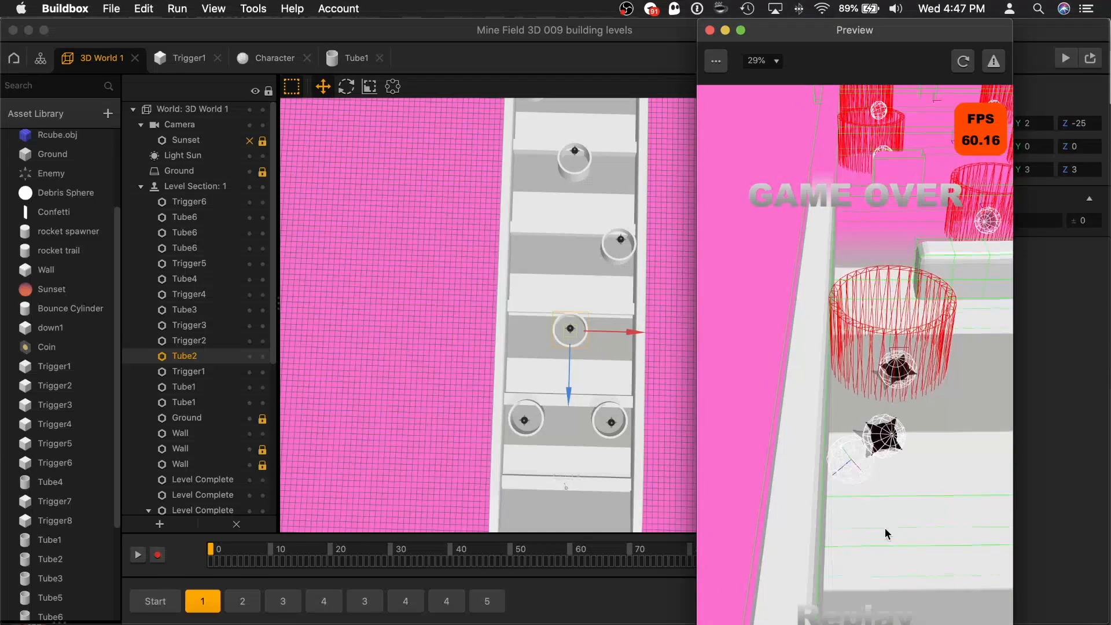
Open the Mine Field 3D 010 Buddy Ball project from Finder without saving changes to the current project
{"action": "key", "text": "ctrl+Up"}
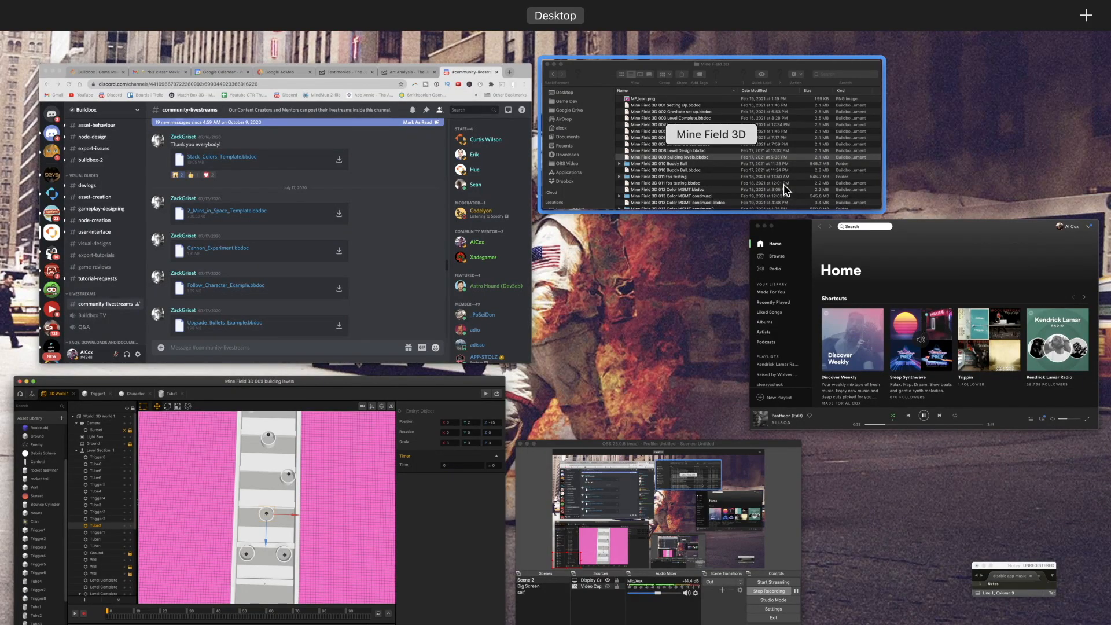
{"action": "left_click", "coordinate": [783, 185]}
{"action": "double_click", "coordinate": [673, 279]}
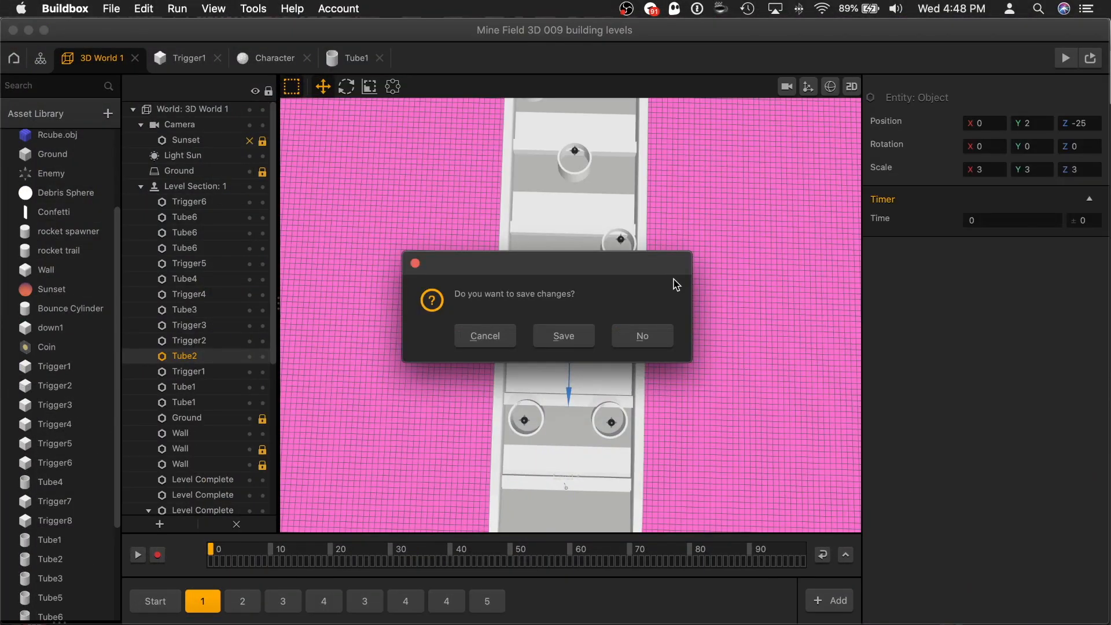
{"action": "left_click", "coordinate": [656, 338]}
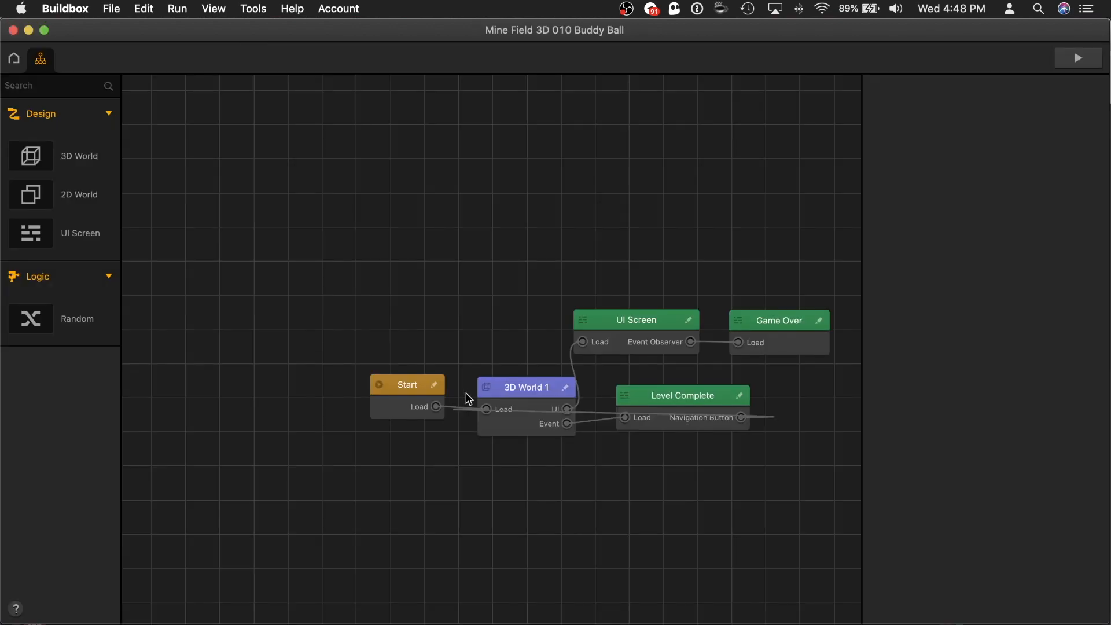
Open 3D World 1 and the buddy asset's node map, and inspect the settings of its Start node
{"action": "double_click", "coordinate": [508, 389]}
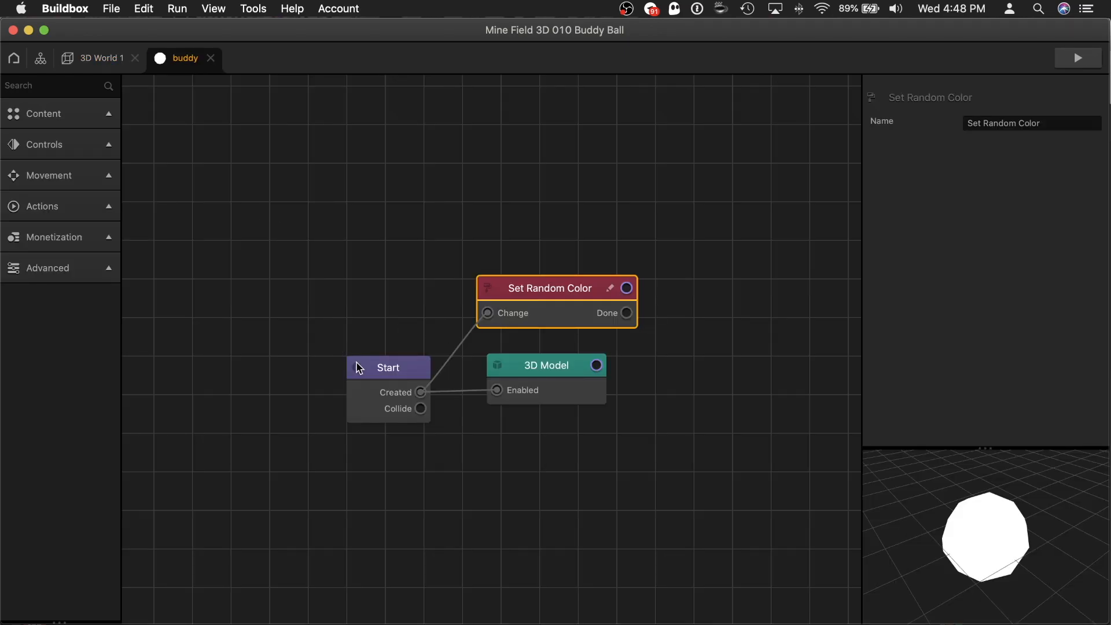
{"action": "left_click", "coordinate": [359, 368]}
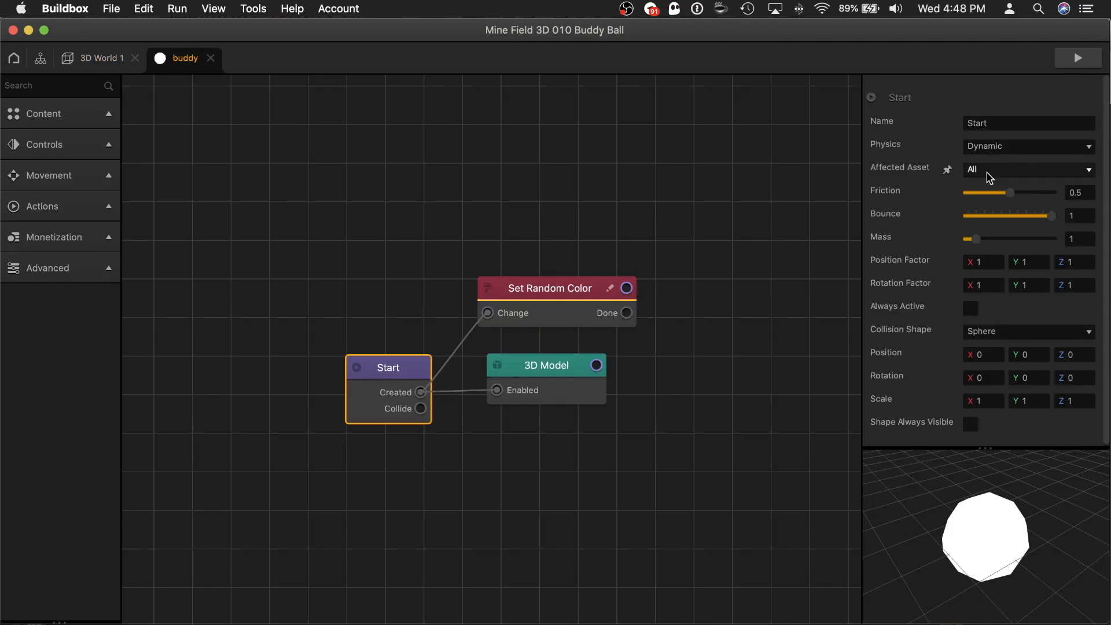
Open the Enemy's node map, inspect If Collide Buddy and Gravitate, and shift the Remove node slightly down
{"action": "left_click", "coordinate": [115, 59]}
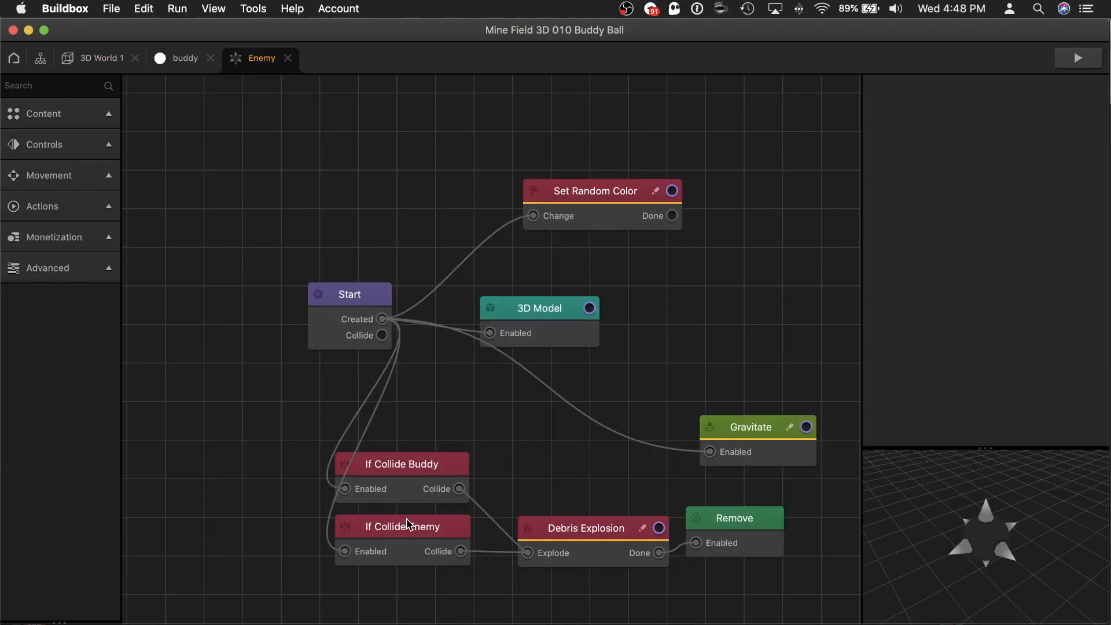
{"action": "left_click", "coordinate": [417, 473]}
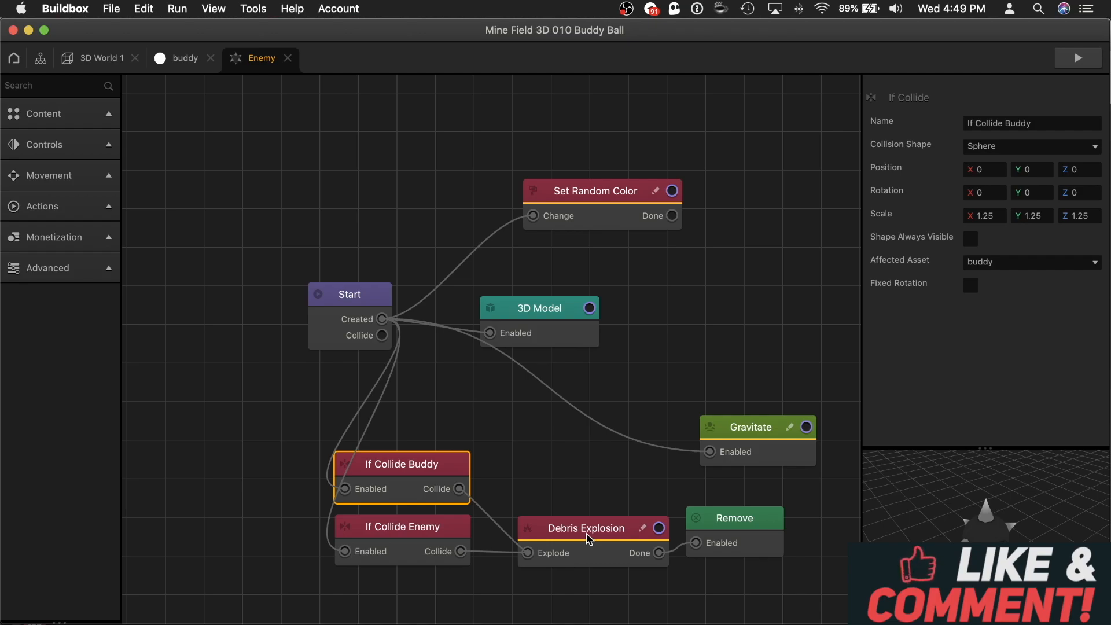
{"action": "left_click_drag", "start_coordinate": [752, 532], "coordinate": [754, 539]}
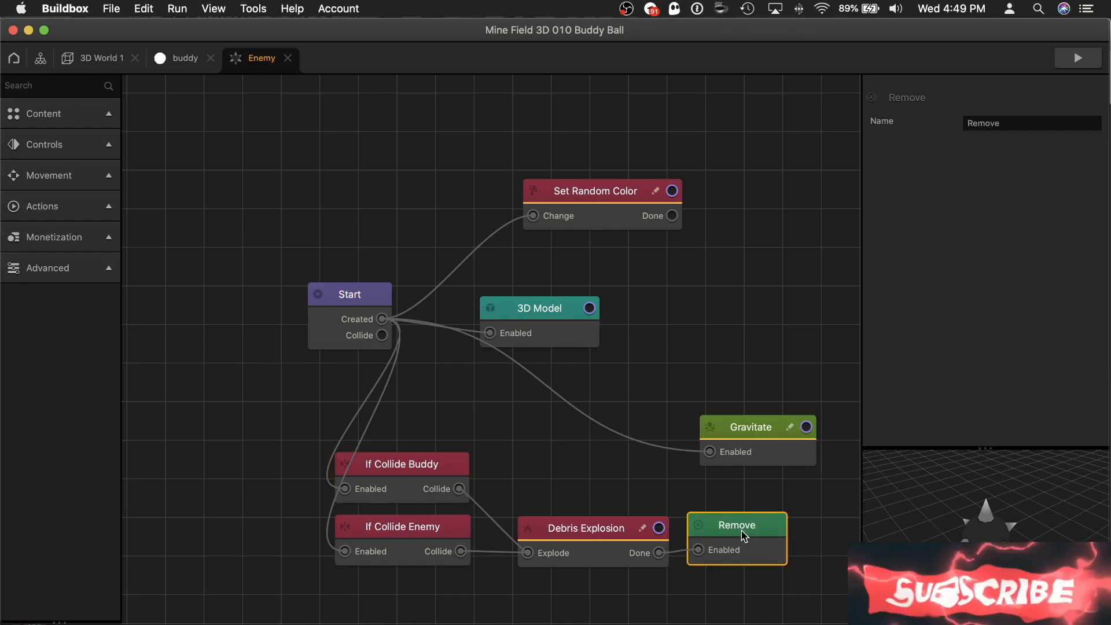
{"action": "left_click", "coordinate": [765, 436]}
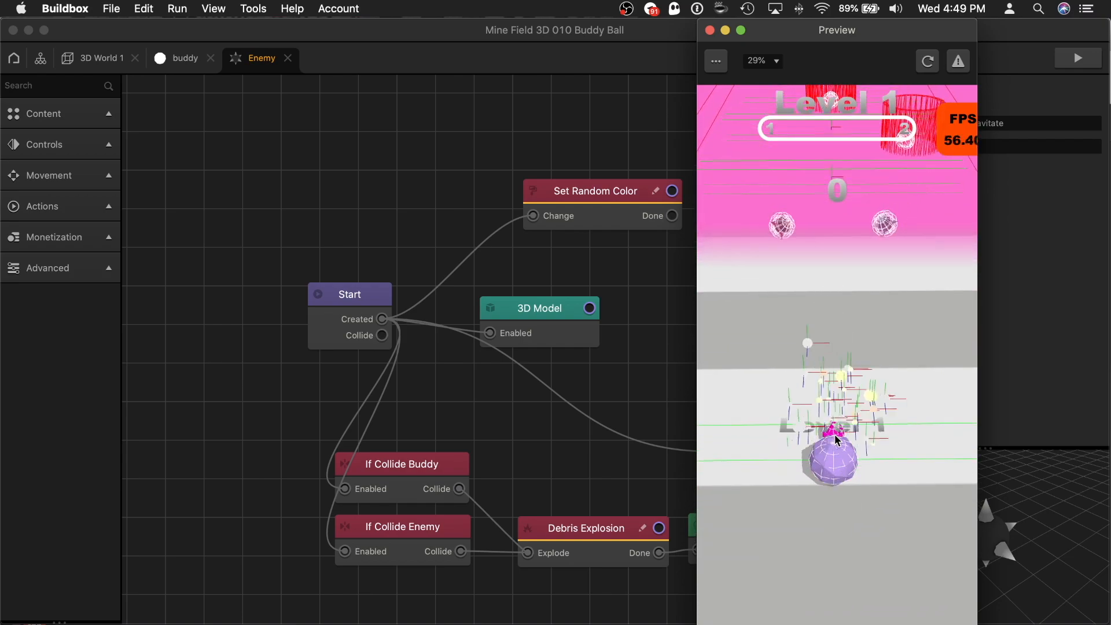
Play Level 1 with the buddy ball in the preview and continue to Level 2
{"action": "mouse_move", "coordinate": [838, 504]}
{"action": "left_mouse_down"}
{"action": "mouse_move", "coordinate": [821, 495]}
{"action": "mouse_move", "coordinate": [820, 537]}
{"action": "mouse_move", "coordinate": [794, 502]}
{"action": "mouse_move", "coordinate": [808, 480]}
{"action": "mouse_move", "coordinate": [834, 476]}
{"action": "mouse_move", "coordinate": [835, 508]}
{"action": "mouse_move", "coordinate": [835, 488]}
{"action": "mouse_move", "coordinate": [788, 488]}
{"action": "mouse_move", "coordinate": [844, 449]}
{"action": "mouse_move", "coordinate": [886, 480]}
{"action": "mouse_move", "coordinate": [871, 490]}
{"action": "left_mouse_up"}
{"action": "left_click", "coordinate": [791, 620]}
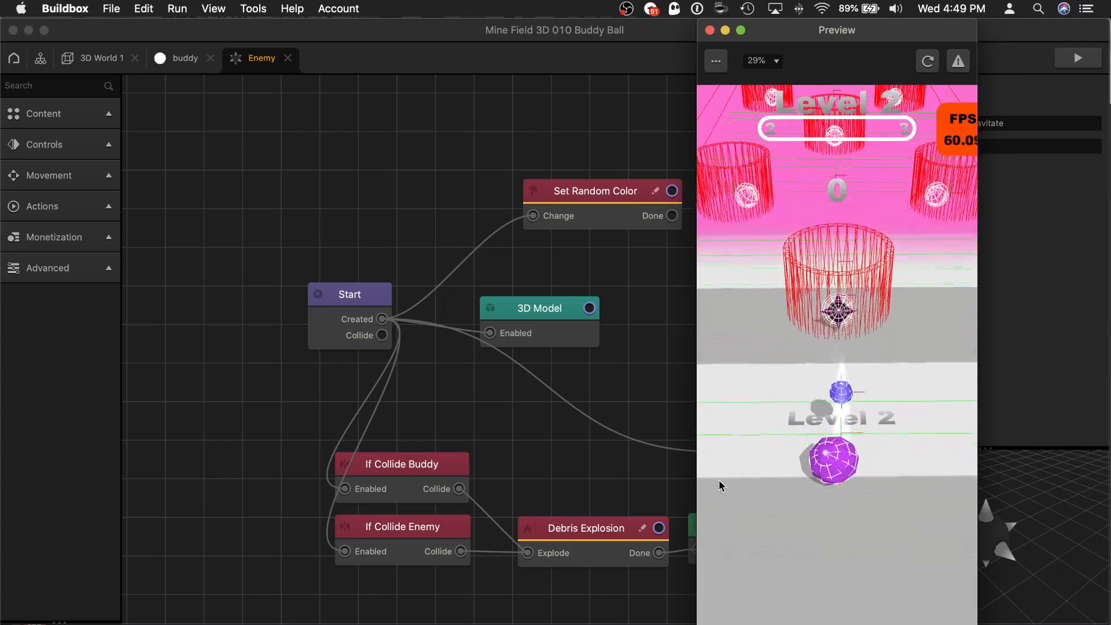
Open level section 9 of 3D World 1 and play Level 9 in the preview, steering the ball between the walls and tubes
{"action": "left_click", "coordinate": [99, 57]}
{"action": "left_click", "coordinate": [527, 598]}
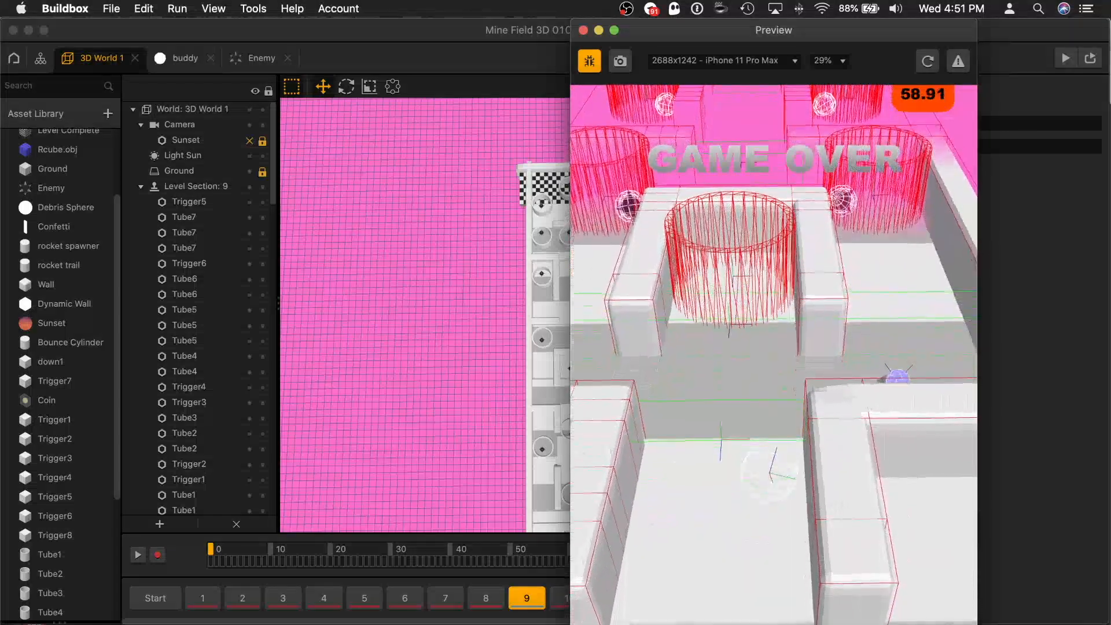
{"action": "key", "text": "super+Tab"}
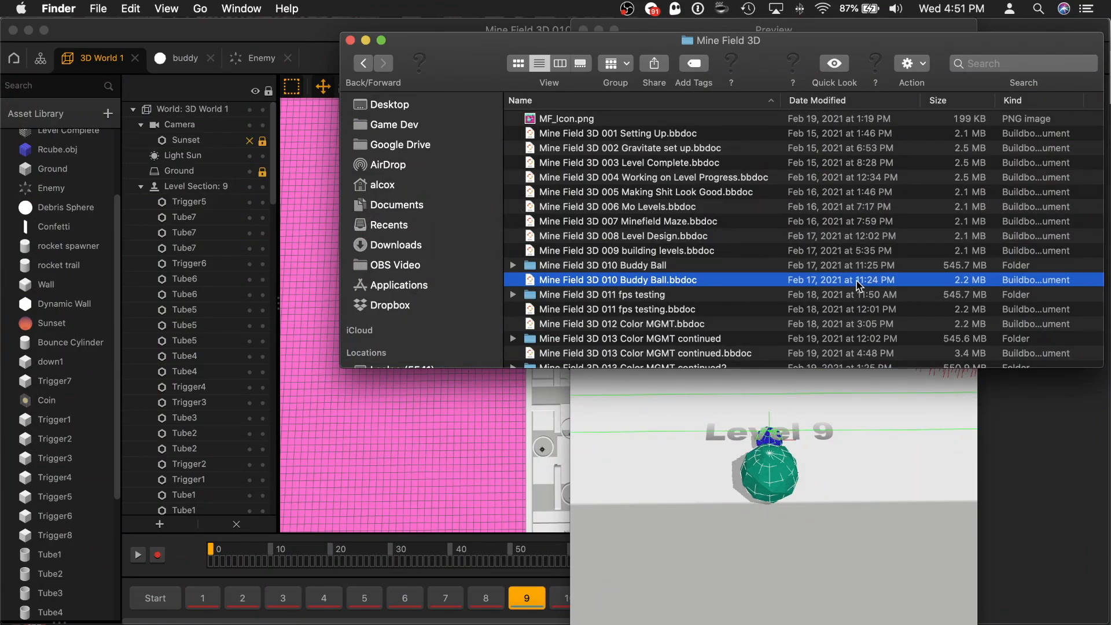
{"action": "left_click", "coordinate": [859, 551]}
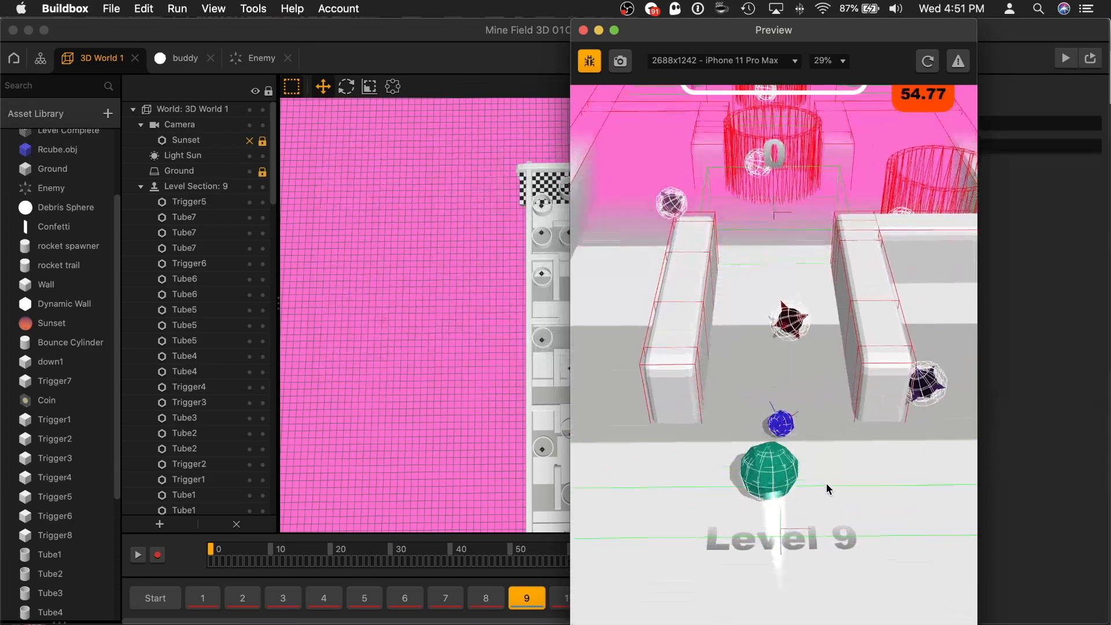
{"action": "mouse_move", "coordinate": [828, 496]}
{"action": "left_mouse_down"}
{"action": "mouse_move", "coordinate": [850, 472]}
{"action": "mouse_move", "coordinate": [838, 505]}
{"action": "mouse_move", "coordinate": [783, 521]}
{"action": "mouse_move", "coordinate": [792, 501]}
{"action": "mouse_move", "coordinate": [942, 535]}
{"action": "mouse_move", "coordinate": [857, 541]}
{"action": "mouse_move", "coordinate": [880, 509]}
{"action": "mouse_move", "coordinate": [820, 511]}
{"action": "mouse_move", "coordinate": [804, 465]}
{"action": "mouse_move", "coordinate": [746, 538]}
{"action": "mouse_move", "coordinate": [760, 546]}
{"action": "mouse_move", "coordinate": [743, 569]}
{"action": "left_mouse_up"}
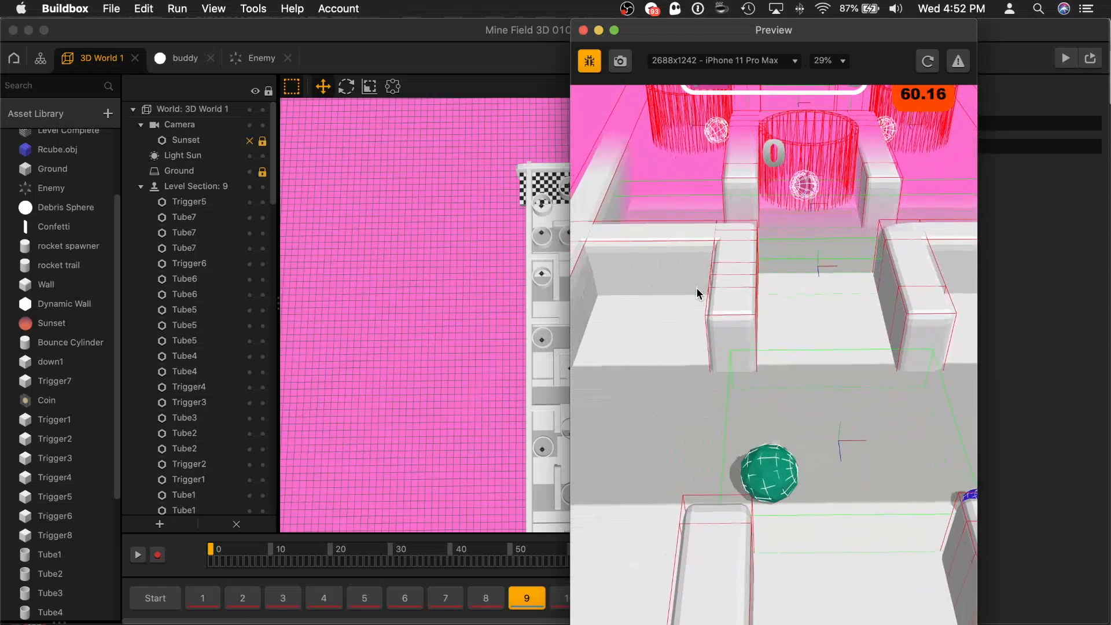
{"action": "mouse_move", "coordinate": [721, 327]}
{"action": "left_mouse_down"}
{"action": "mouse_move", "coordinate": [764, 318]}
{"action": "mouse_move", "coordinate": [747, 296]}
{"action": "mouse_move", "coordinate": [741, 318]}
{"action": "mouse_move", "coordinate": [711, 308]}
{"action": "mouse_move", "coordinate": [731, 350]}
{"action": "mouse_move", "coordinate": [790, 312]}
{"action": "left_mouse_up"}
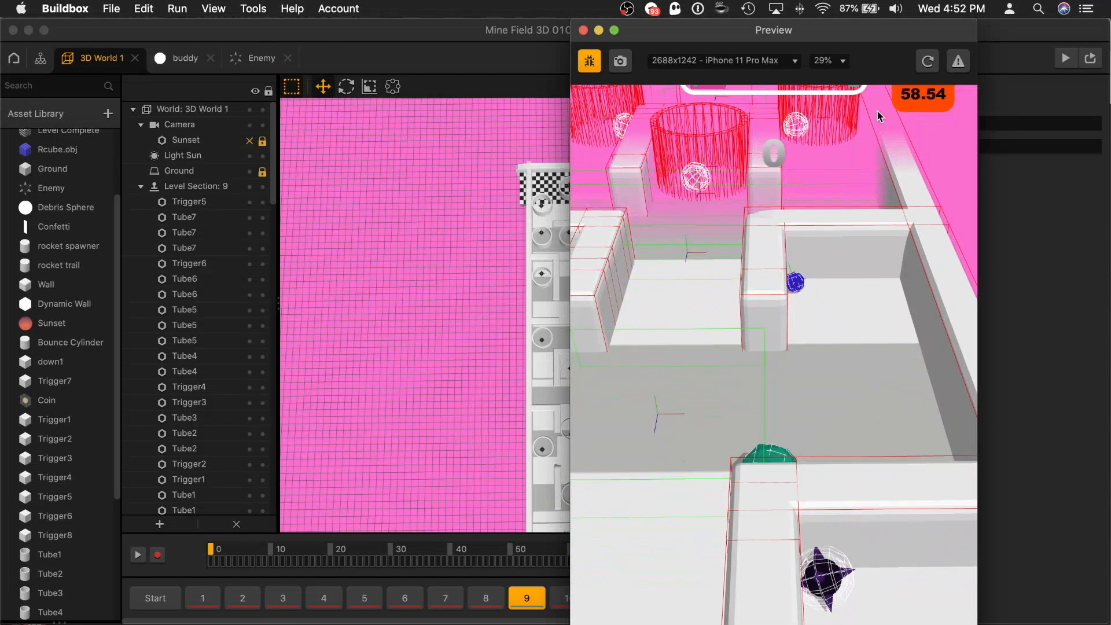
Move the FPS object on the UI Screen slightly up to a Y position of about 969, and check the game in the preview
{"action": "left_click", "coordinate": [40, 57]}
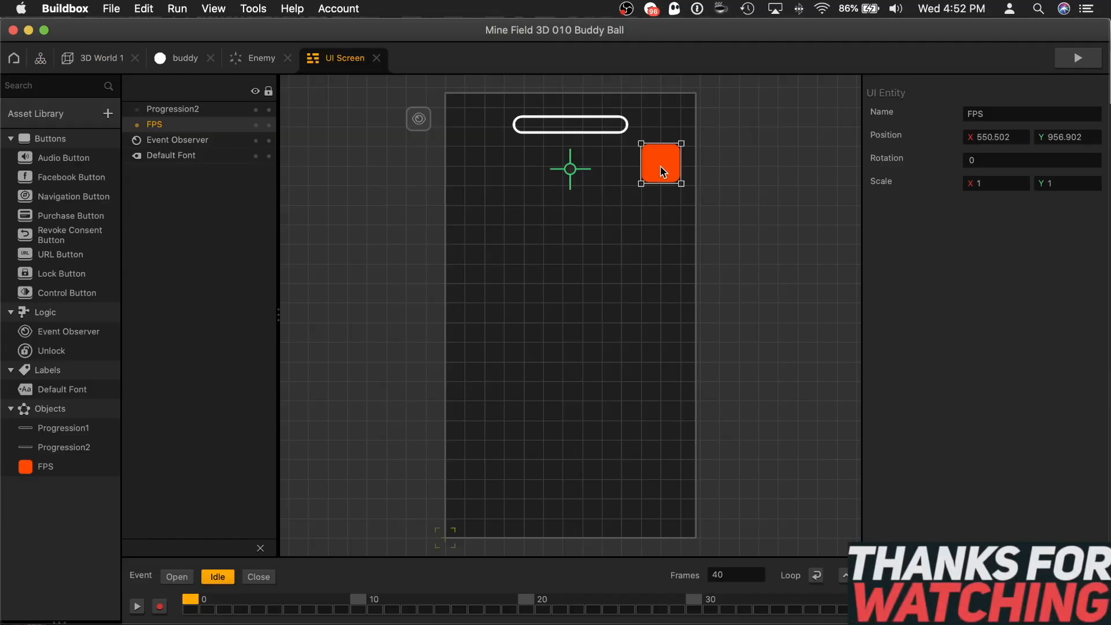
{"action": "left_click_drag", "start_coordinate": [662, 172], "coordinate": [663, 168]}
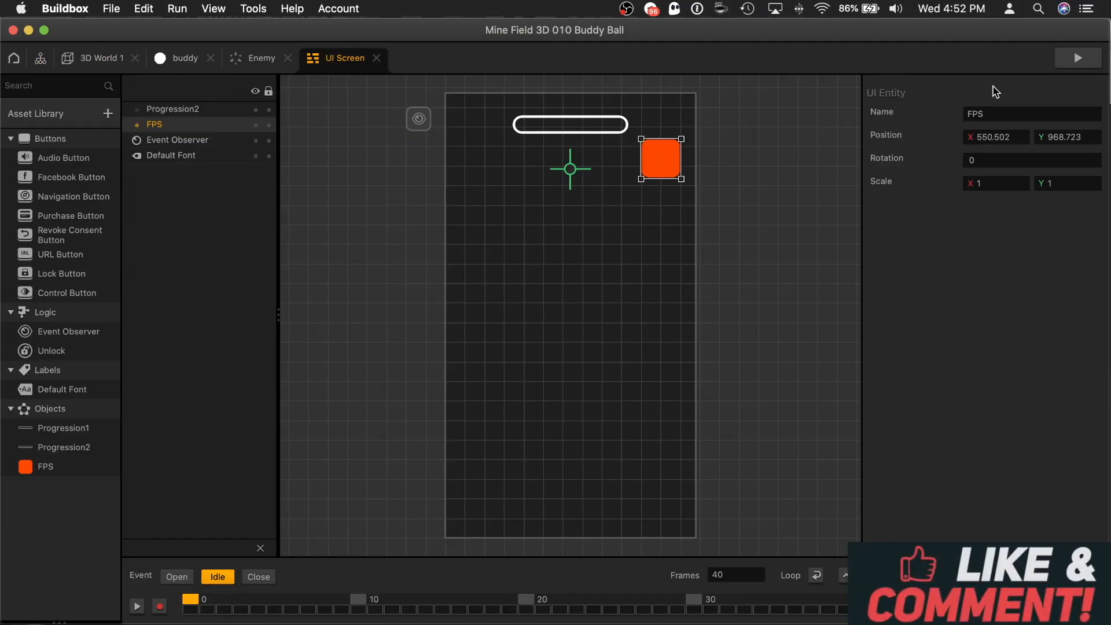
{"action": "left_click", "coordinate": [1077, 59]}
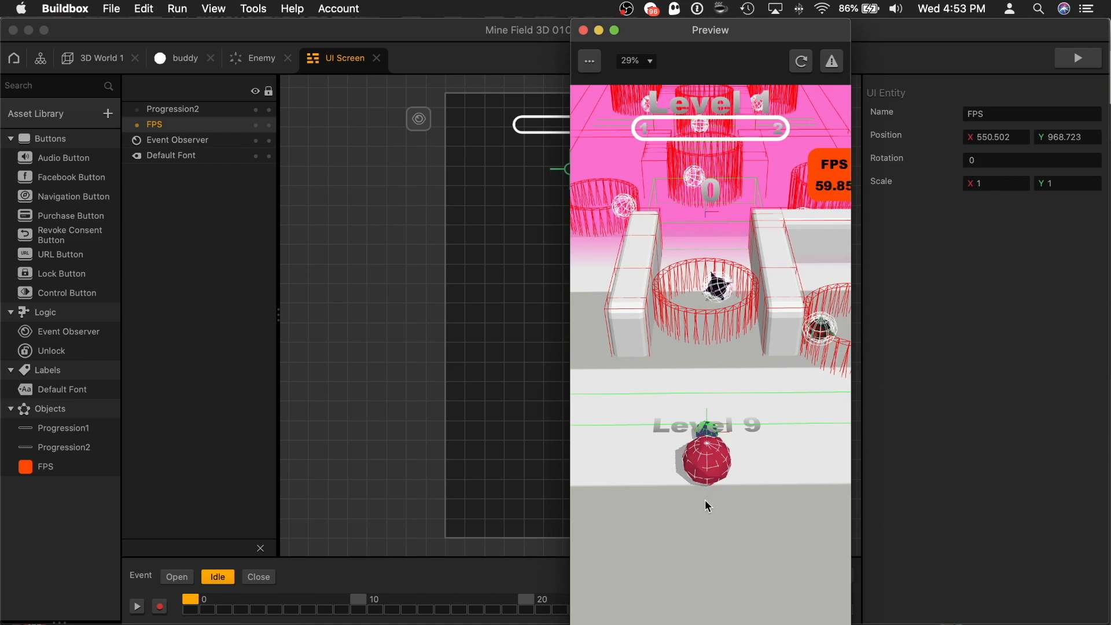
{"action": "left_click", "coordinate": [584, 30]}
Switch to the Mine Field 3D folder in Finder and open the Mine Field 3D 012 Color MGMT project
{"action": "key", "text": "ctrl+Up"}
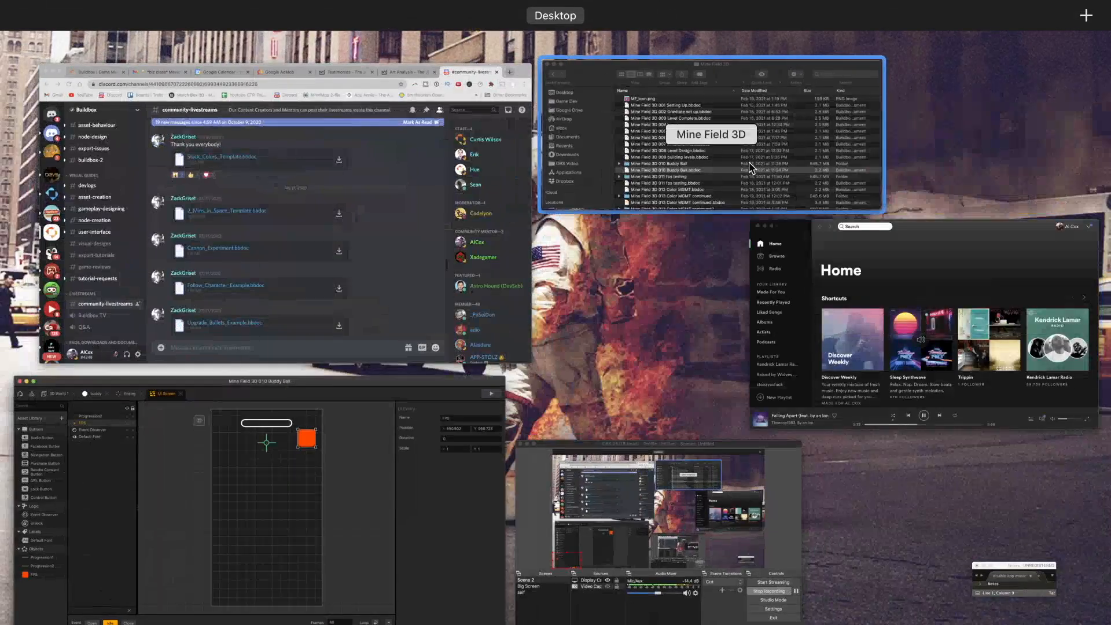
{"action": "left_click", "coordinate": [688, 174]}
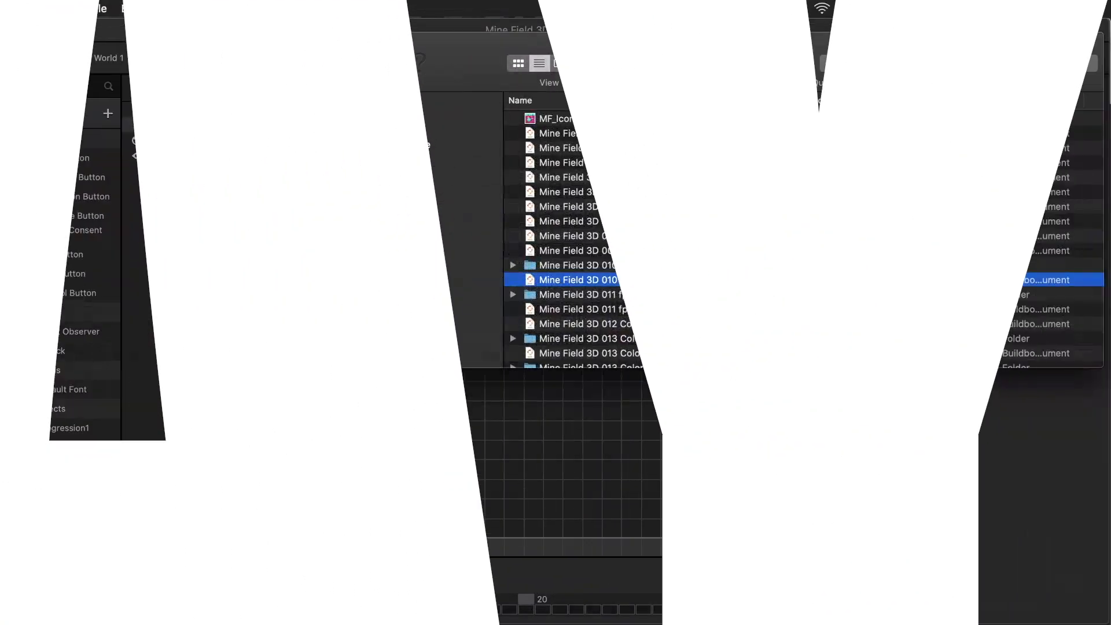
{"action": "scroll", "coordinate": [663, 338], "scroll_direction": "down", "scroll_amount": 2}
{"action": "left_click", "coordinate": [647, 295]}
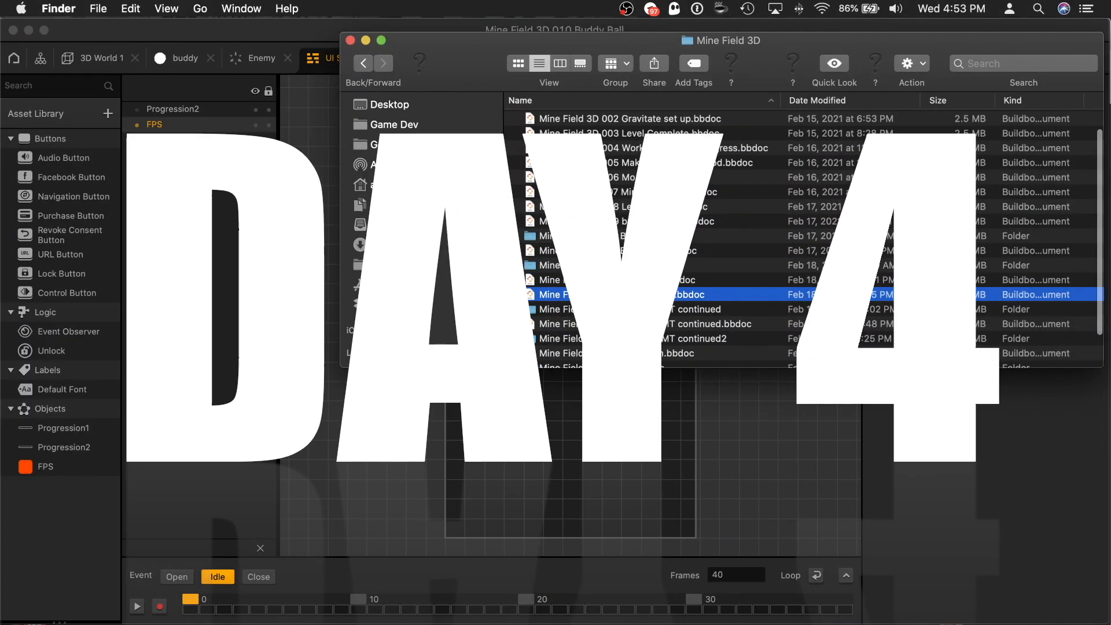
{"action": "scroll", "coordinate": [804, 242], "scroll_direction": "down", "scroll_amount": 2}
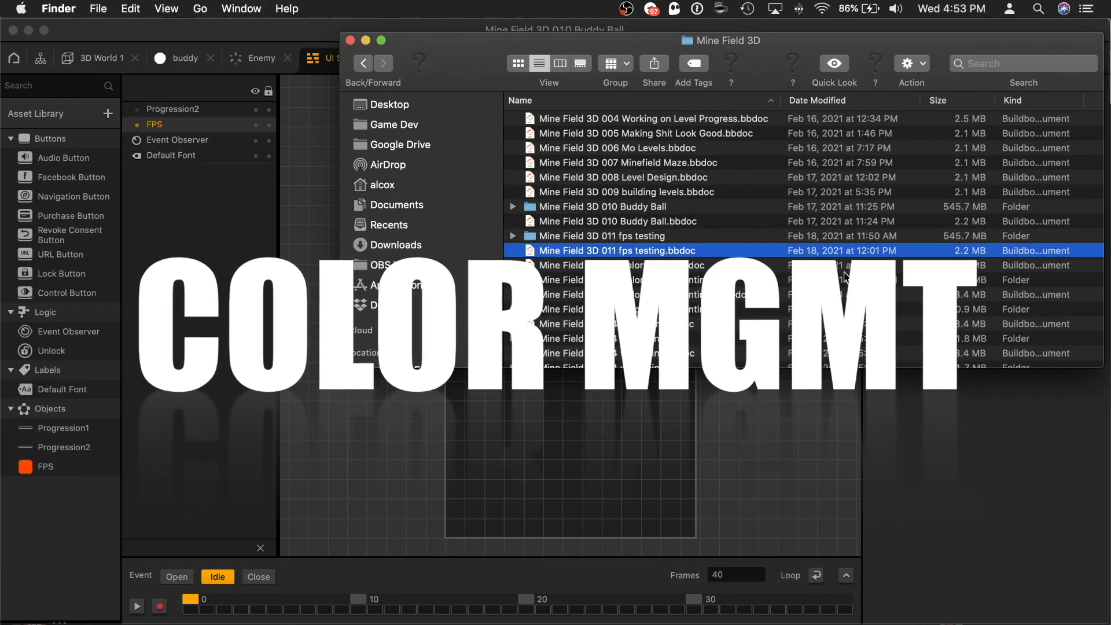
{"action": "double_click", "coordinate": [688, 271]}
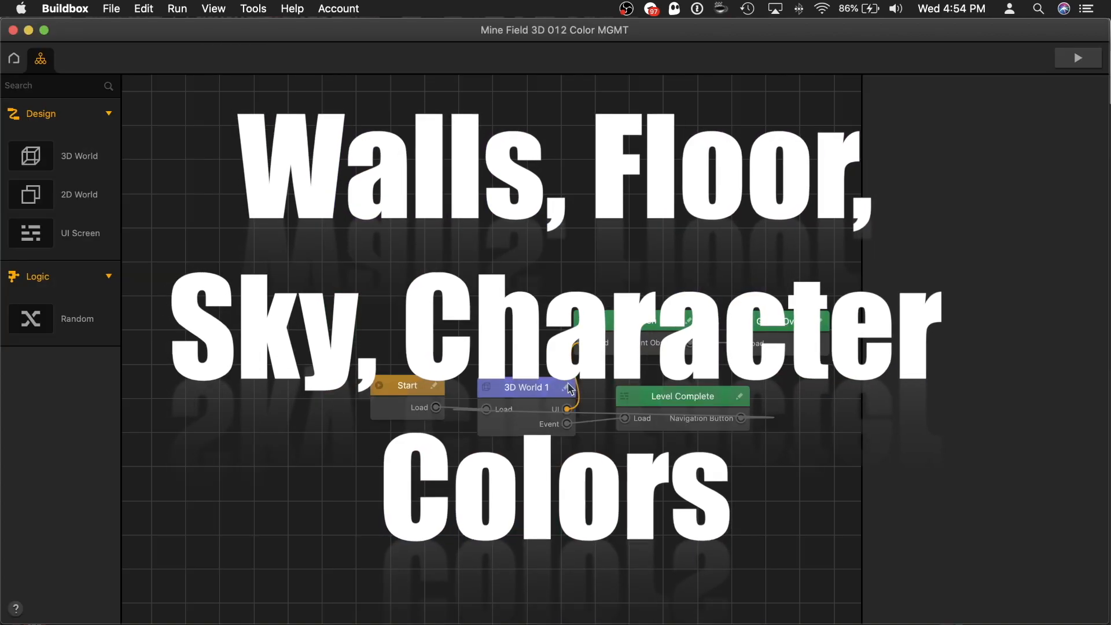
Show level section 4 of 3D World 1 and open the Character asset's node map
{"action": "double_click", "coordinate": [569, 385]}
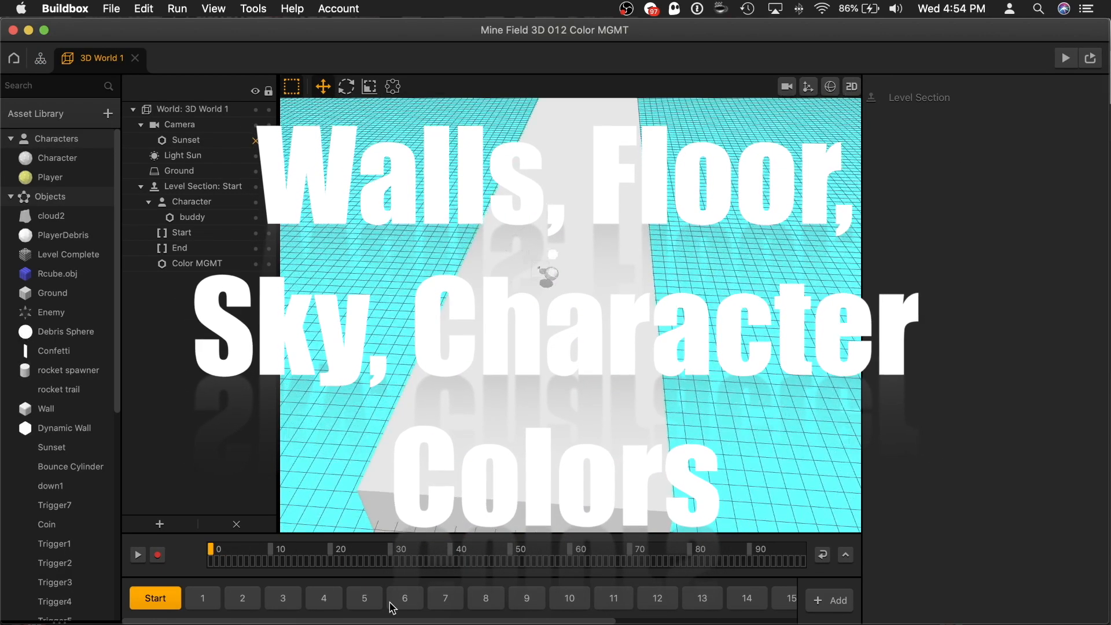
{"action": "left_click", "coordinate": [327, 607]}
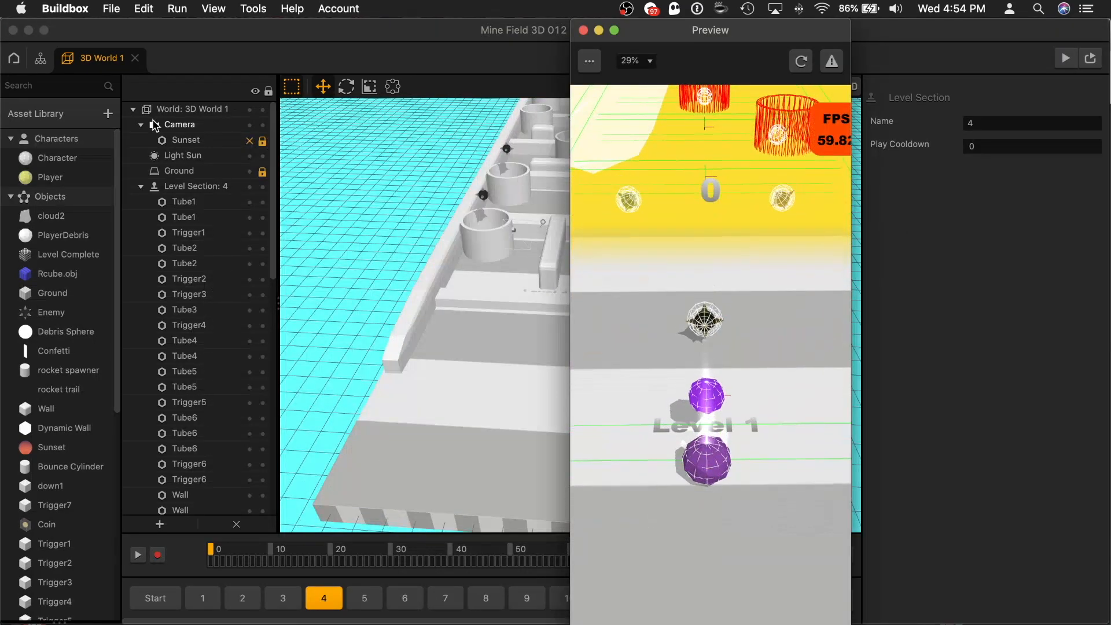
{"action": "double_click", "coordinate": [58, 157]}
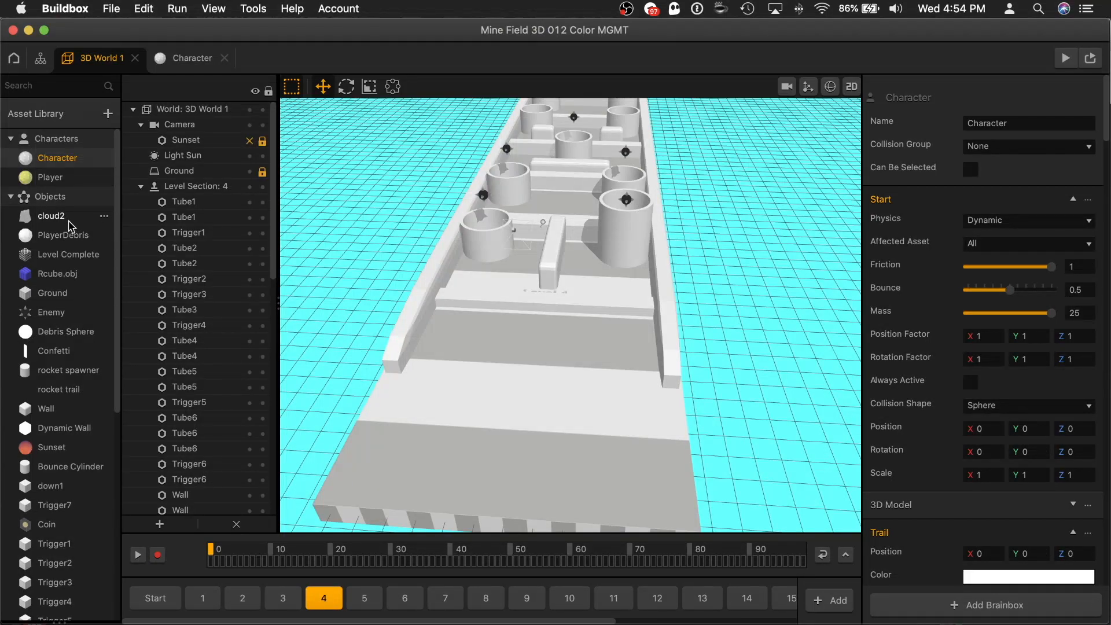
Open the Color MGMT asset's node map and inspect the colors of its Set Background nodes
{"action": "scroll", "coordinate": [63, 347], "scroll_direction": "down", "scroll_amount": 10}
{"action": "double_click", "coordinate": [61, 515]}
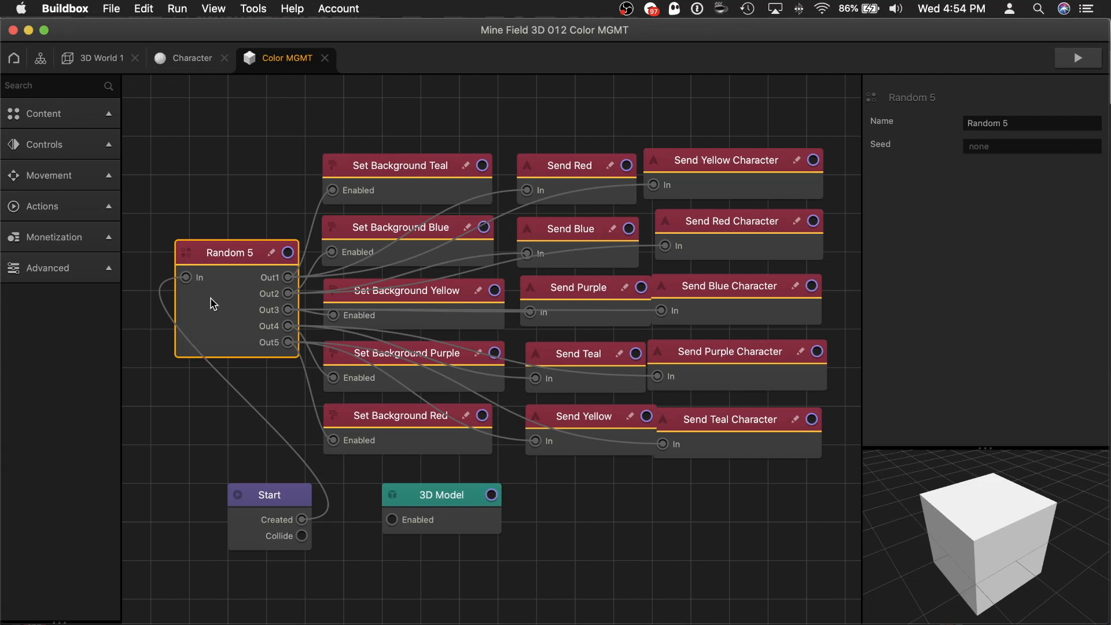
{"action": "left_click", "coordinate": [391, 193]}
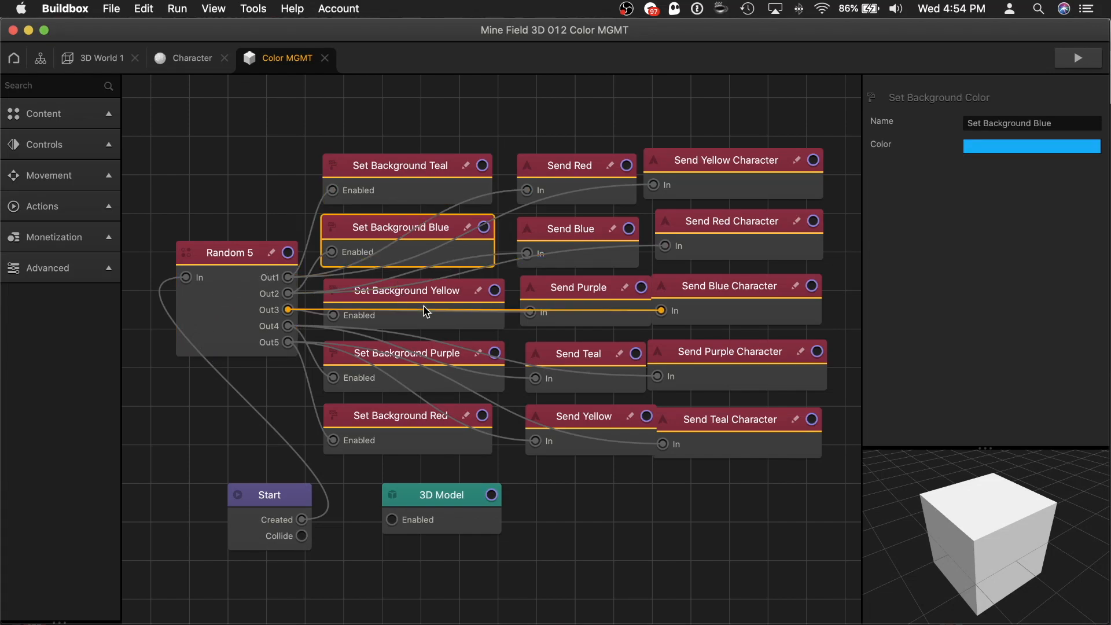
{"action": "left_click", "coordinate": [443, 357]}
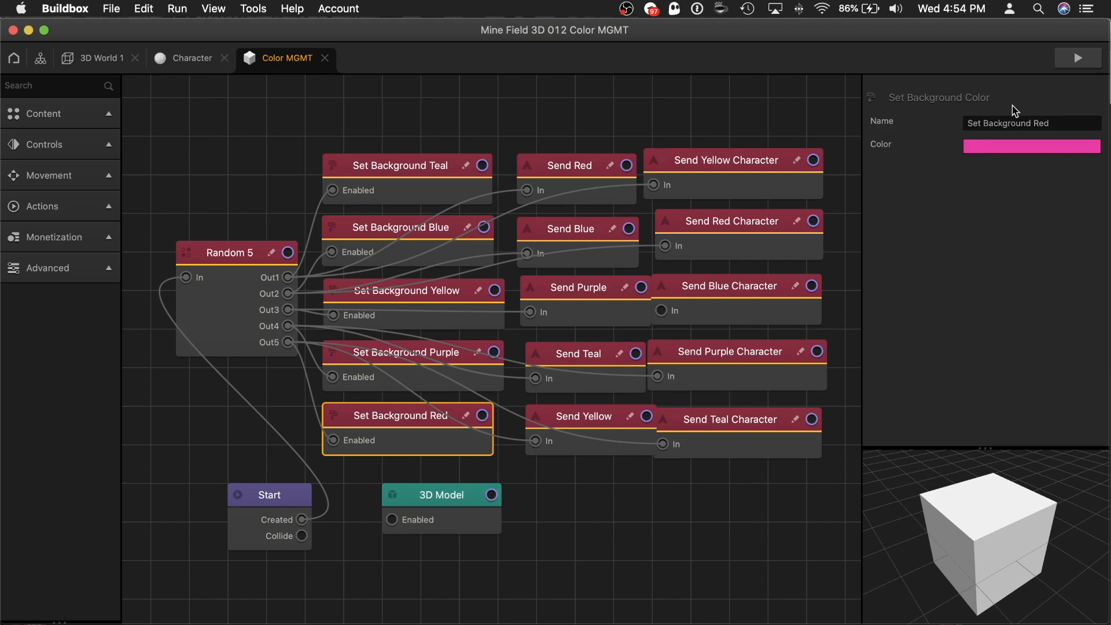
Preview the game, return to the project's scene map, and turn off Debug Mode in the preview
{"action": "left_click", "coordinate": [1068, 63]}
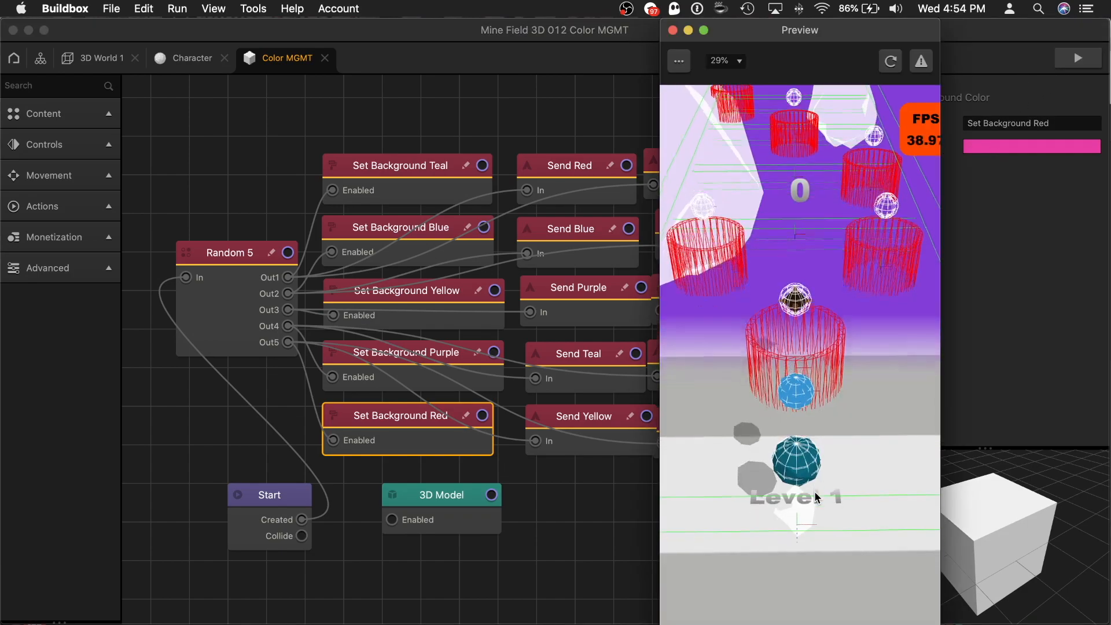
{"action": "left_click", "coordinate": [107, 57]}
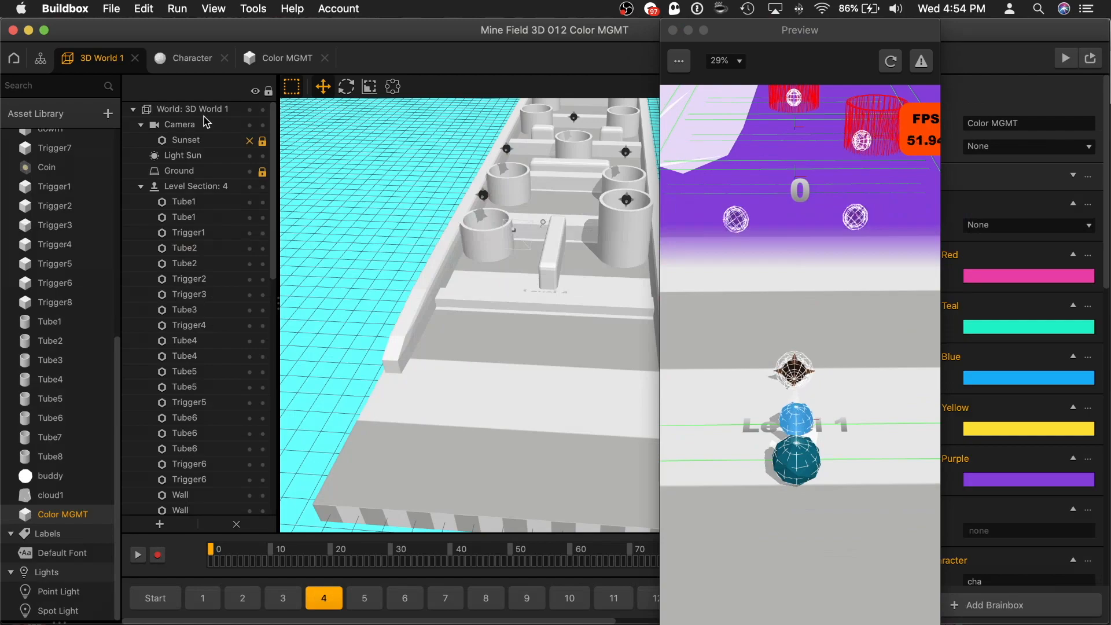
{"action": "left_click", "coordinate": [39, 58]}
{"action": "left_click_drag", "start_coordinate": [820, 35], "coordinate": [665, 37]}
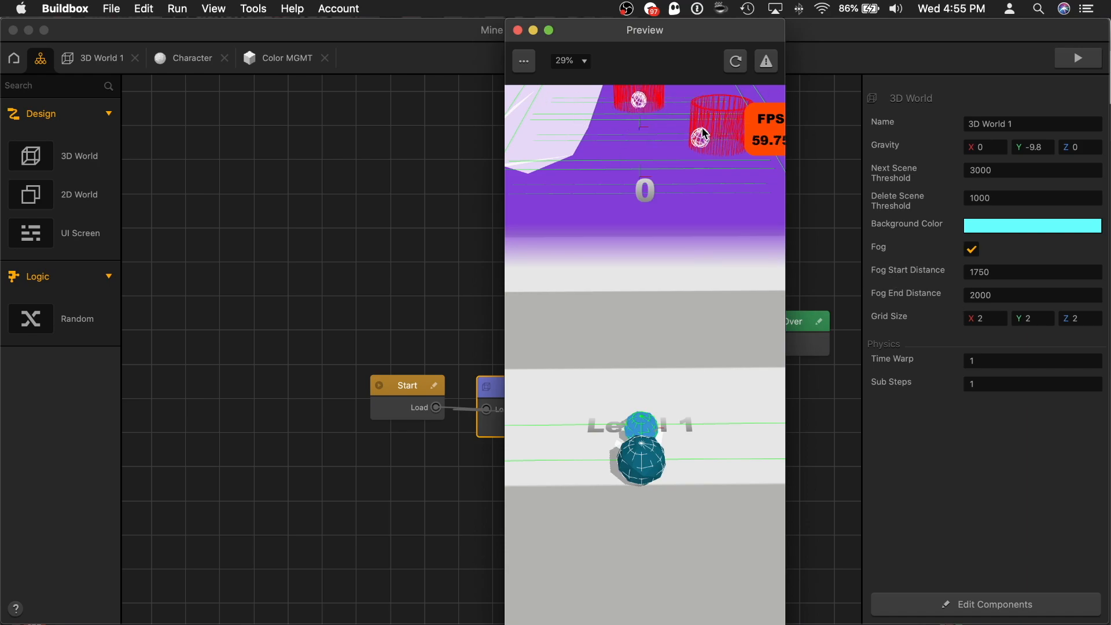
{"action": "left_click", "coordinate": [526, 62]}
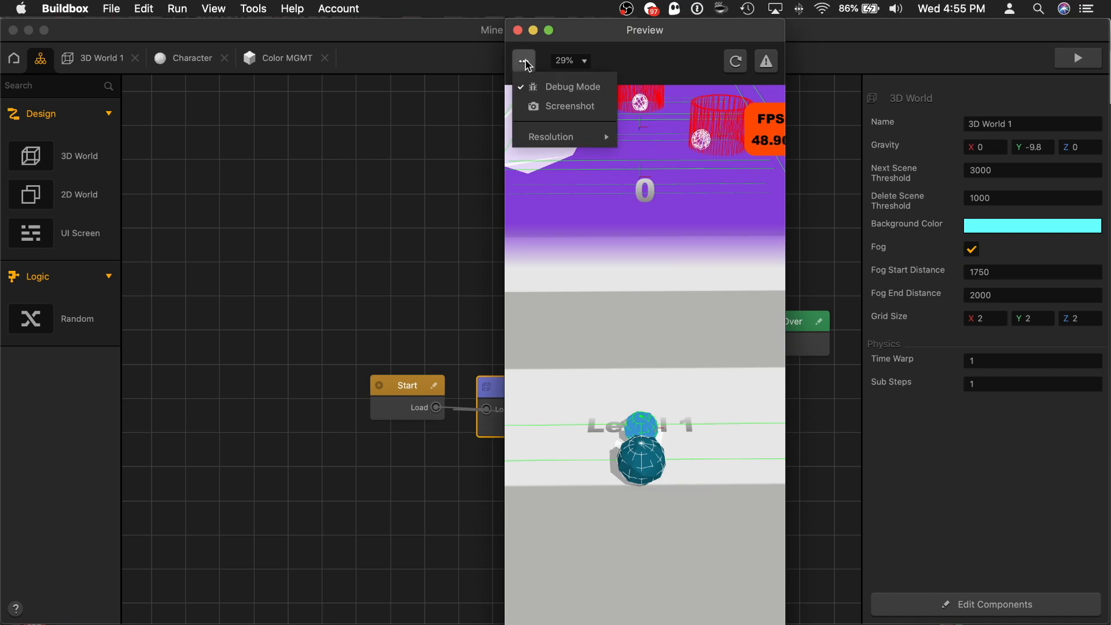
{"action": "left_click", "coordinate": [536, 92]}
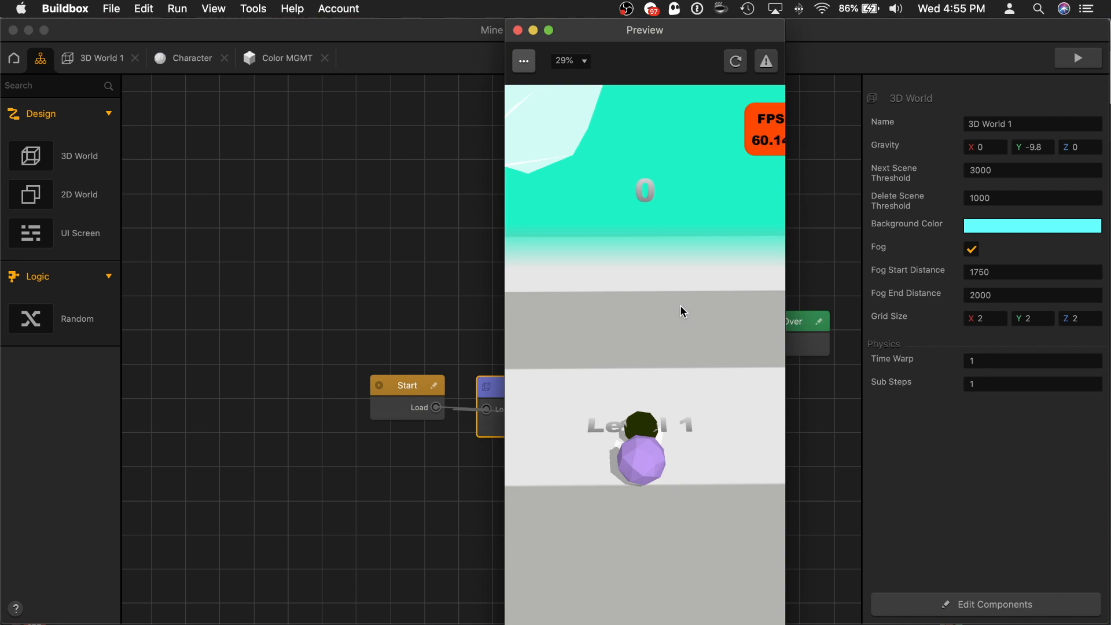
Play Level 1 several times in the preview, restarting after each game over to compare the random color schemes
{"action": "mouse_move", "coordinate": [641, 558]}
{"action": "left_mouse_down"}
{"action": "mouse_move", "coordinate": [644, 495]}
{"action": "mouse_move", "coordinate": [634, 494]}
{"action": "mouse_move", "coordinate": [652, 494]}
{"action": "mouse_move", "coordinate": [671, 460]}
{"action": "mouse_move", "coordinate": [675, 527]}
{"action": "left_mouse_up"}
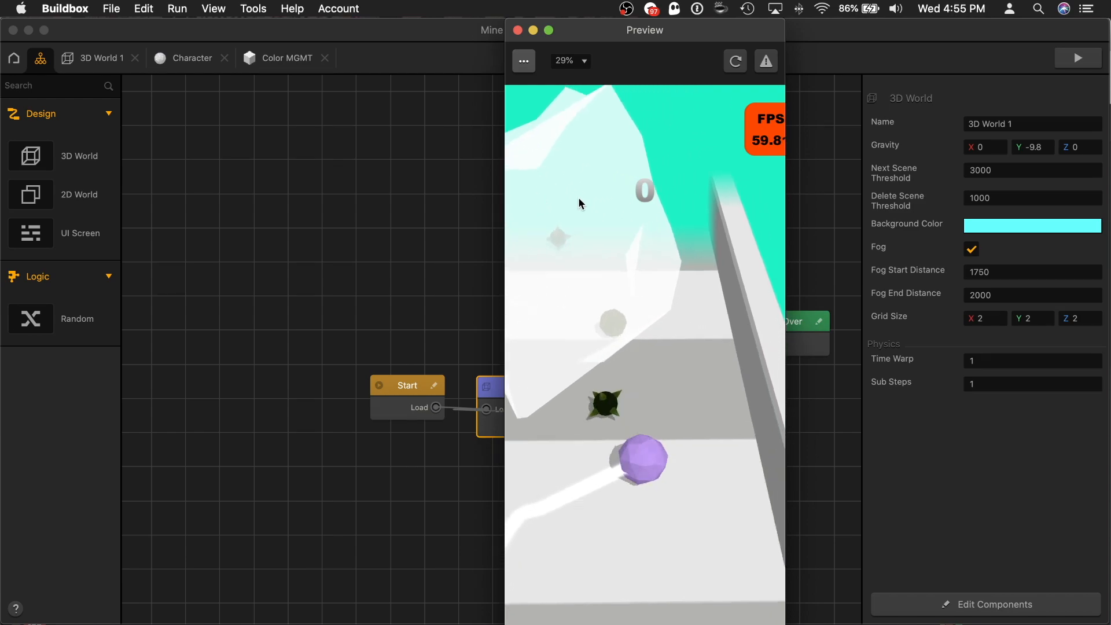
{"action": "mouse_move", "coordinate": [657, 325]}
{"action": "left_mouse_down"}
{"action": "mouse_move", "coordinate": [640, 330]}
{"action": "mouse_move", "coordinate": [662, 308]}
{"action": "mouse_move", "coordinate": [648, 454]}
{"action": "mouse_move", "coordinate": [644, 400]}
{"action": "mouse_move", "coordinate": [669, 390]}
{"action": "mouse_move", "coordinate": [669, 248]}
{"action": "mouse_move", "coordinate": [620, 318]}
{"action": "mouse_move", "coordinate": [644, 350]}
{"action": "left_mouse_up"}
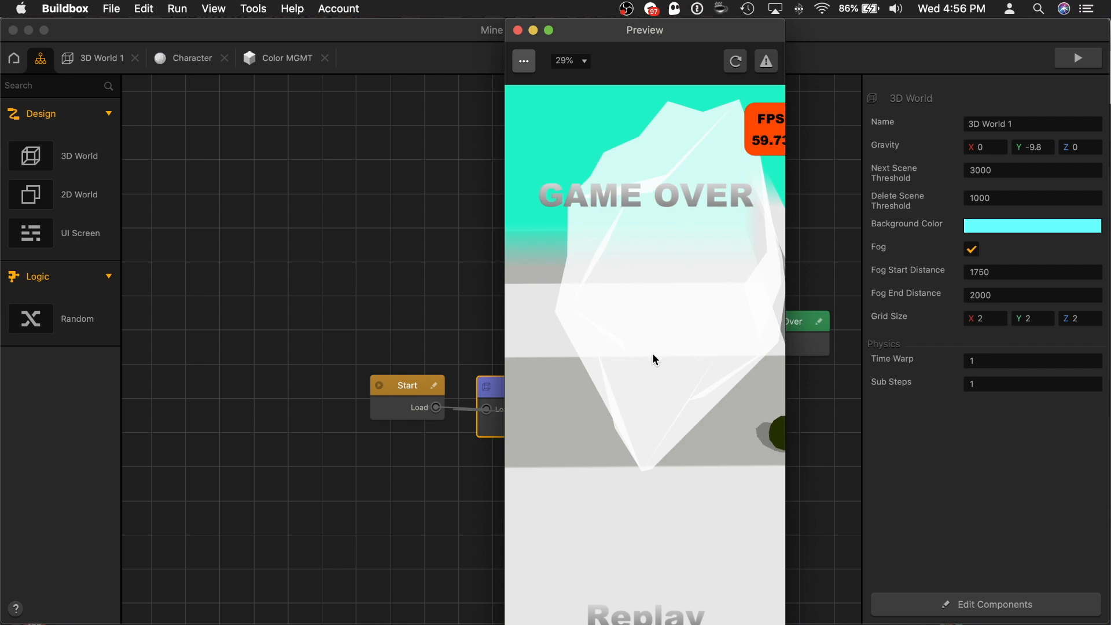
{"action": "left_click", "coordinate": [654, 462]}
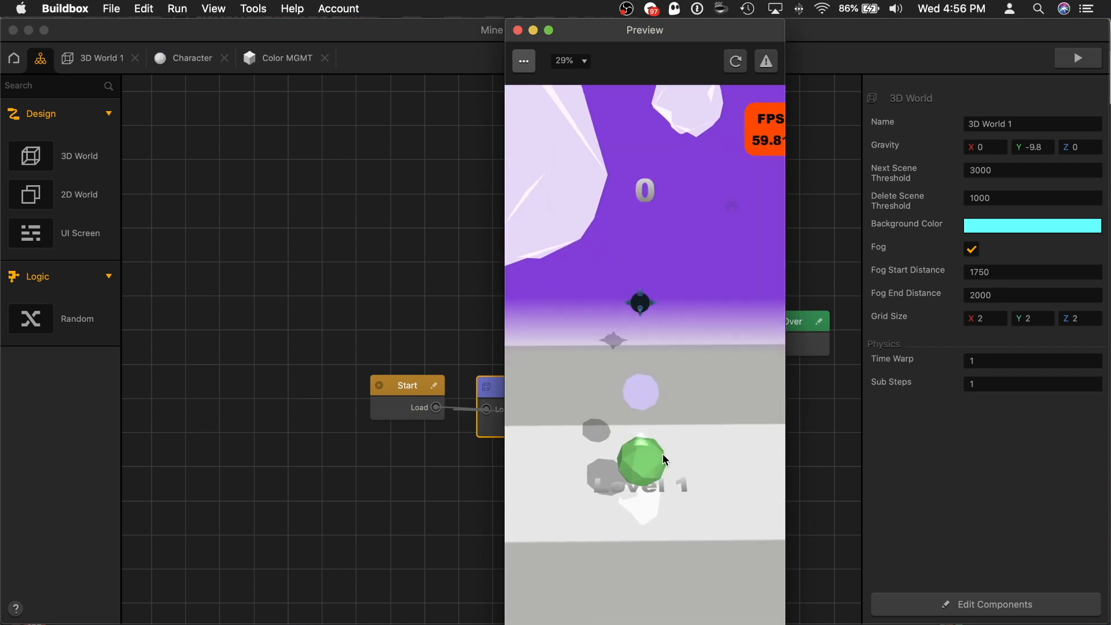
{"action": "mouse_move", "coordinate": [661, 453]}
{"action": "left_mouse_down"}
{"action": "mouse_move", "coordinate": [577, 457]}
{"action": "mouse_move", "coordinate": [630, 450]}
{"action": "mouse_move", "coordinate": [651, 462]}
{"action": "mouse_move", "coordinate": [614, 437]}
{"action": "mouse_move", "coordinate": [581, 493]}
{"action": "mouse_move", "coordinate": [573, 450]}
{"action": "mouse_move", "coordinate": [647, 426]}
{"action": "mouse_move", "coordinate": [645, 448]}
{"action": "mouse_move", "coordinate": [626, 441]}
{"action": "left_mouse_up"}
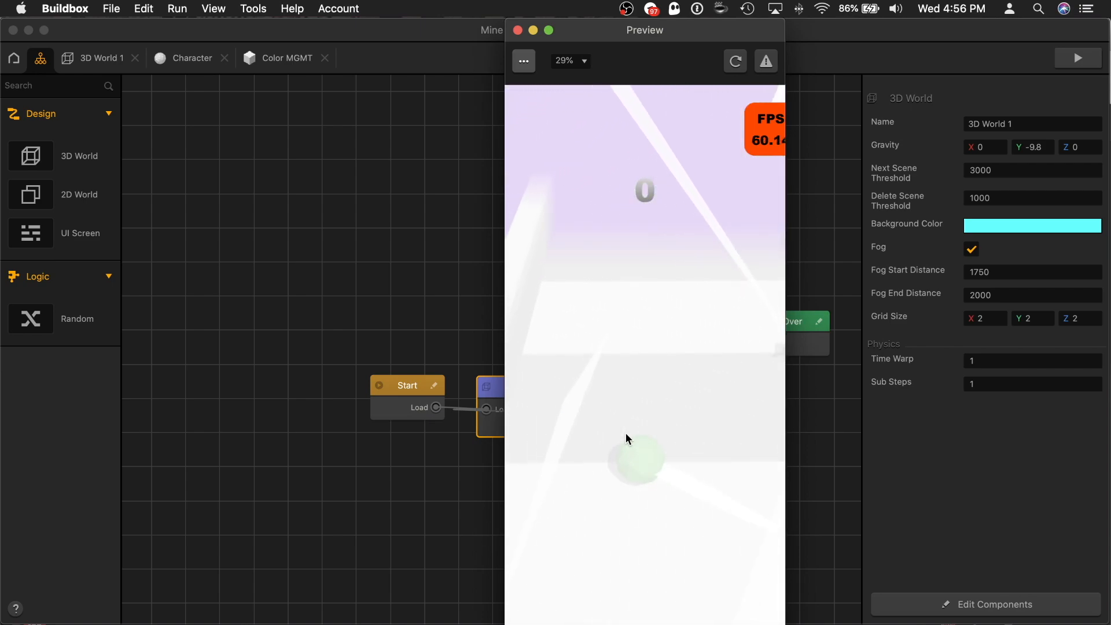
{"action": "mouse_move", "coordinate": [624, 450]}
{"action": "left_mouse_down"}
{"action": "mouse_move", "coordinate": [571, 429]}
{"action": "mouse_move", "coordinate": [603, 431]}
{"action": "mouse_move", "coordinate": [609, 451]}
{"action": "mouse_move", "coordinate": [596, 431]}
{"action": "mouse_move", "coordinate": [568, 443]}
{"action": "mouse_move", "coordinate": [635, 454]}
{"action": "left_mouse_up"}
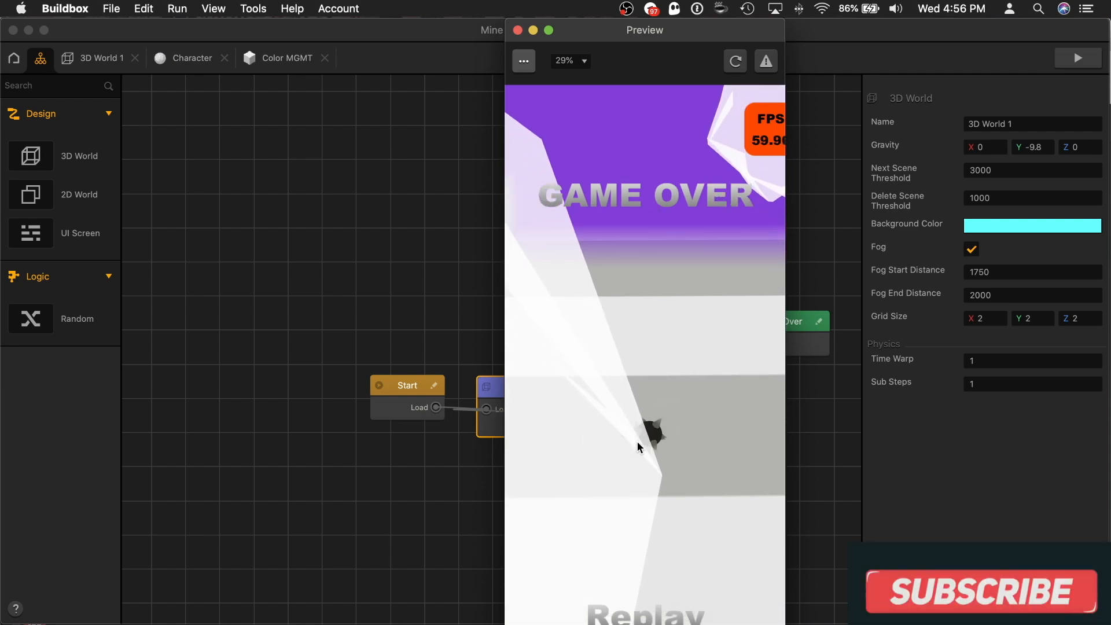
{"action": "left_click", "coordinate": [647, 549]}
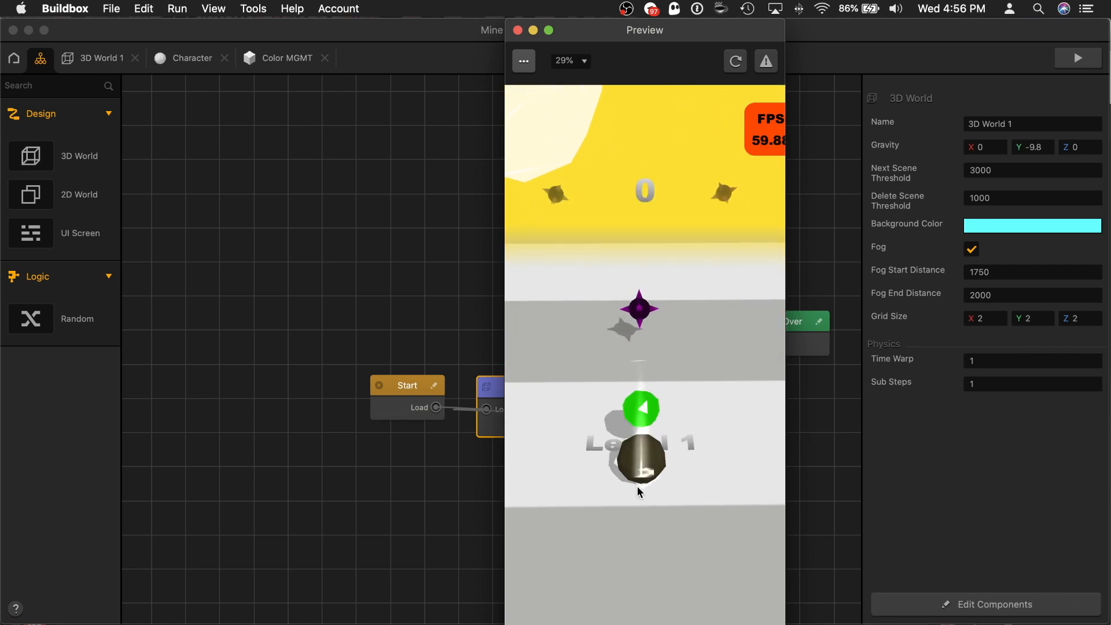
{"action": "mouse_move", "coordinate": [616, 546]}
{"action": "left_mouse_down"}
{"action": "mouse_move", "coordinate": [605, 487]}
{"action": "mouse_move", "coordinate": [640, 490]}
{"action": "mouse_move", "coordinate": [619, 503]}
{"action": "mouse_move", "coordinate": [622, 477]}
{"action": "mouse_move", "coordinate": [699, 464]}
{"action": "mouse_move", "coordinate": [630, 495]}
{"action": "mouse_move", "coordinate": [679, 477]}
{"action": "mouse_move", "coordinate": [636, 472]}
{"action": "left_mouse_up"}
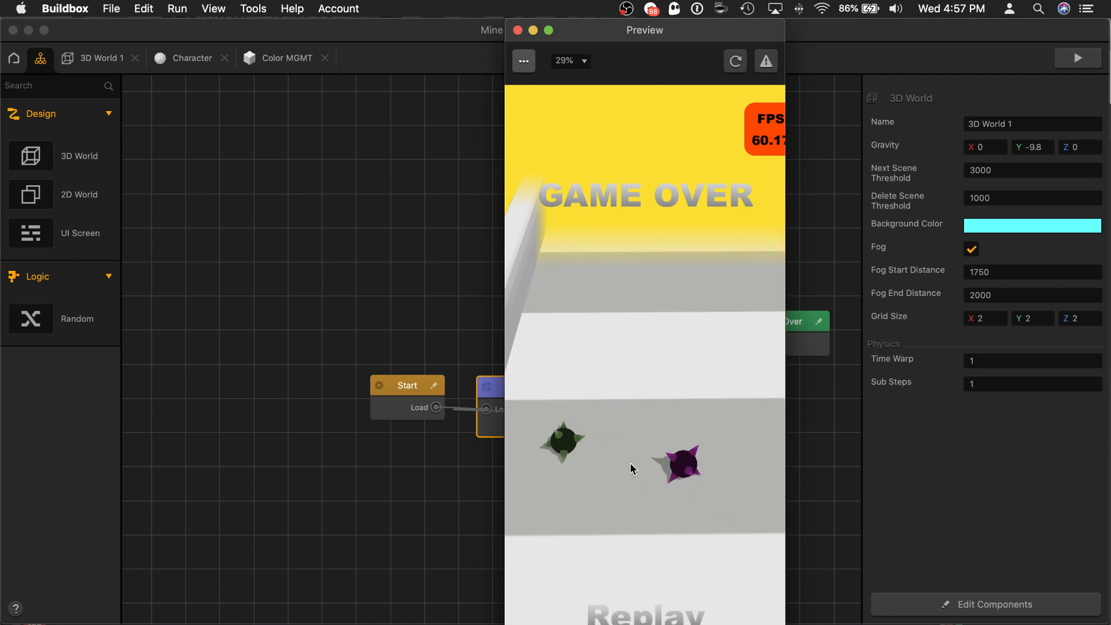
Replay Level 1 through to the checkered finish, continue to the next level and steer the ball there
{"action": "left_click", "coordinate": [636, 575]}
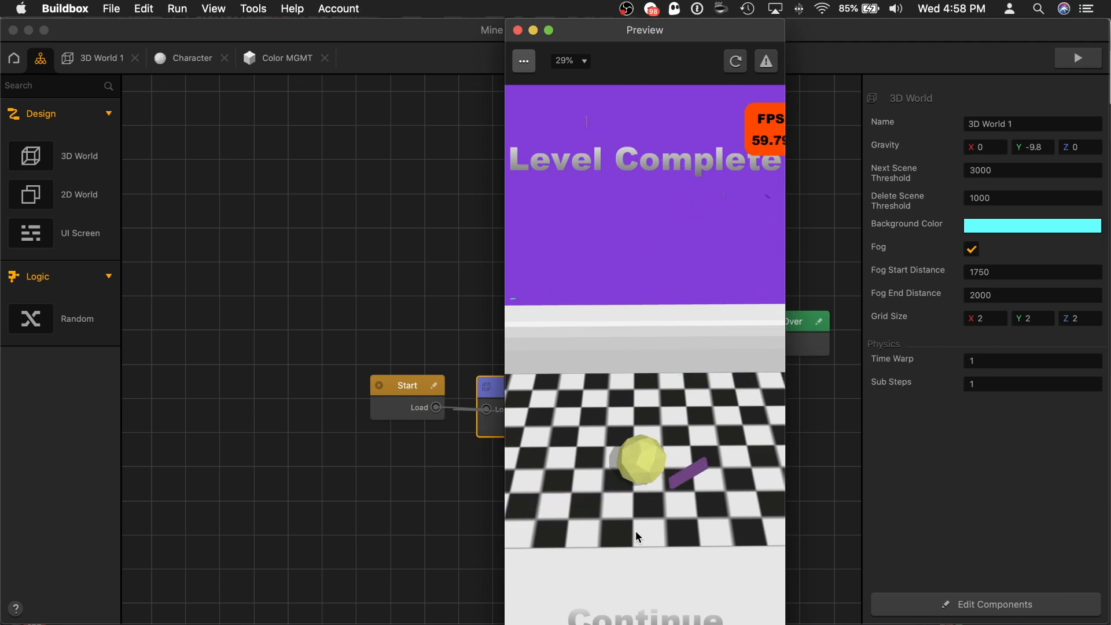
{"action": "left_click", "coordinate": [635, 530]}
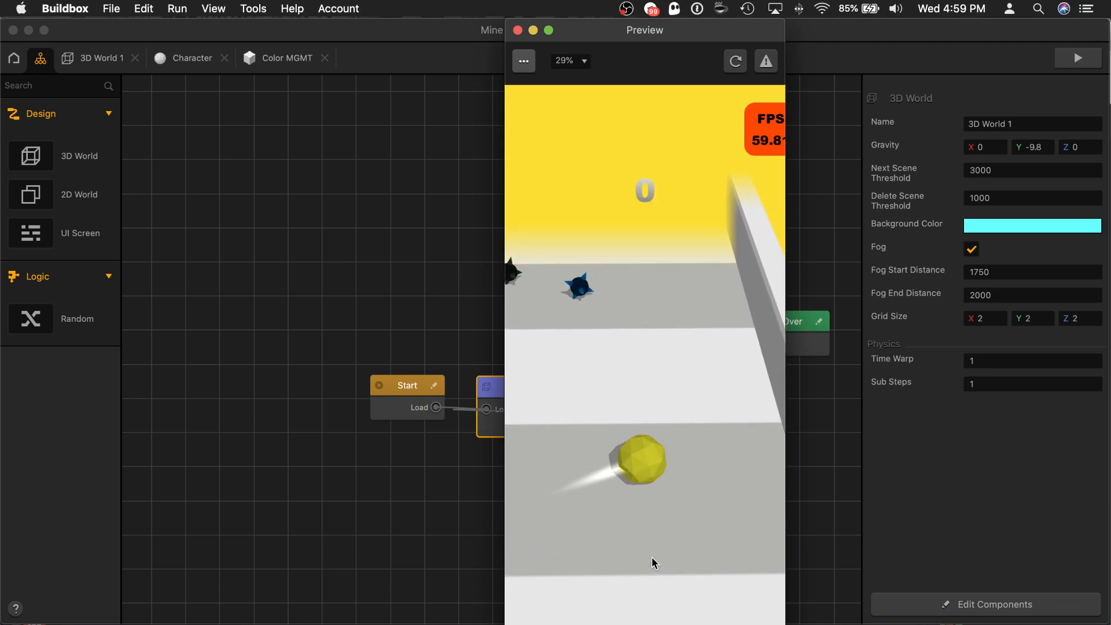
{"action": "mouse_move", "coordinate": [651, 556]}
{"action": "left_mouse_down"}
{"action": "mouse_move", "coordinate": [599, 509]}
{"action": "mouse_move", "coordinate": [620, 509]}
{"action": "mouse_move", "coordinate": [609, 505]}
{"action": "left_mouse_up"}
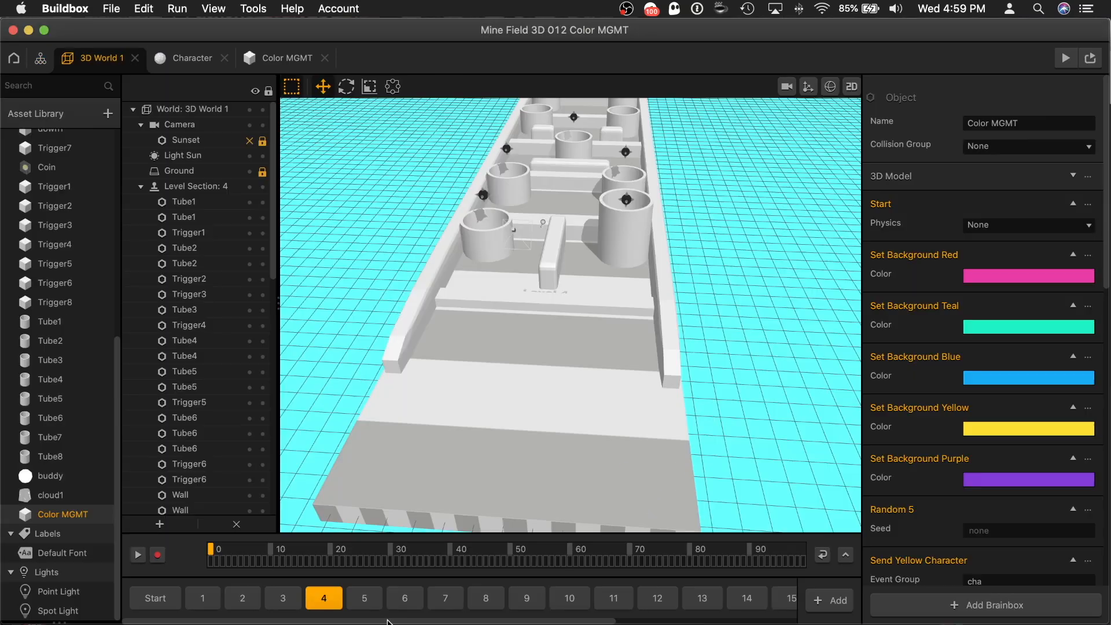
Look through the 3D World 1 level sections from 6 to 20, orbiting the lane to compare their layouts
{"action": "left_click", "coordinate": [347, 598]}
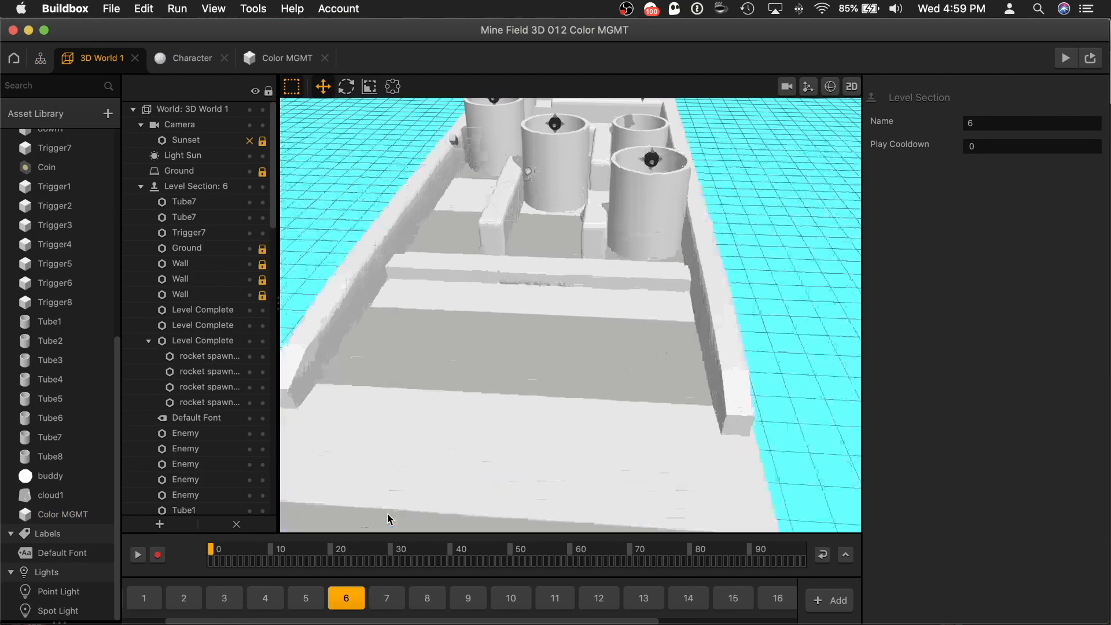
{"action": "right_click_drag", "start_coordinate": [487, 405], "coordinate": [509, 512]}
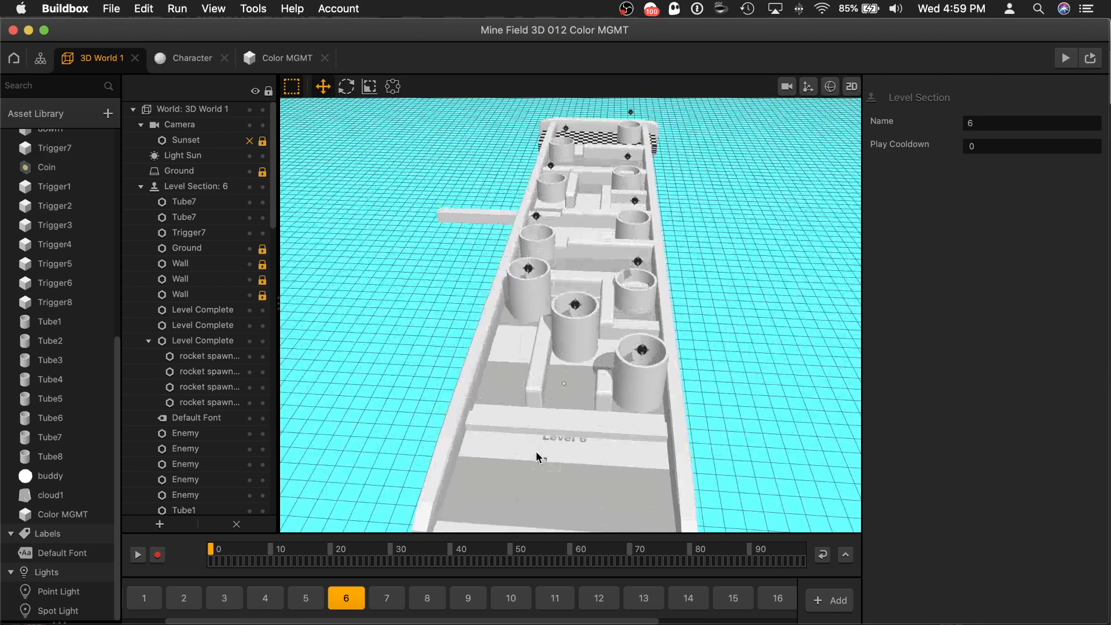
{"action": "left_click", "coordinate": [387, 606]}
{"action": "left_click", "coordinate": [427, 603]}
{"action": "left_click", "coordinate": [469, 603]}
{"action": "left_click", "coordinate": [508, 599]}
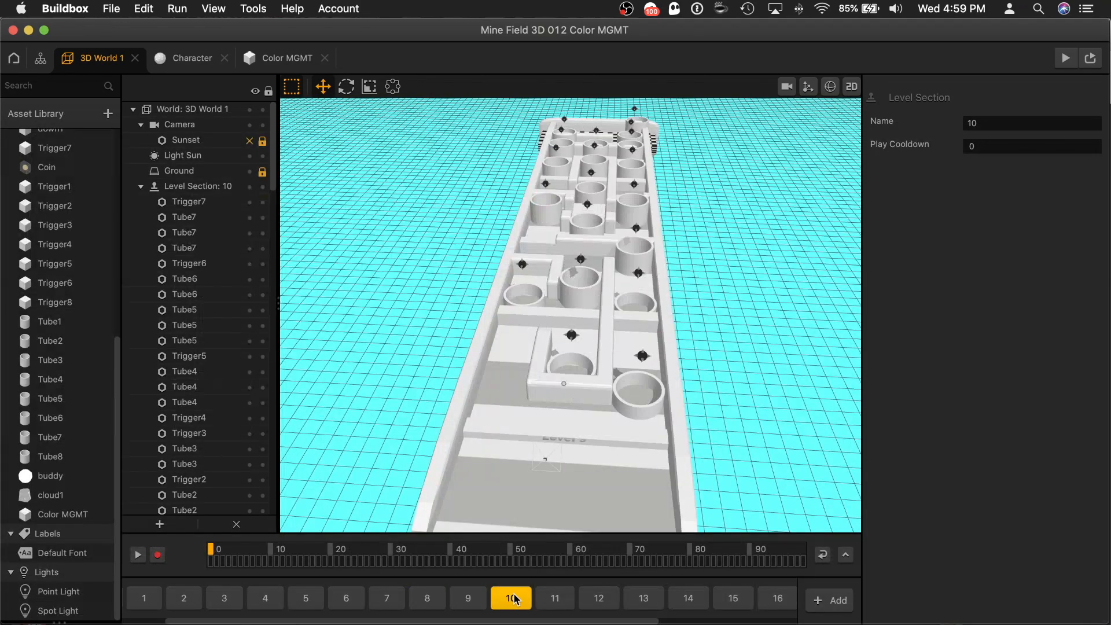
{"action": "left_click", "coordinate": [555, 600]}
{"action": "left_click", "coordinate": [599, 600]}
{"action": "left_click", "coordinate": [643, 600]}
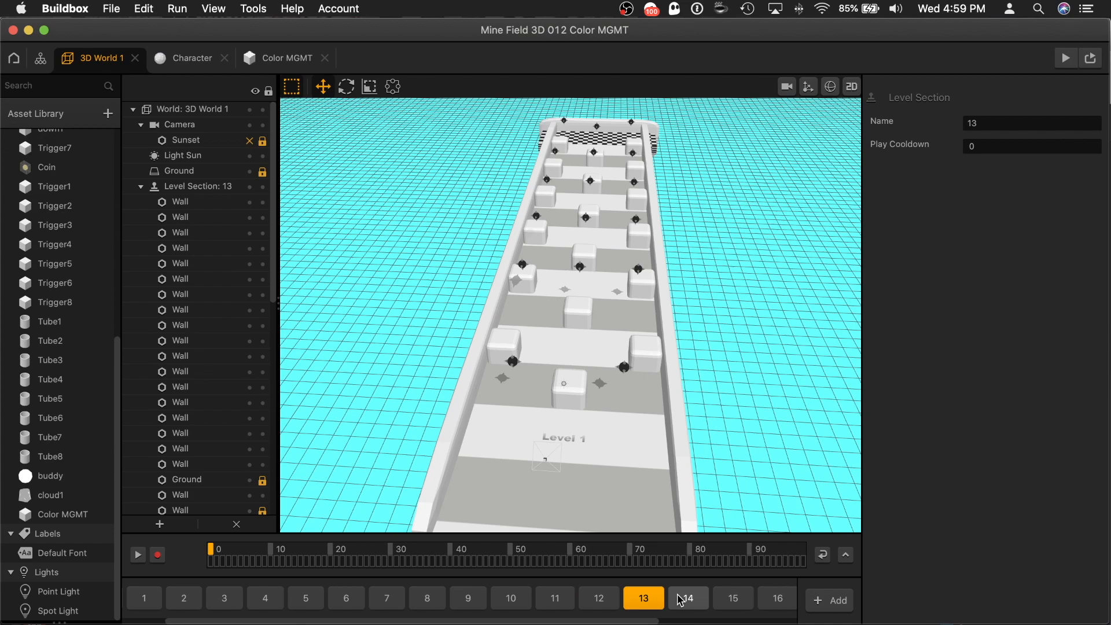
{"action": "scroll", "coordinate": [684, 602], "scroll_direction": "right", "scroll_amount": 4}
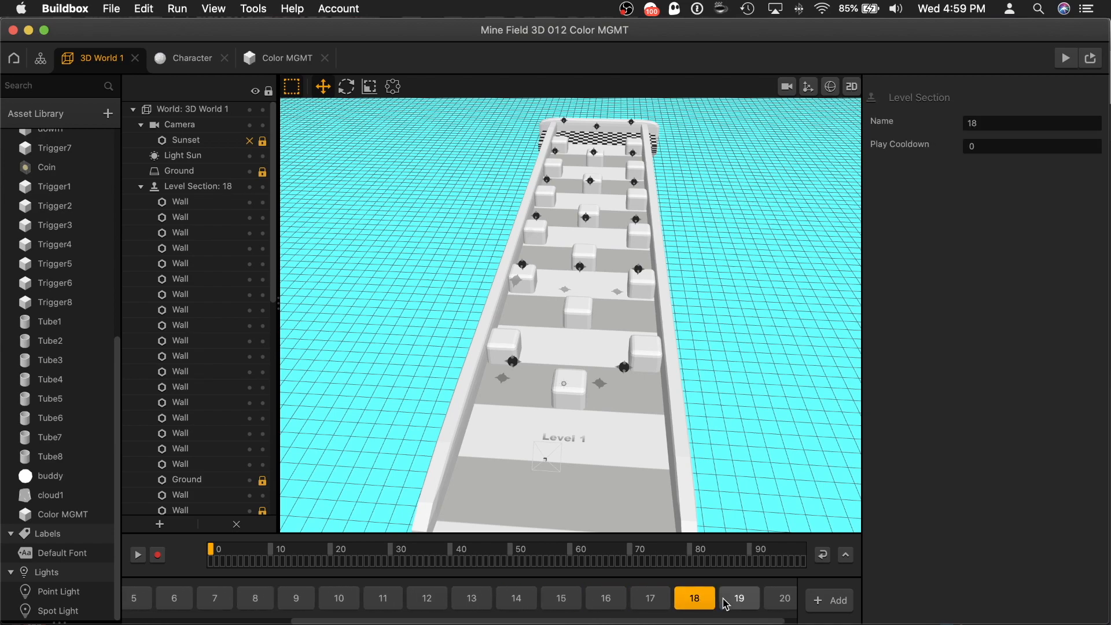
{"action": "left_click", "coordinate": [778, 600]}
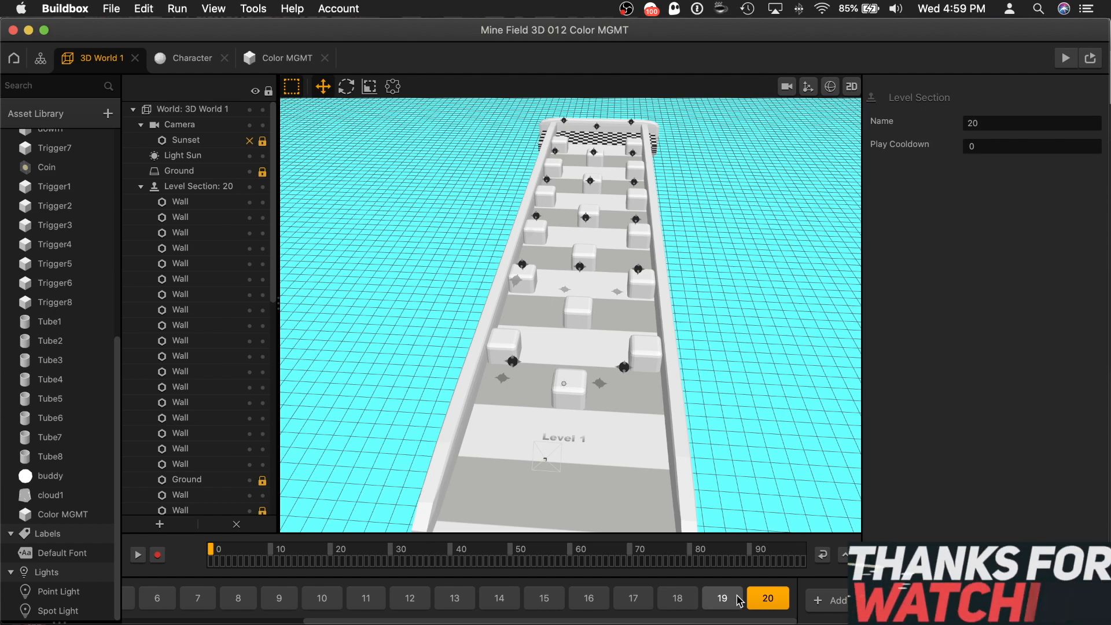
{"action": "scroll", "coordinate": [721, 600], "scroll_direction": "left", "scroll_amount": 5}
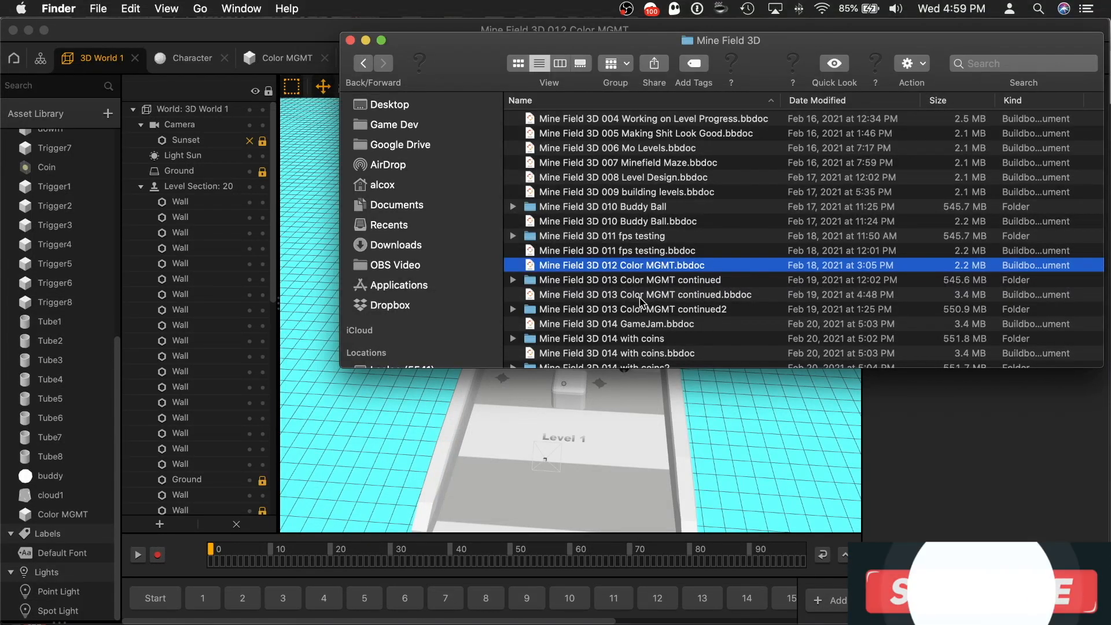
Open the project file Mine Field 3D 013 Color MGMT continued.bbdoc, discarding changes to the current project
{"action": "left_click", "coordinate": [641, 295]}
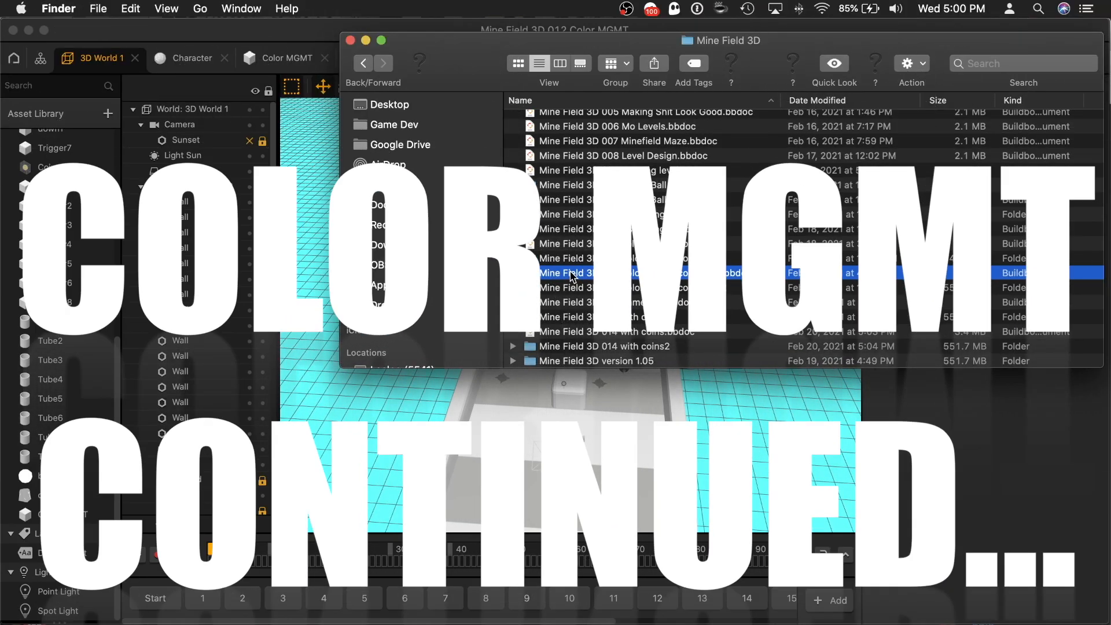
{"action": "double_click", "coordinate": [571, 276]}
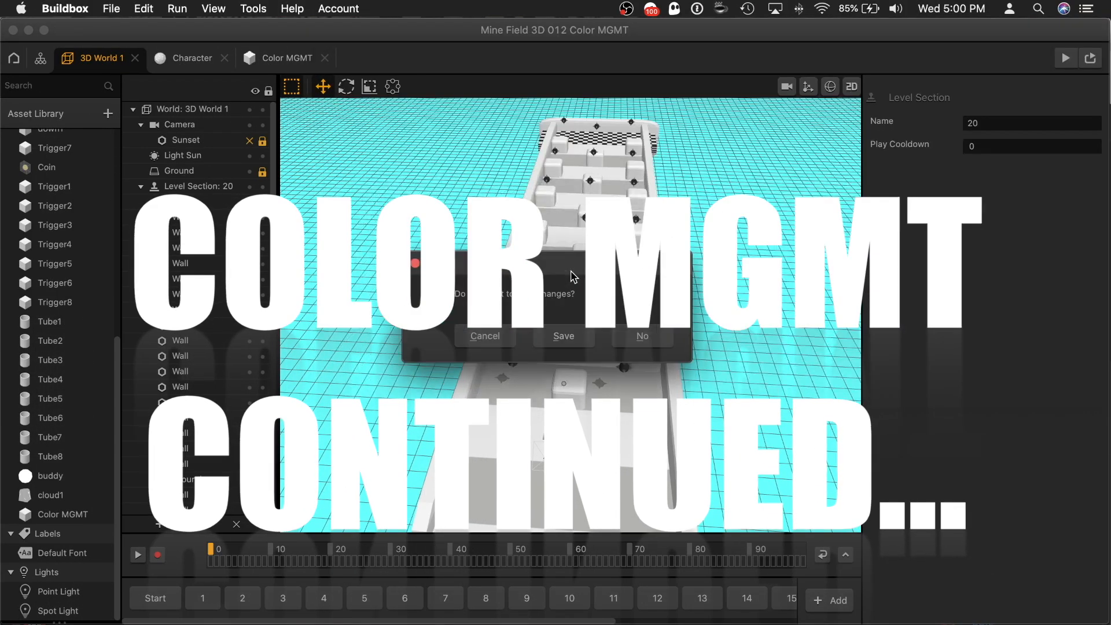
{"action": "left_click", "coordinate": [643, 341]}
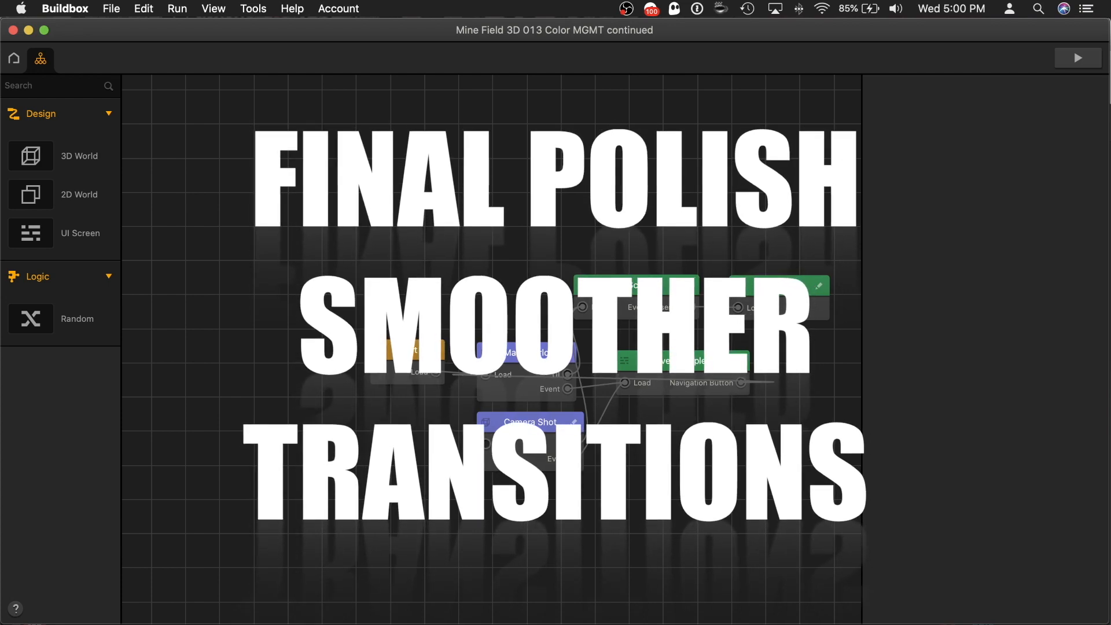
Open the Camera Shot world from the scene map, preview it and start a screenshot capture
{"action": "left_click", "coordinate": [529, 445]}
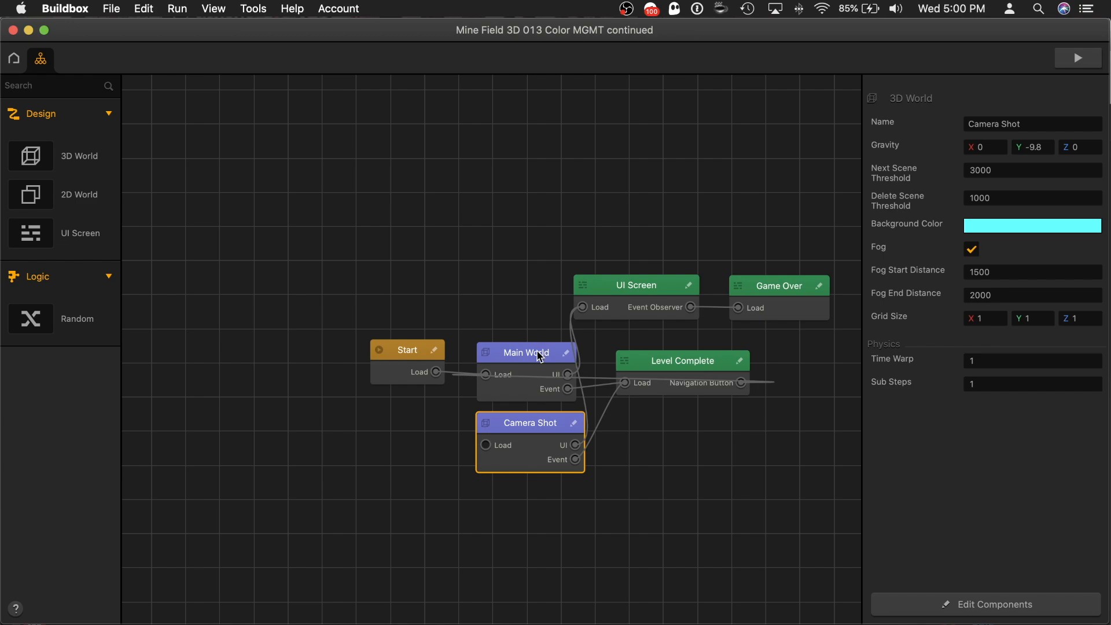
{"action": "double_click", "coordinate": [532, 430]}
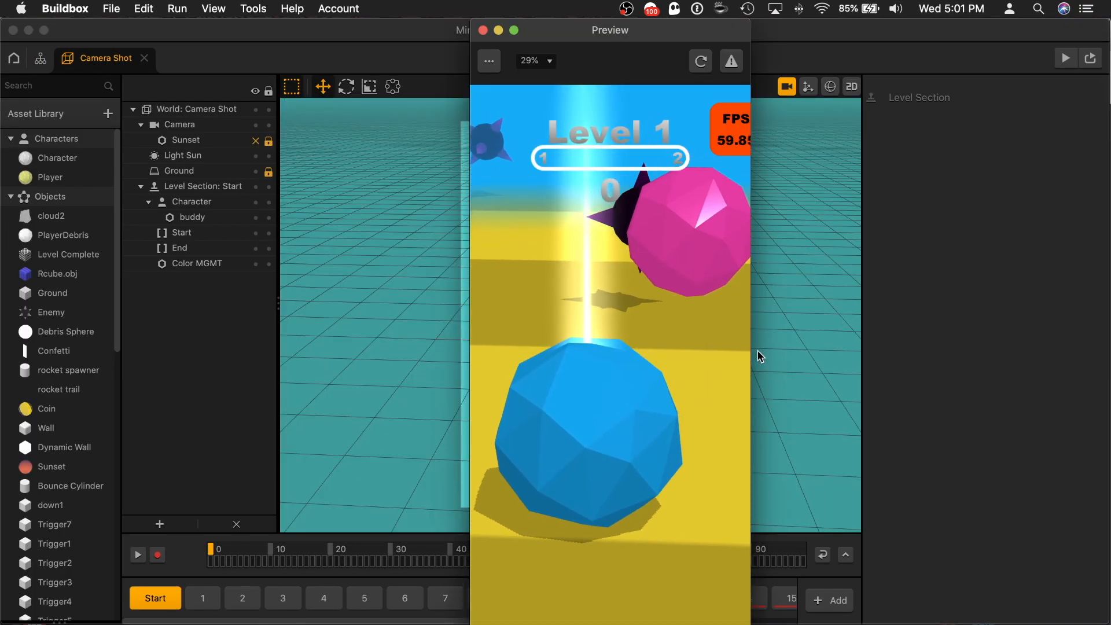
{"action": "key", "text": "super+shift+4"}
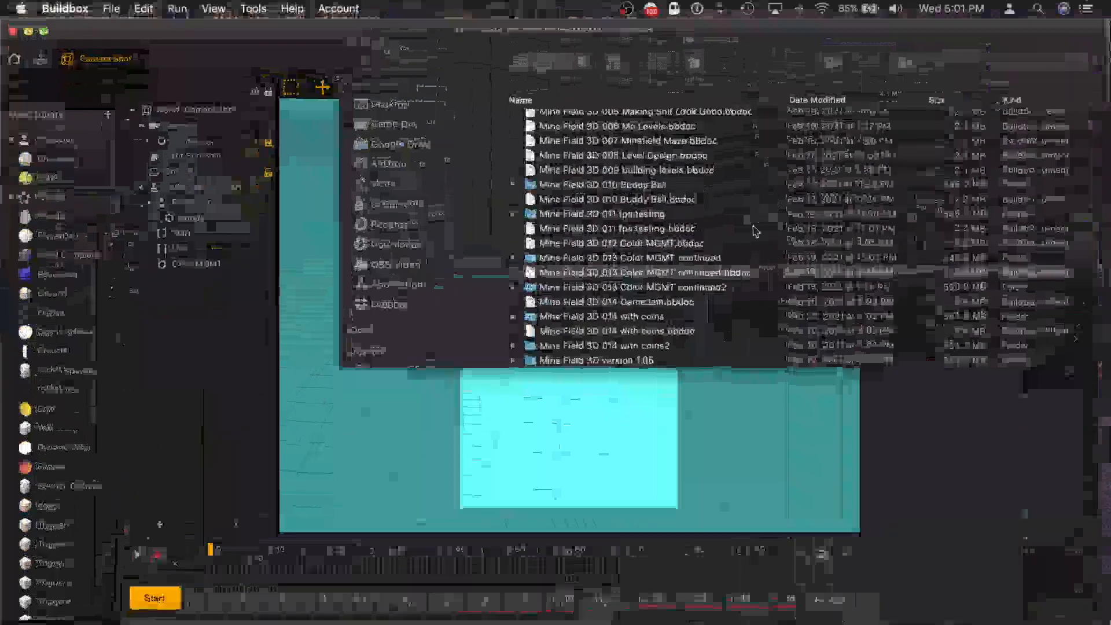
Preview the MF_Icon.png image in the Mine Field 3D folder, close it and switch back to Buildbox
{"action": "scroll", "coordinate": [636, 231], "scroll_direction": "up", "scroll_amount": 5}
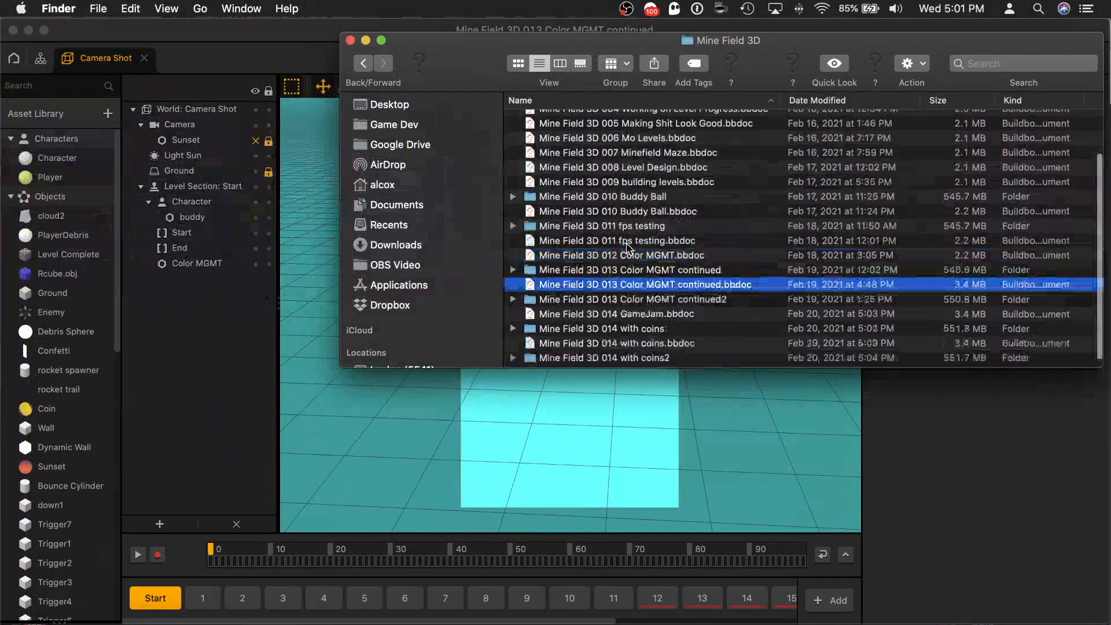
{"action": "left_click", "coordinate": [557, 119]}
{"action": "key", "text": "space"}
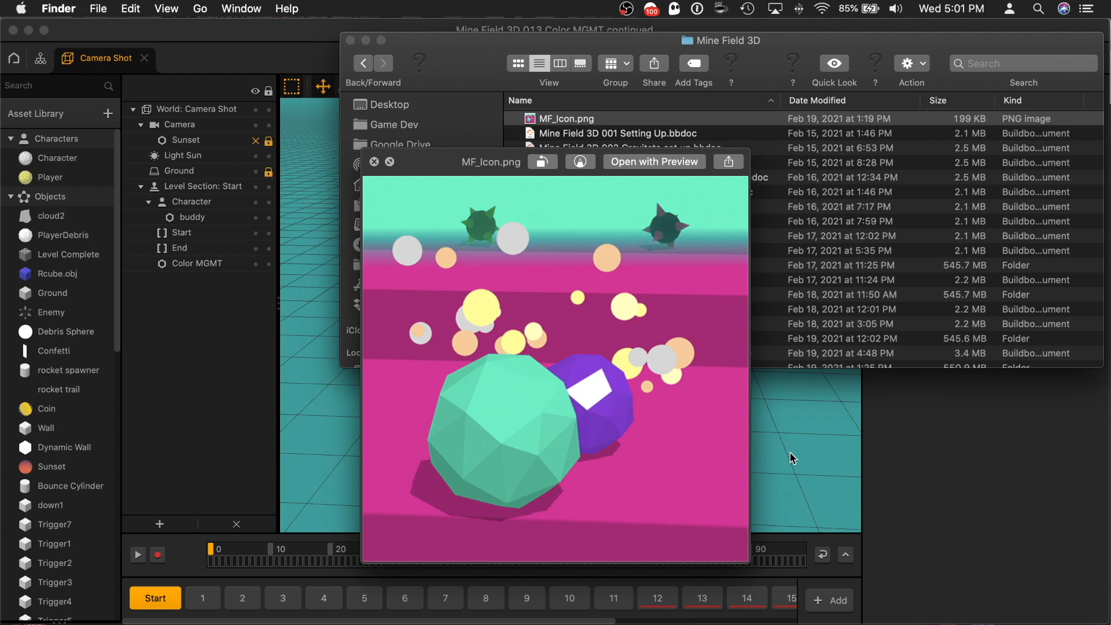
{"action": "left_click", "coordinate": [349, 40]}
{"action": "left_click", "coordinate": [336, 241]}
{"action": "key", "text": "ctrl+Up"}
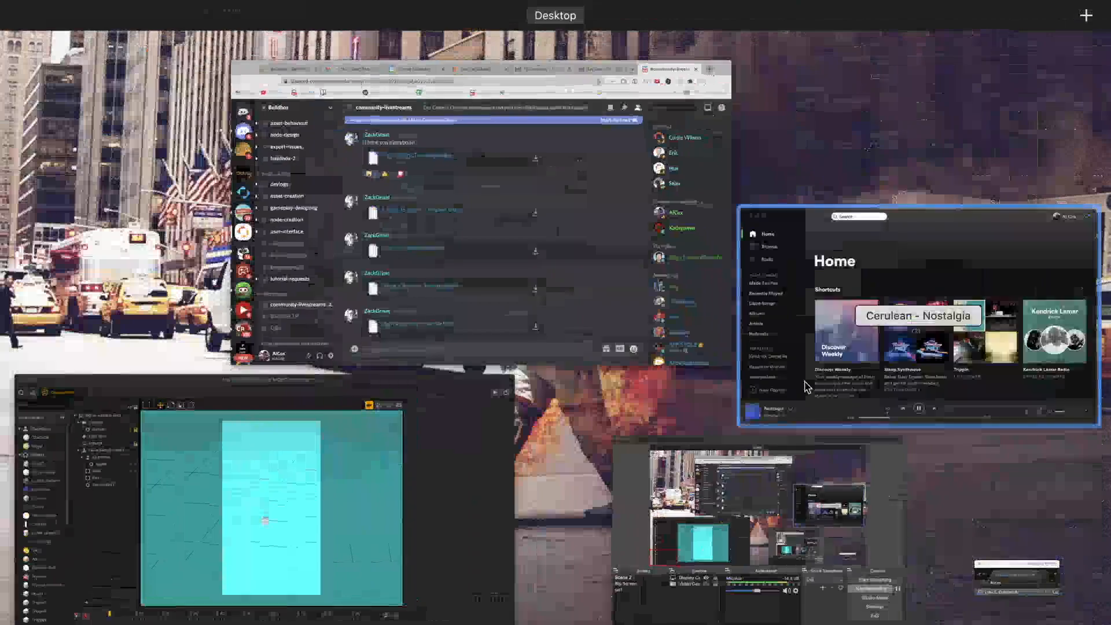
{"action": "left_click", "coordinate": [391, 426]}
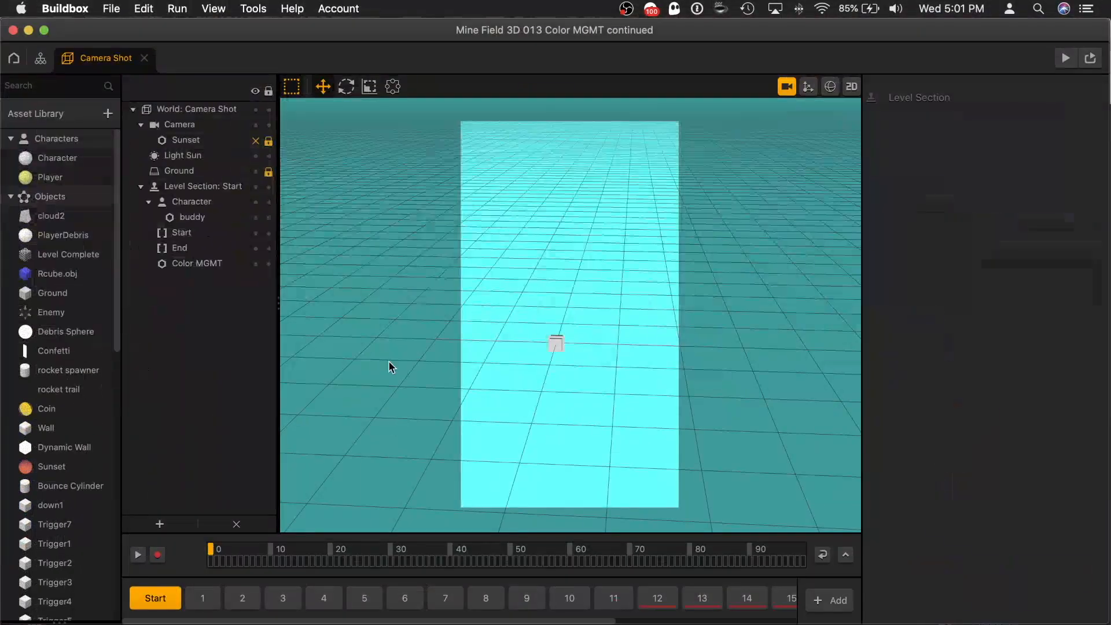
Open the Main World scene and the Color MGMT asset's node map, and inspect its If Collide Wall nodes
{"action": "left_click", "coordinate": [41, 58]}
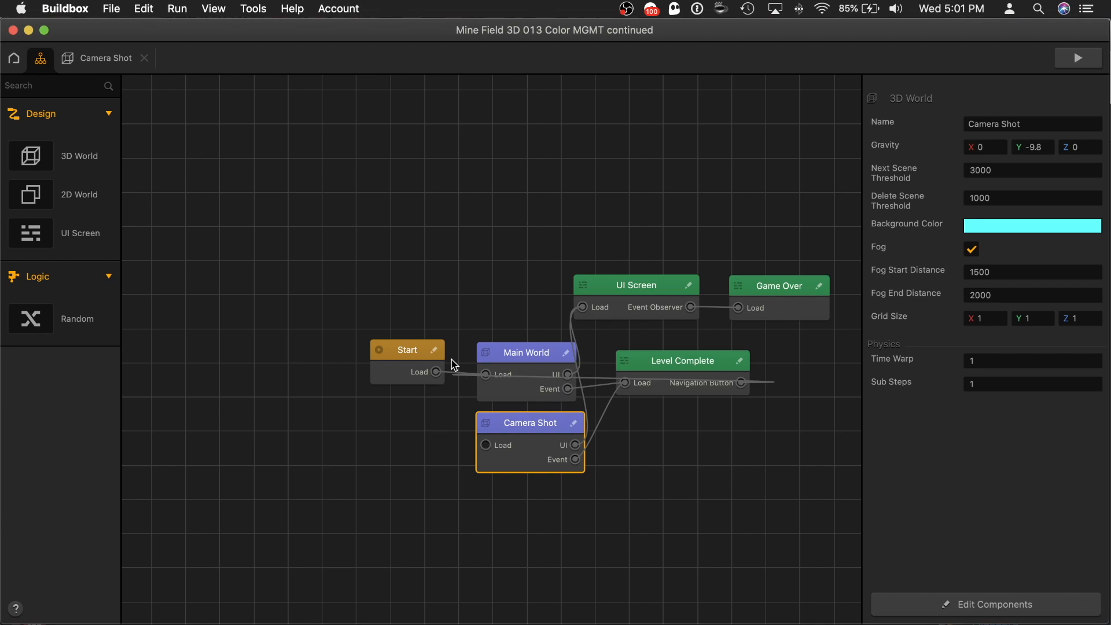
{"action": "double_click", "coordinate": [523, 353]}
{"action": "scroll", "coordinate": [64, 347], "scroll_direction": "down", "scroll_amount": 10}
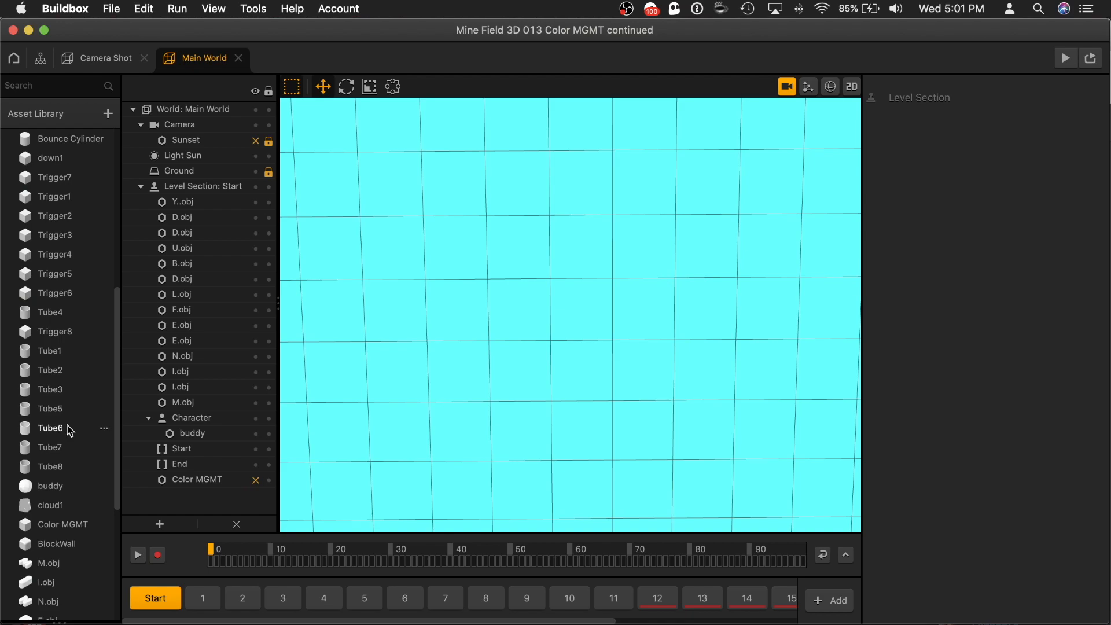
{"action": "double_click", "coordinate": [65, 526]}
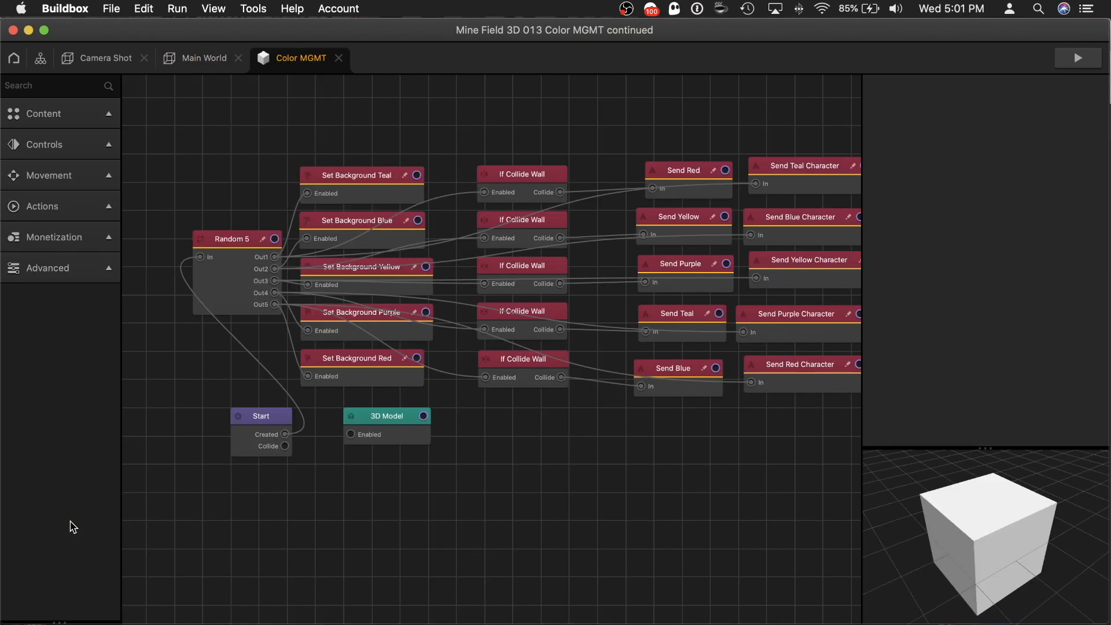
{"action": "left_click", "coordinate": [520, 180]}
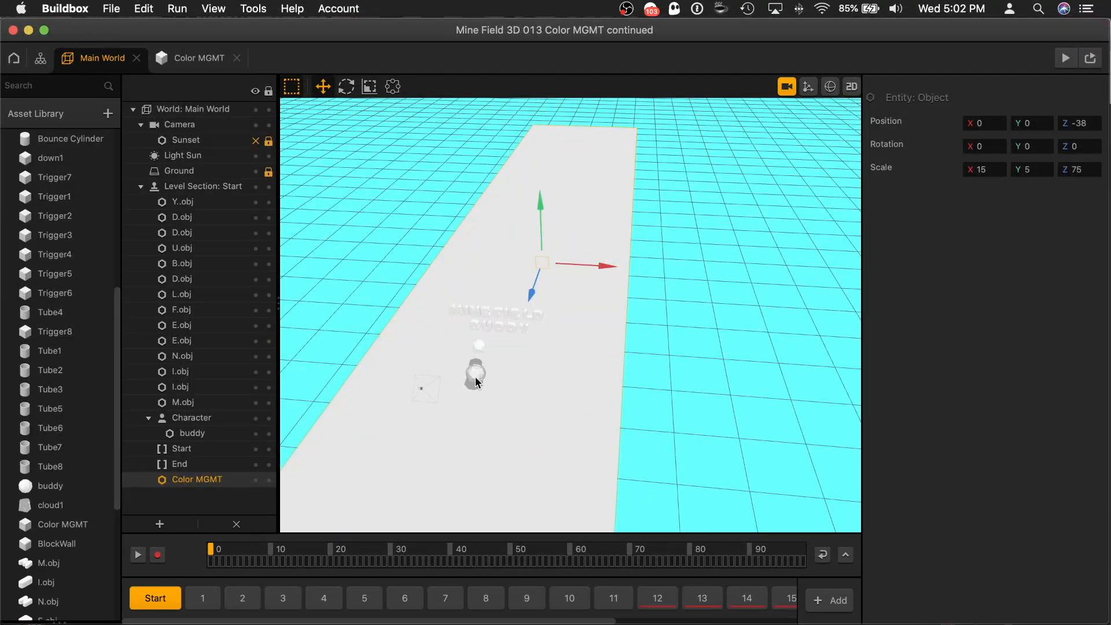
Delete the 3D Model node from the Color MGMT asset's node map and return to the Main World scene
{"action": "left_click", "coordinate": [202, 597]}
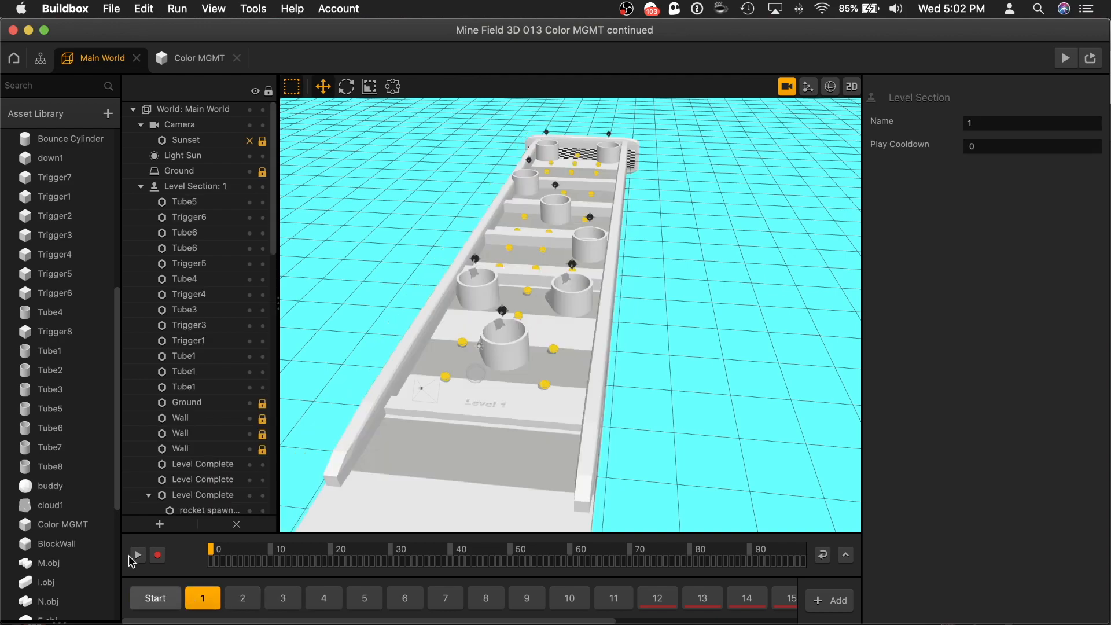
{"action": "scroll", "coordinate": [69, 533], "scroll_direction": "down", "scroll_amount": 8}
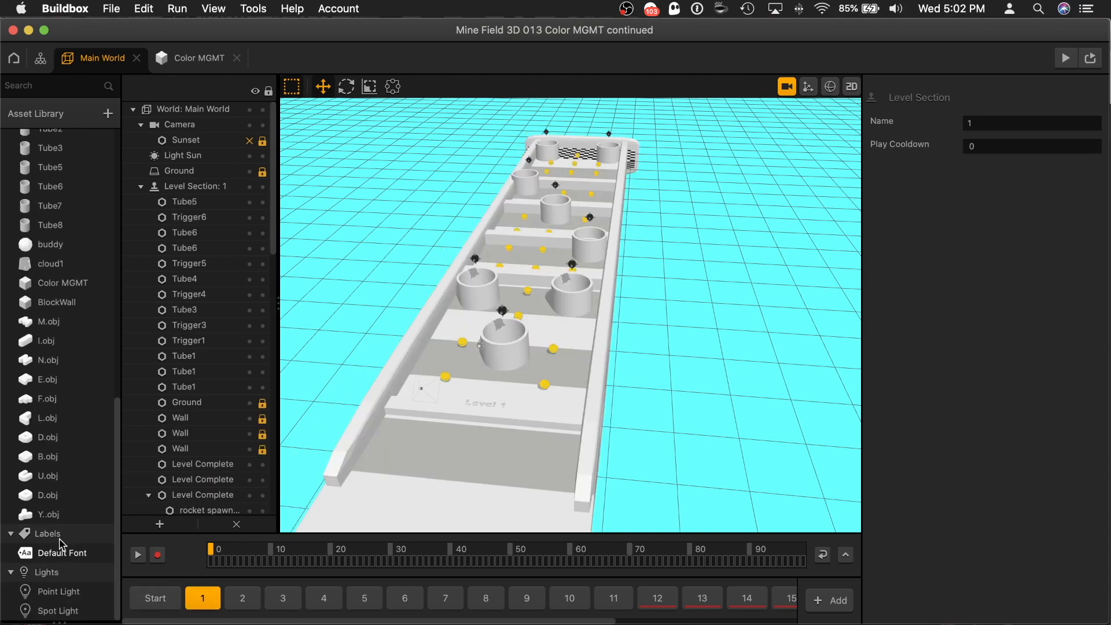
{"action": "scroll", "coordinate": [61, 509], "scroll_direction": "up", "scroll_amount": 15}
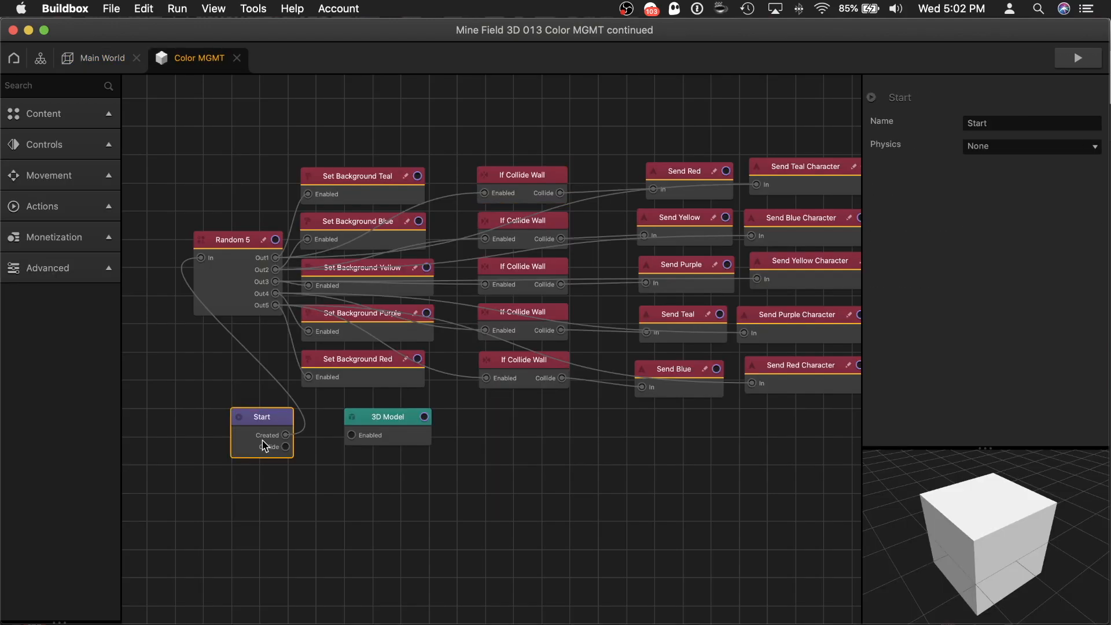
{"action": "left_click", "coordinate": [402, 431]}
{"action": "key", "text": "Delete"}
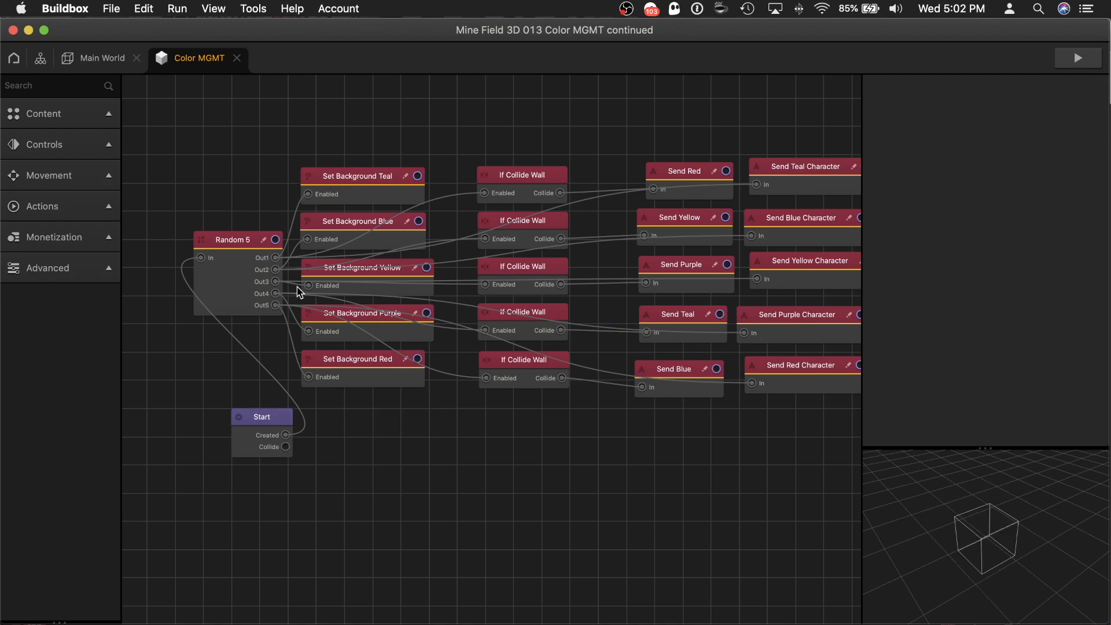
{"action": "left_click", "coordinate": [99, 57]}
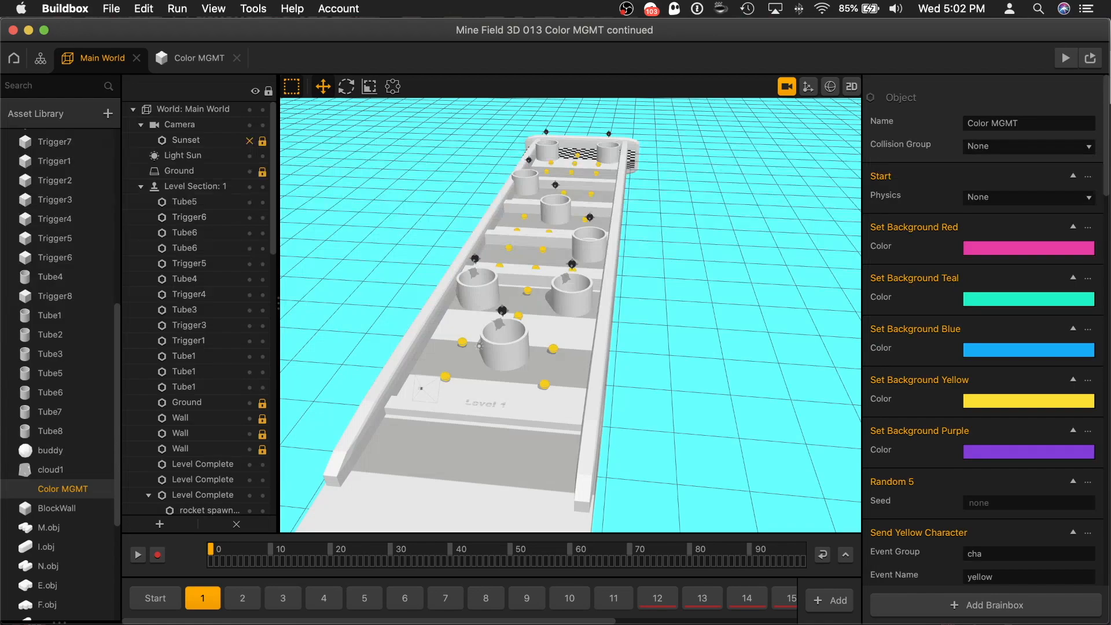
Examine the Start section's Color MGMT collision volume, the buddy ball and the Mine Field Buddy title letters
{"action": "left_click", "coordinate": [154, 600]}
{"action": "left_click", "coordinate": [466, 342]}
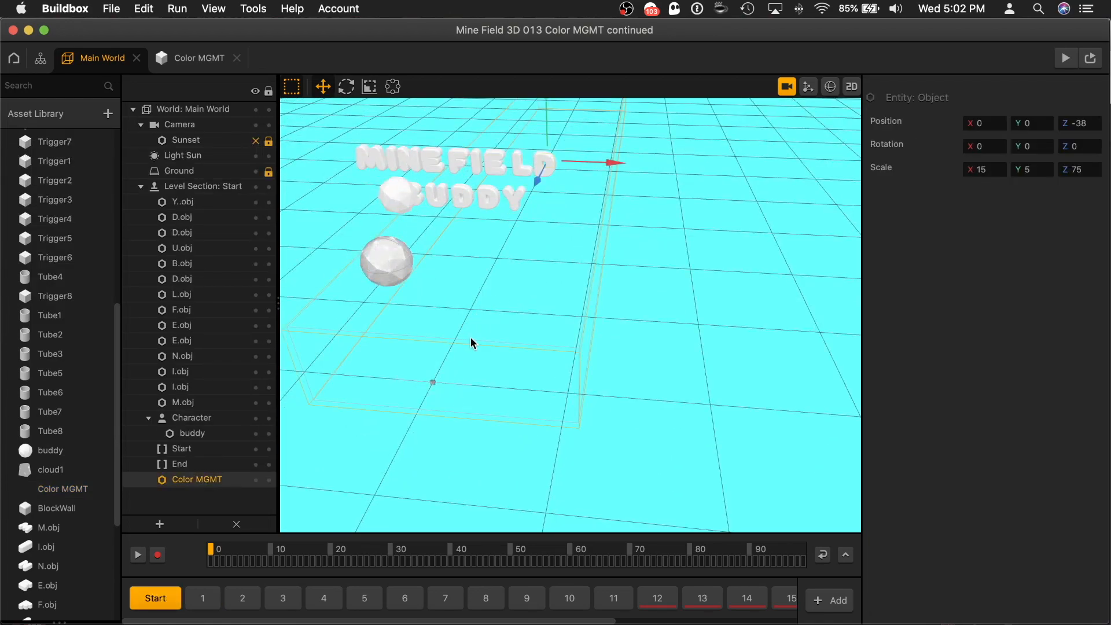
{"action": "scroll", "coordinate": [468, 338], "scroll_direction": "up", "scroll_amount": 5}
{"action": "scroll", "coordinate": [467, 353], "scroll_direction": "down", "scroll_amount": 5}
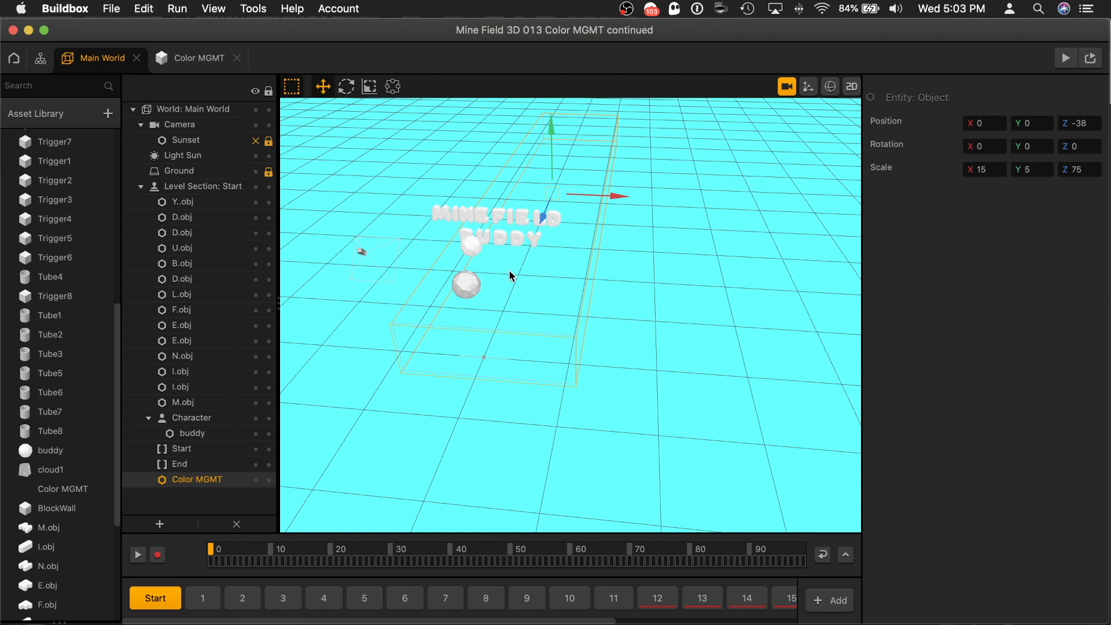
{"action": "left_click", "coordinate": [474, 289]}
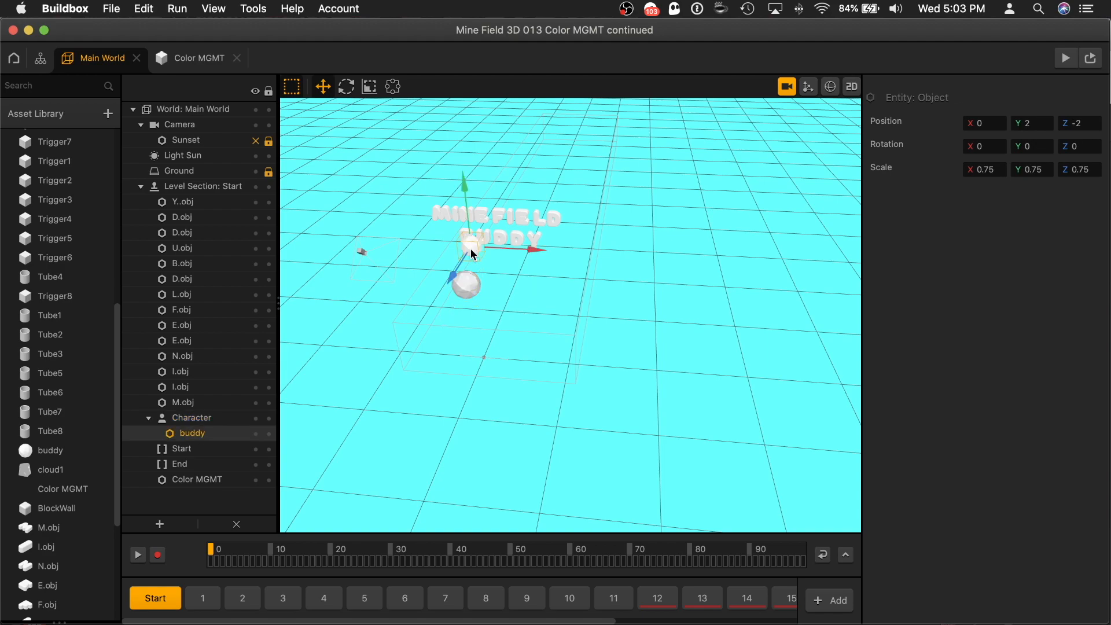
{"action": "left_click", "coordinate": [489, 335]}
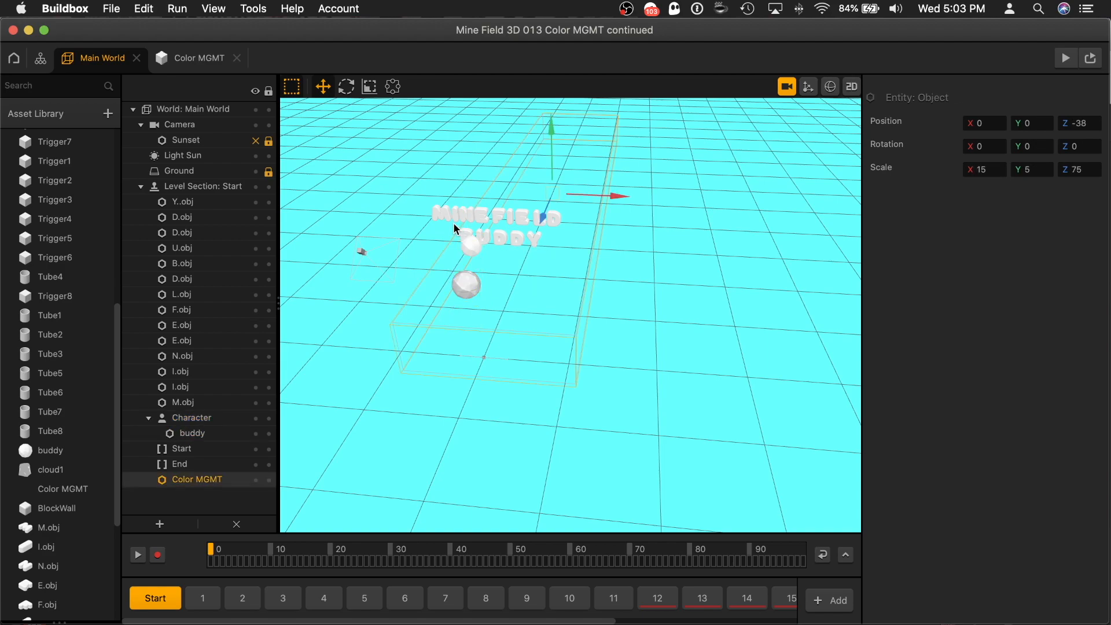
{"action": "scroll", "coordinate": [442, 214], "scroll_direction": "up", "scroll_amount": 3}
{"action": "left_click", "coordinate": [370, 157]}
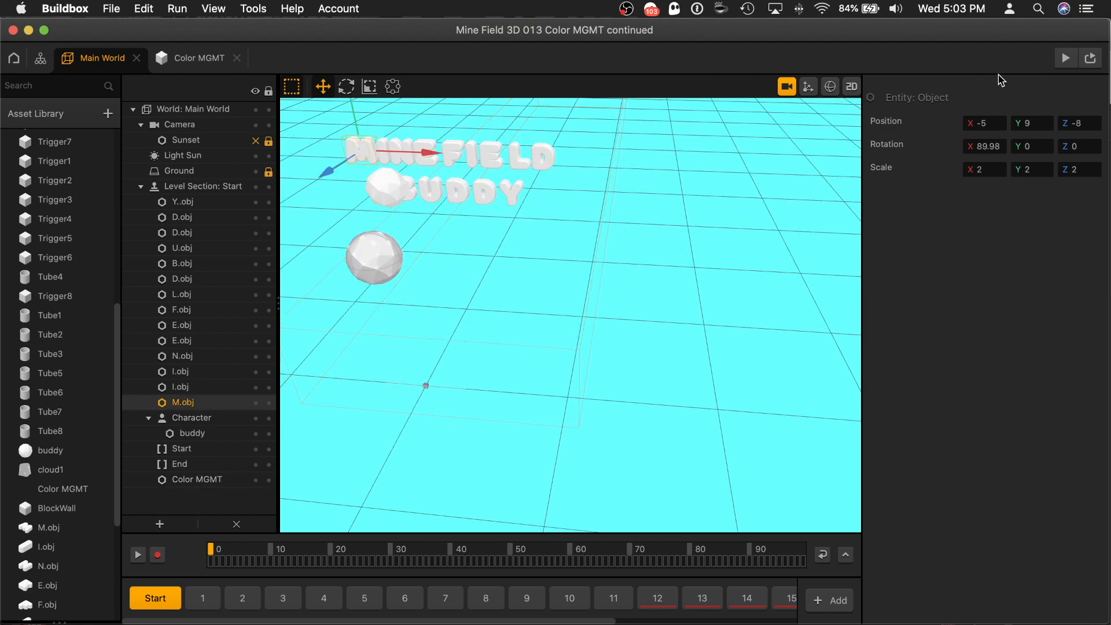
Preview the game, play Level 1 to the checkered finish and close the preview
{"action": "left_click", "coordinate": [1065, 58]}
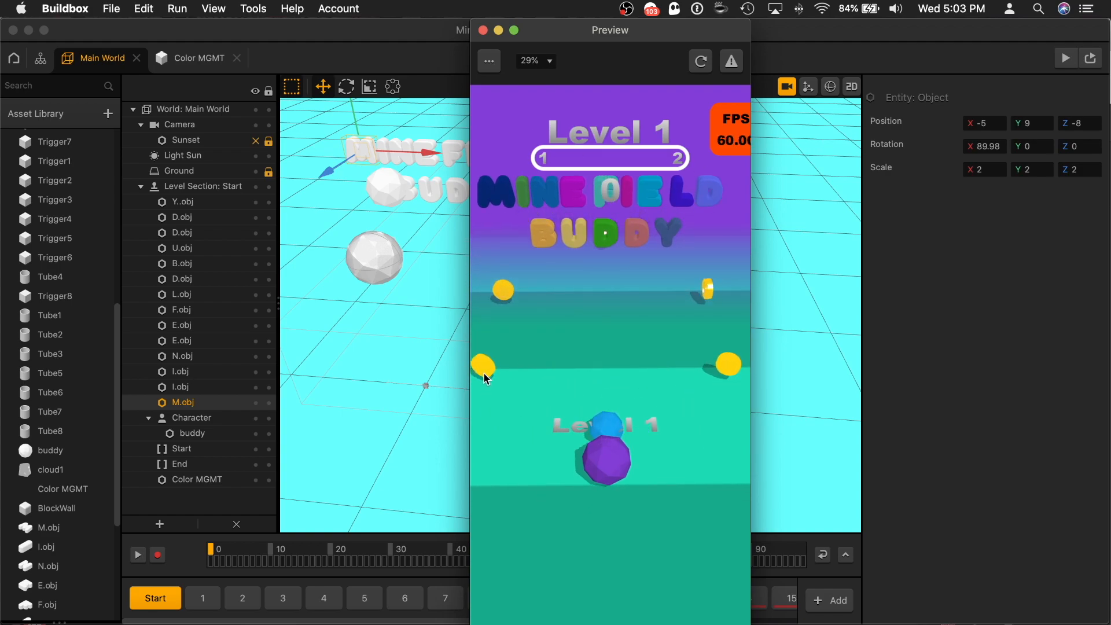
{"action": "mouse_move", "coordinate": [601, 542]}
{"action": "left_mouse_down"}
{"action": "mouse_move", "coordinate": [588, 503]}
{"action": "mouse_move", "coordinate": [540, 503]}
{"action": "mouse_move", "coordinate": [656, 462]}
{"action": "mouse_move", "coordinate": [601, 455]}
{"action": "mouse_move", "coordinate": [521, 527]}
{"action": "mouse_move", "coordinate": [598, 447]}
{"action": "left_mouse_up"}
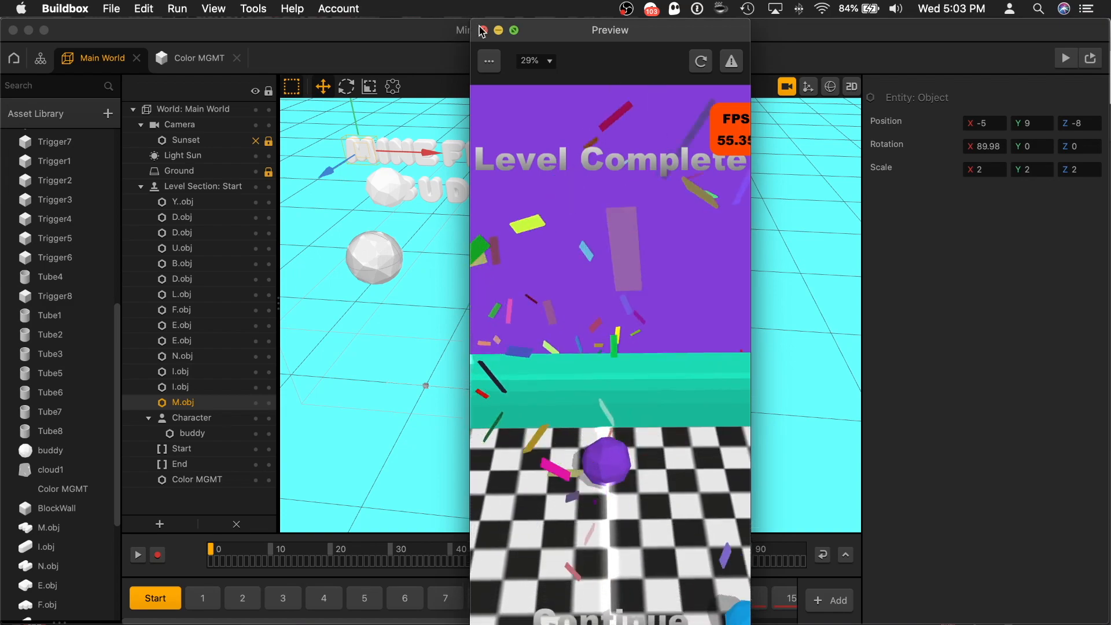
{"action": "left_click", "coordinate": [482, 30]}
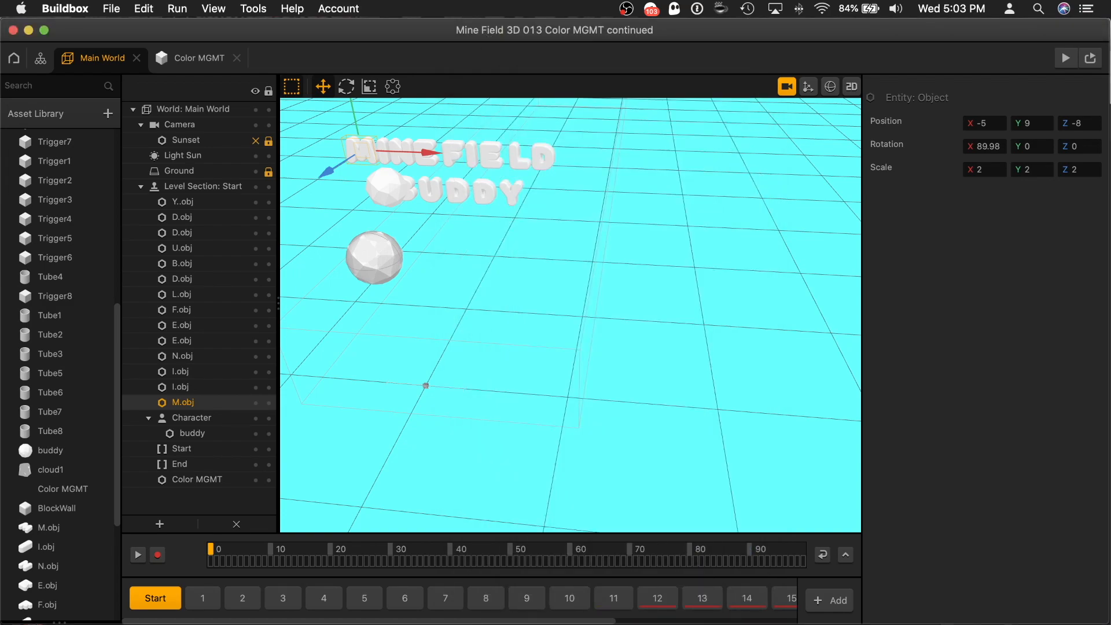
Open level section 11 of Main World and examine its tubes, walls, mines and coins up close
{"action": "left_click", "coordinate": [612, 597]}
{"action": "left_click_drag", "start_coordinate": [604, 396], "coordinate": [620, 361]}
{"action": "scroll", "coordinate": [581, 428], "scroll_direction": "up", "scroll_amount": 5}
{"action": "left_click", "coordinate": [584, 428]}
{"action": "left_click_drag", "start_coordinate": [620, 361], "coordinate": [646, 336]}
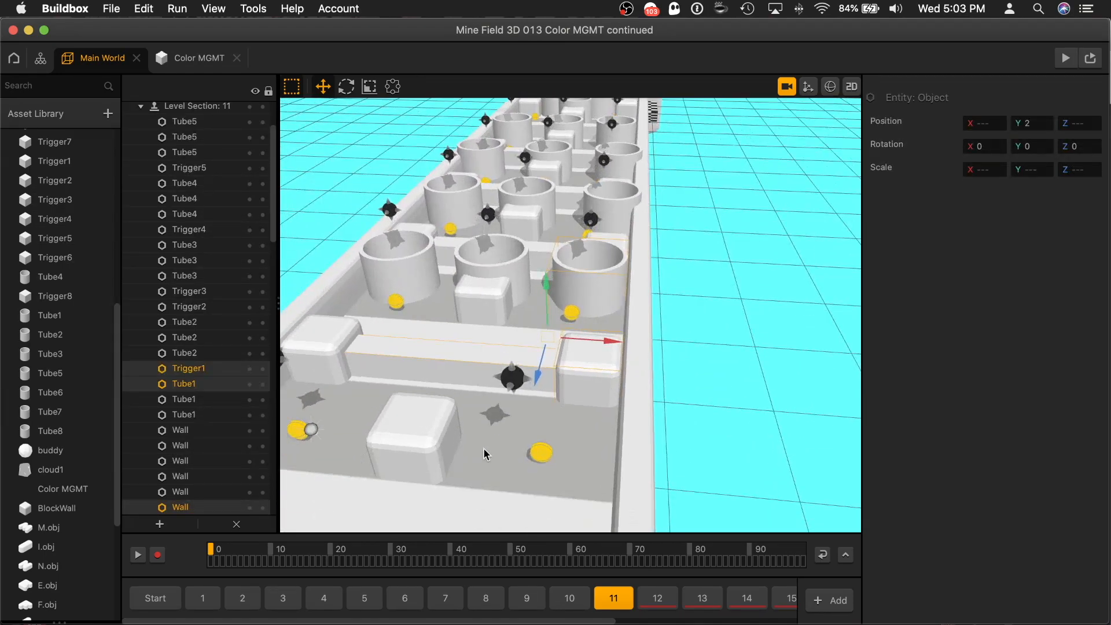
Inspect the Trigger2 object and the middle Tube2 in level section 11
{"action": "scroll", "coordinate": [436, 426], "scroll_direction": "down", "scroll_amount": 2}
{"action": "left_click", "coordinate": [466, 254]}
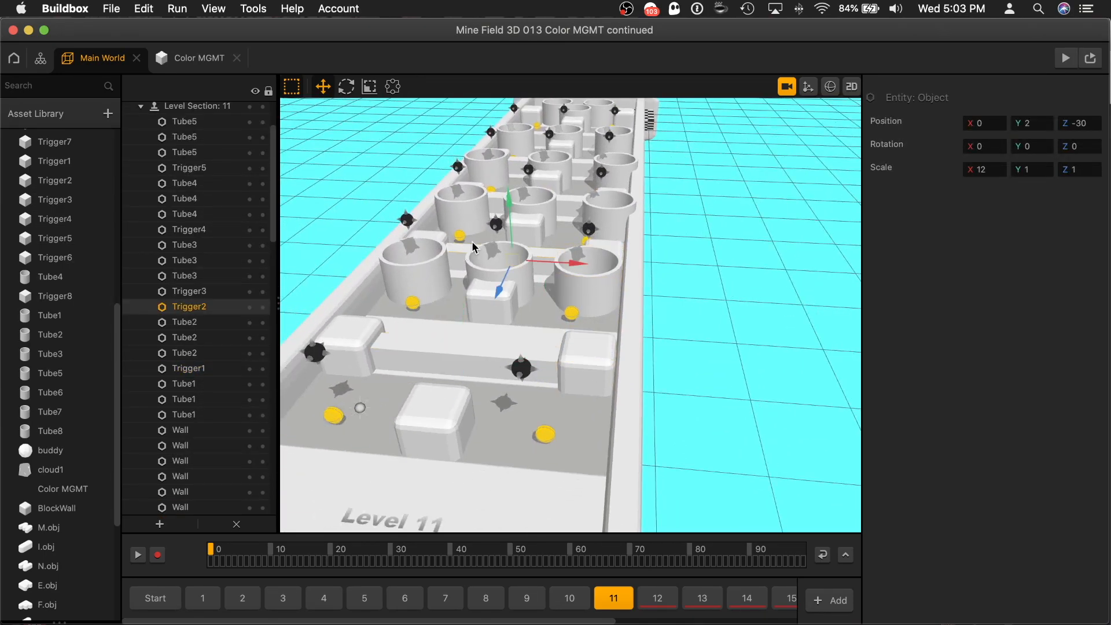
{"action": "left_click", "coordinate": [550, 212]}
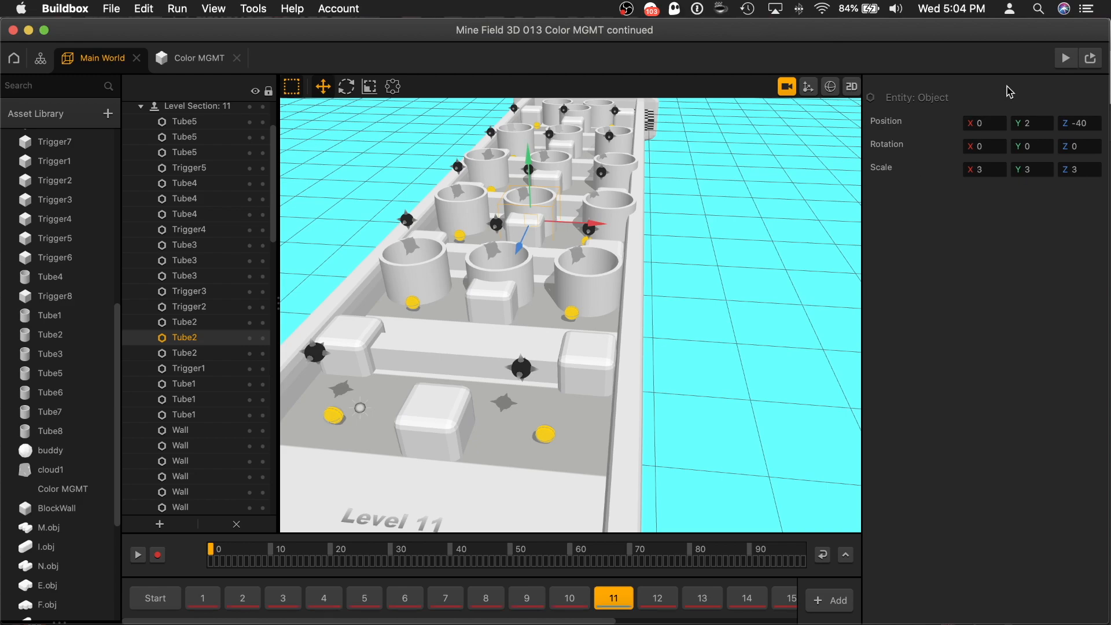
Preview the game, play through Level 11 with debug outlines, and reload it repeatedly to compare the random color schemes
{"action": "left_click", "coordinate": [1065, 58]}
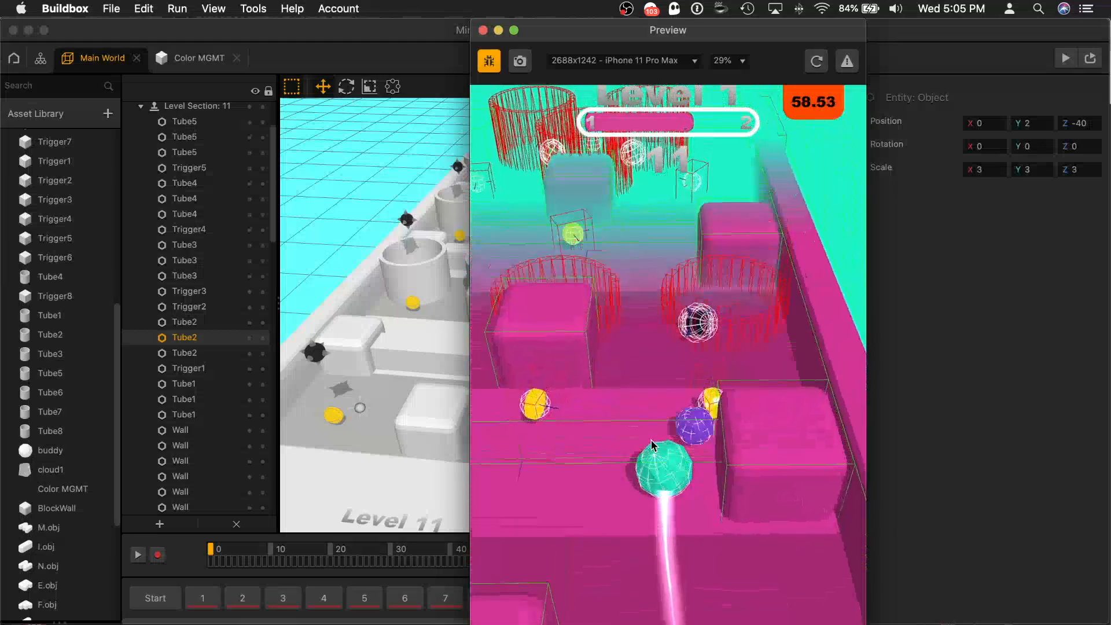
{"action": "mouse_move", "coordinate": [683, 522]}
{"action": "left_mouse_down"}
{"action": "mouse_move", "coordinate": [601, 535]}
{"action": "mouse_move", "coordinate": [705, 445]}
{"action": "mouse_move", "coordinate": [581, 431]}
{"action": "mouse_move", "coordinate": [676, 479]}
{"action": "mouse_move", "coordinate": [729, 478]}
{"action": "mouse_move", "coordinate": [780, 522]}
{"action": "mouse_move", "coordinate": [690, 526]}
{"action": "mouse_move", "coordinate": [731, 539]}
{"action": "mouse_move", "coordinate": [735, 477]}
{"action": "left_mouse_up"}
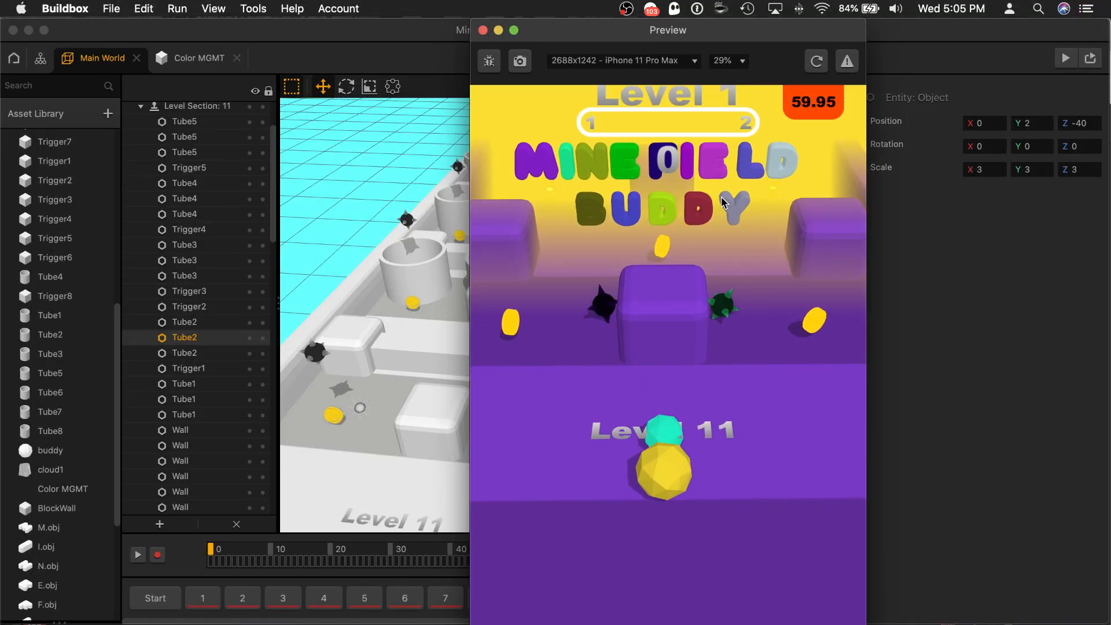
{"action": "left_click", "coordinate": [816, 62]}
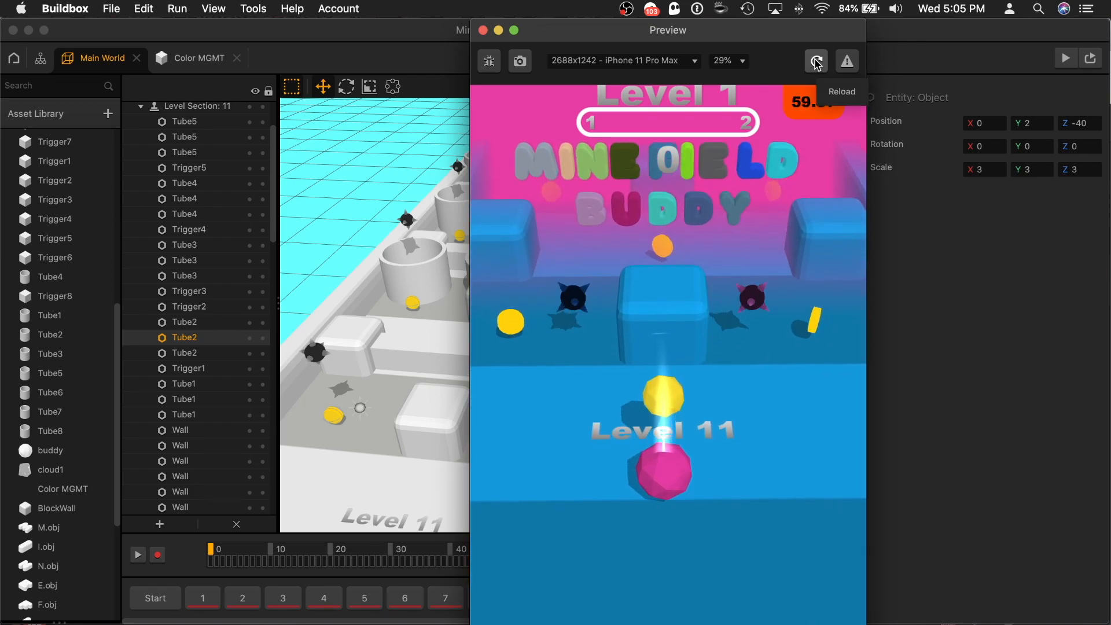
{"action": "left_click", "coordinate": [816, 62]}
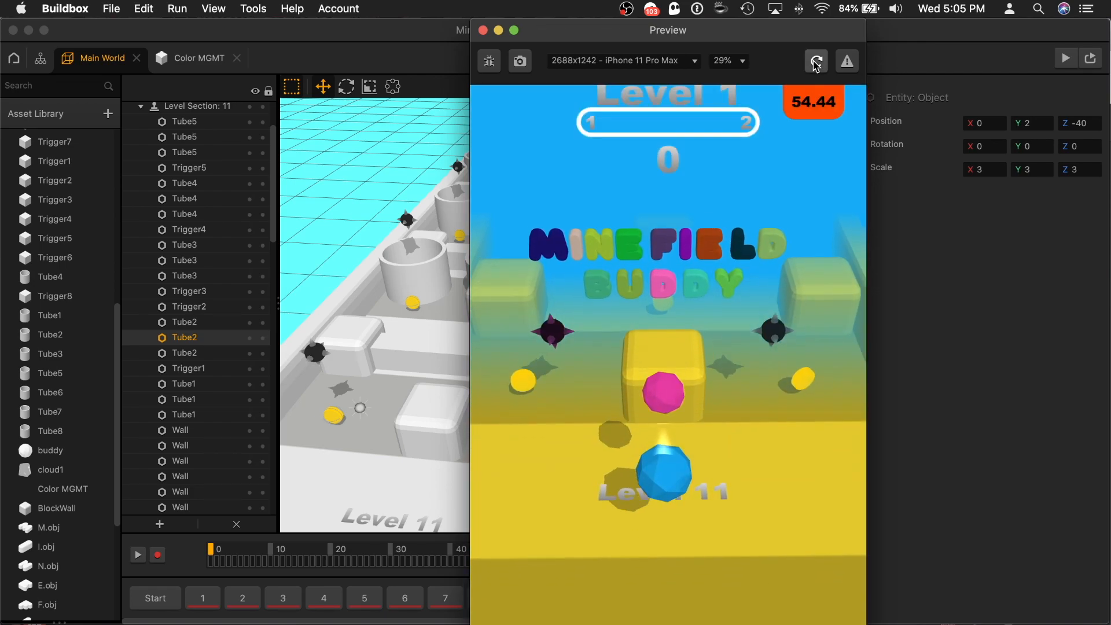
{"action": "left_click", "coordinate": [817, 63]}
{"action": "left_click", "coordinate": [816, 64]}
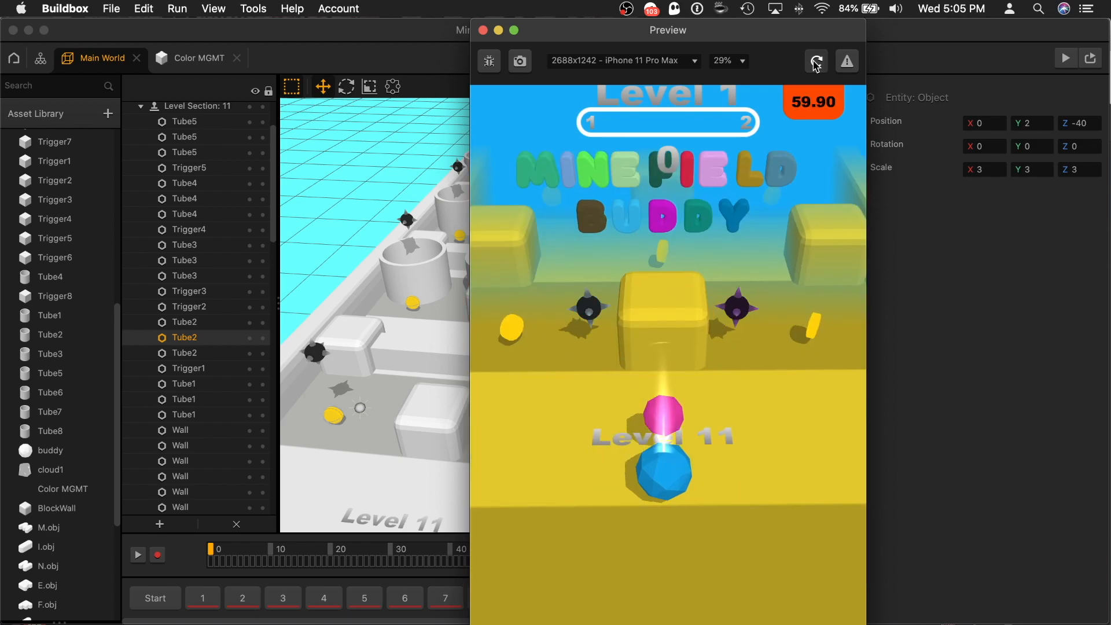
{"action": "left_click", "coordinate": [816, 64]}
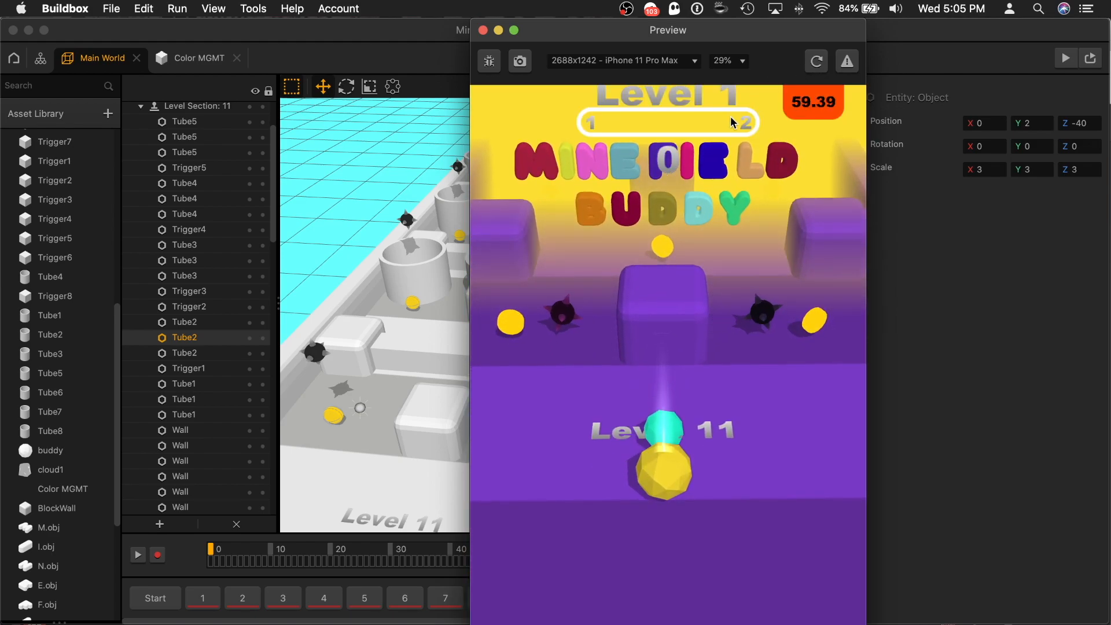
Open the Color MGMT node map, close the preview and examine the Send Red, Send Yellow and Send Teal Character nodes
{"action": "double_click", "coordinate": [54, 488]}
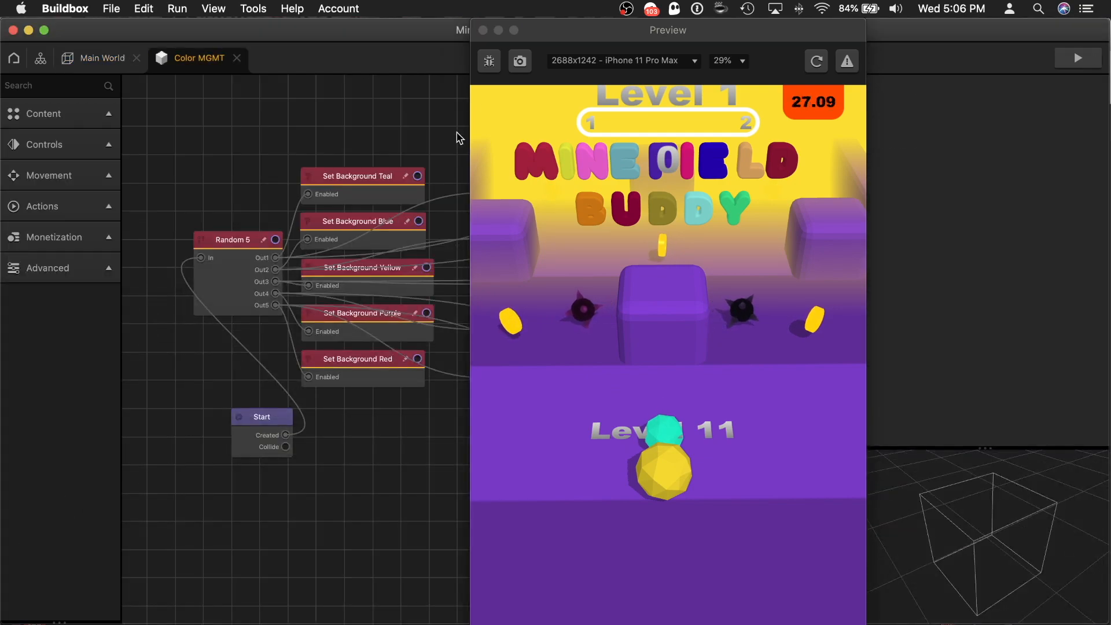
{"action": "left_click", "coordinate": [482, 30]}
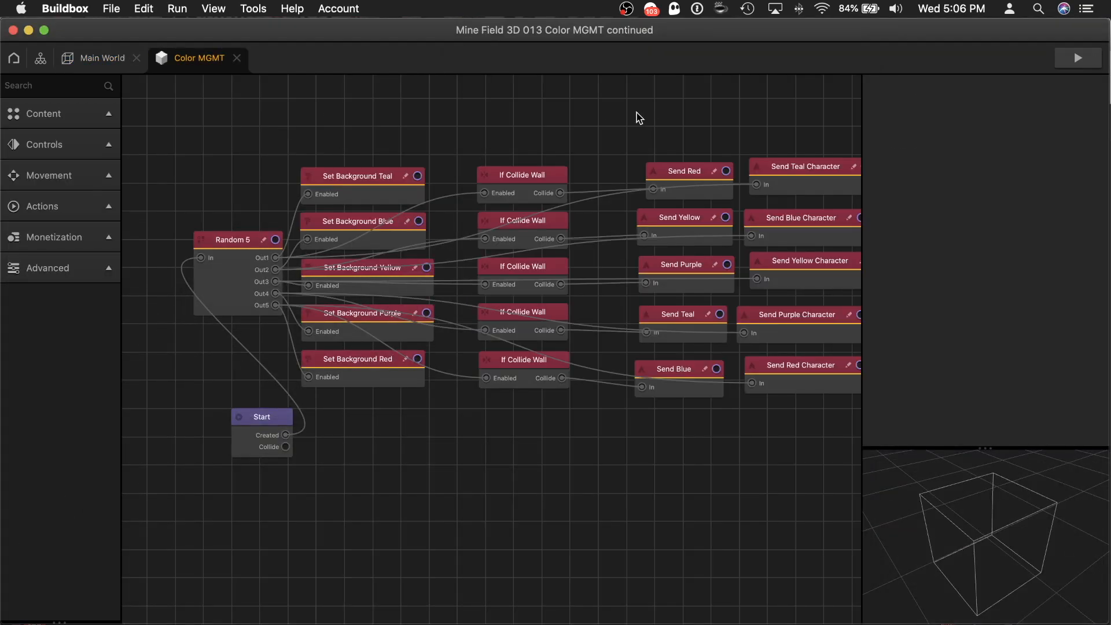
{"action": "scroll", "coordinate": [638, 118], "scroll_direction": "down", "scroll_amount": 2}
{"action": "left_click", "coordinate": [673, 166]}
{"action": "left_click", "coordinate": [787, 169]}
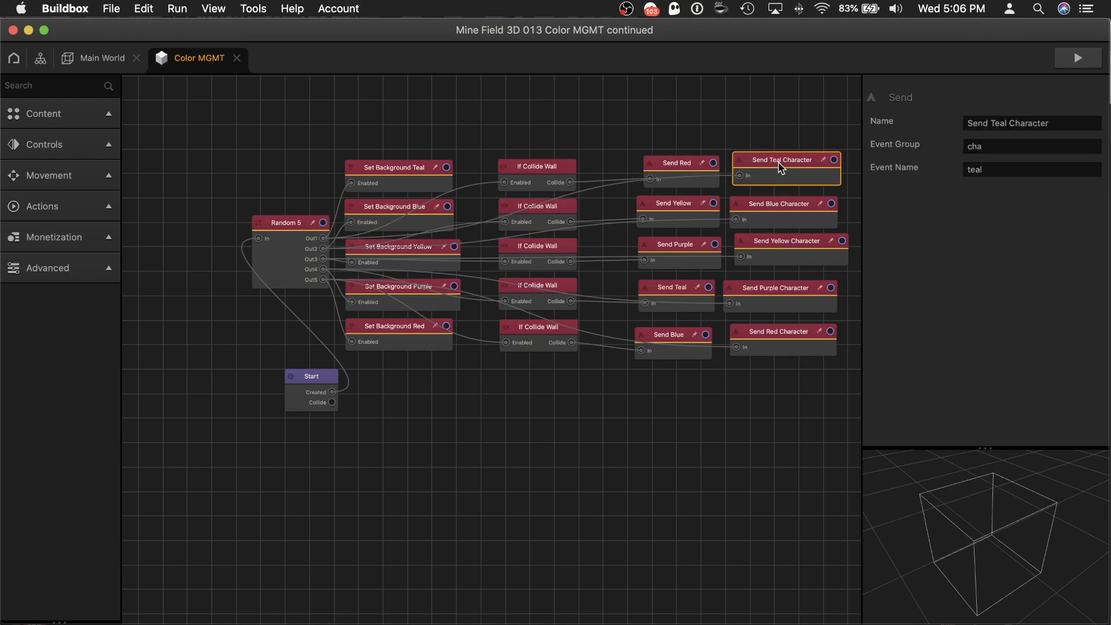
{"action": "left_click", "coordinate": [687, 175]}
{"action": "left_click", "coordinate": [683, 207]}
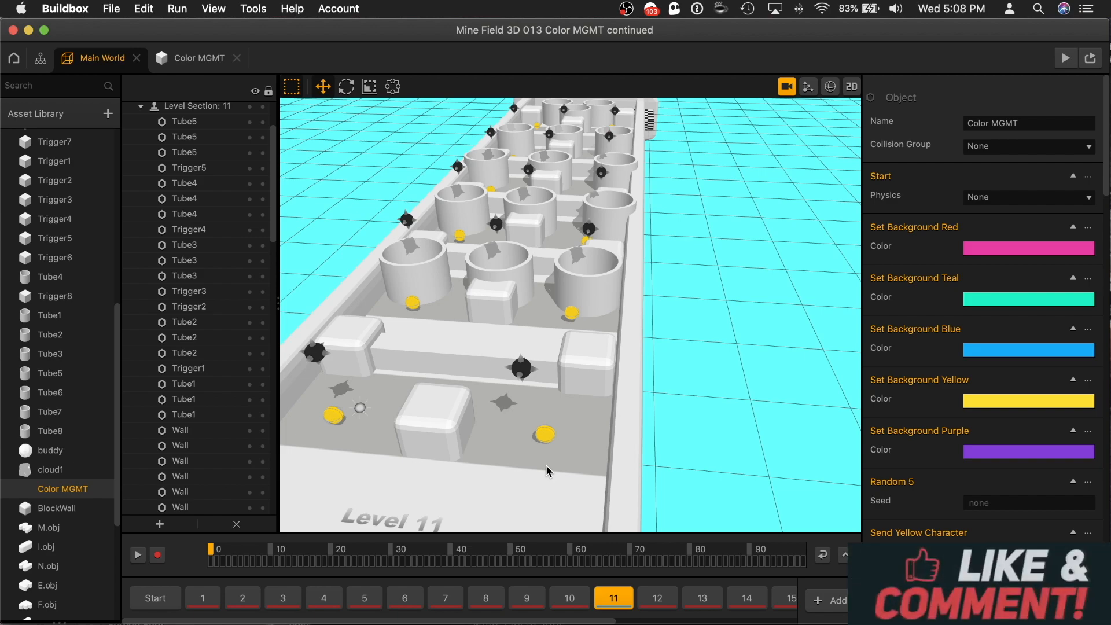
Examine the Level 11 course in Main World from the side and from its starting end
{"action": "right_click_drag", "start_coordinate": [546, 465], "coordinate": [685, 419]}
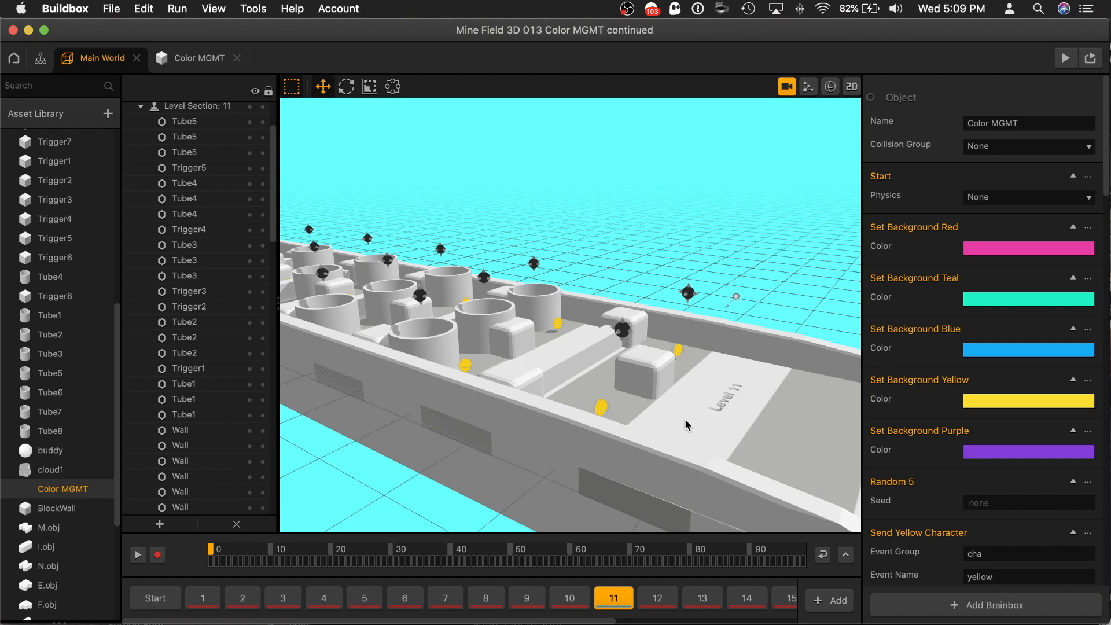
{"action": "scroll", "coordinate": [684, 417], "scroll_direction": "down", "scroll_amount": 5}
{"action": "right_click_drag", "start_coordinate": [686, 377], "coordinate": [558, 385]}
{"action": "scroll", "coordinate": [558, 384], "scroll_direction": "up", "scroll_amount": 5}
{"action": "middle_click_drag", "start_coordinate": [558, 384], "coordinate": [578, 412]}
{"action": "scroll", "coordinate": [570, 421], "scroll_direction": "up", "scroll_amount": 1}
{"action": "right_click_drag", "start_coordinate": [569, 422], "coordinate": [563, 416]}
{"action": "middle_click_drag", "start_coordinate": [562, 417], "coordinate": [574, 379]}
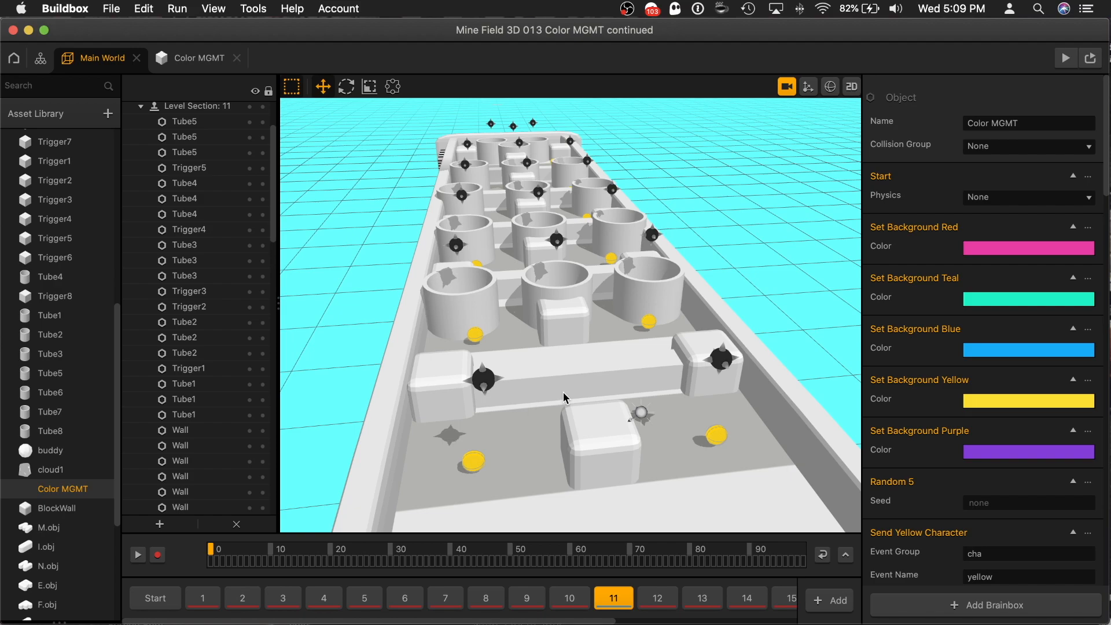